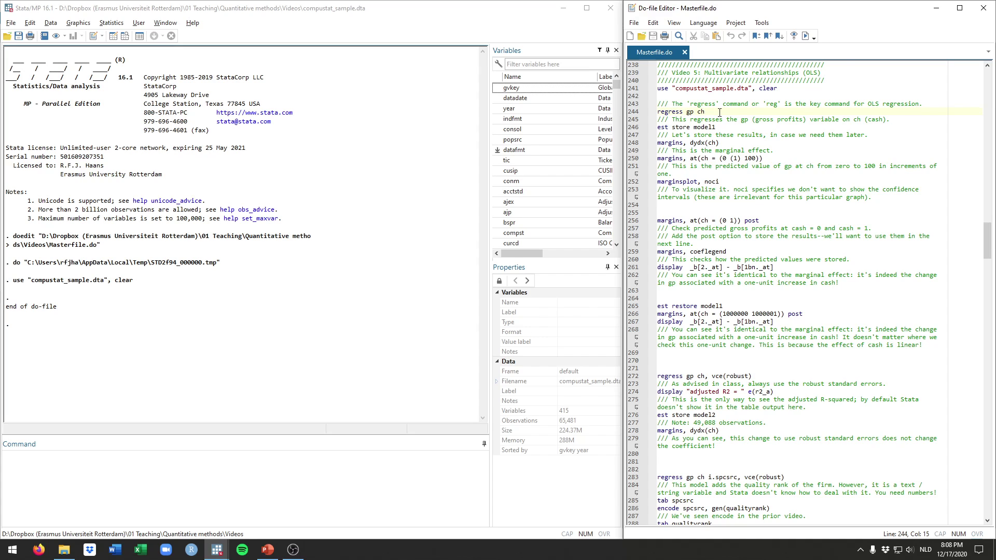
Run 'regress gp ch' from line 244 and check the ch coefficient .3821246
double_click(673, 112)
left_click(687, 112)
left_click(711, 112)
left_click_drag(711, 112, 656, 112)
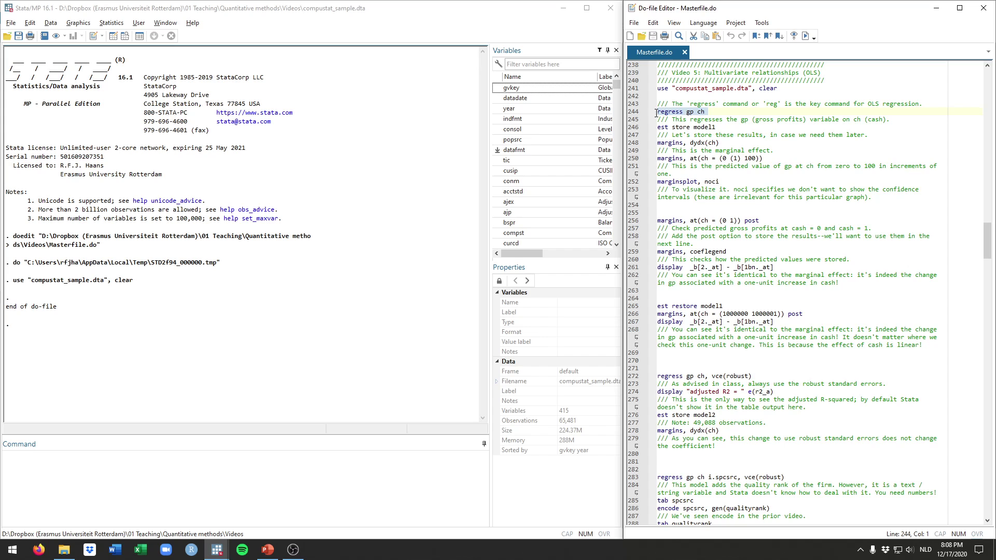
key("ctrl+d")
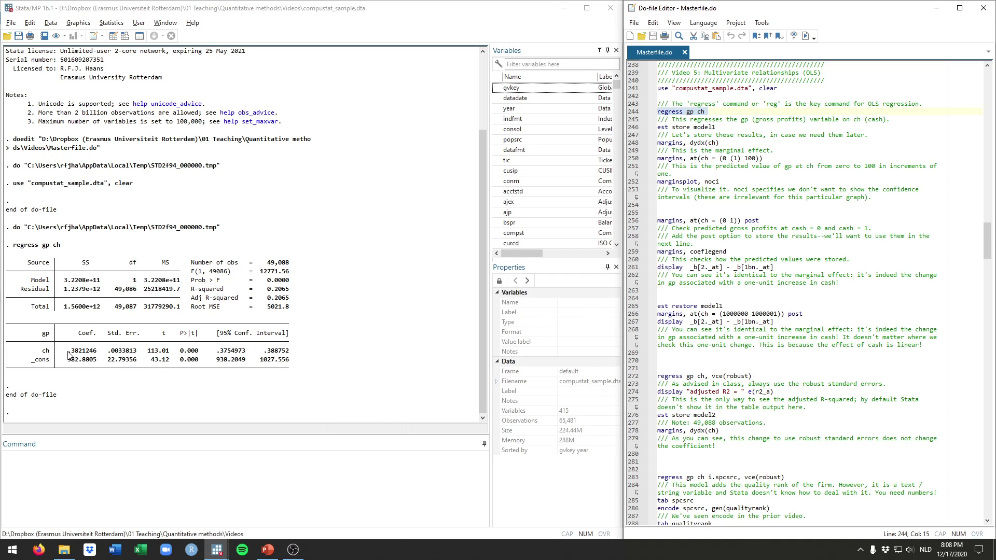
left_click_drag(68, 351, 96, 355)
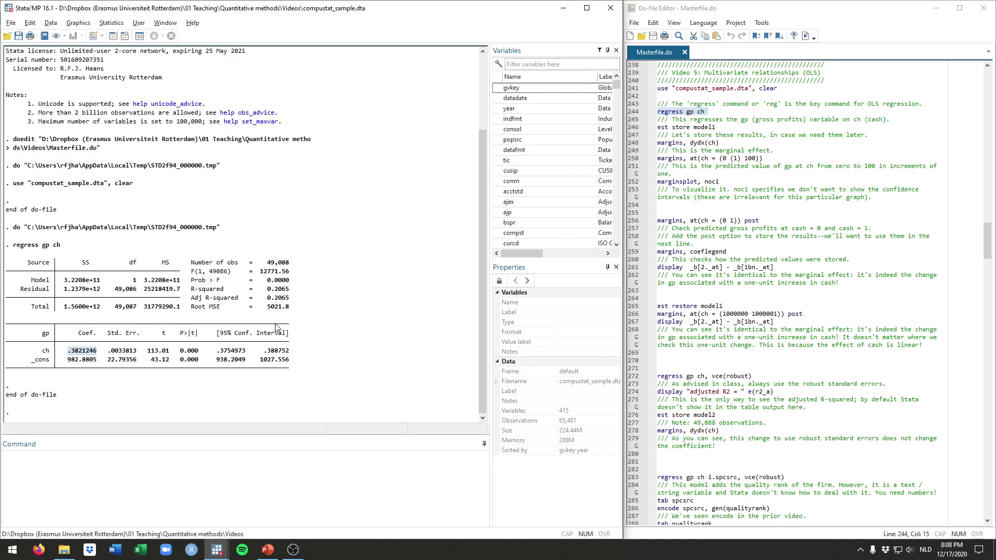
left_click_drag(716, 127, 651, 127)
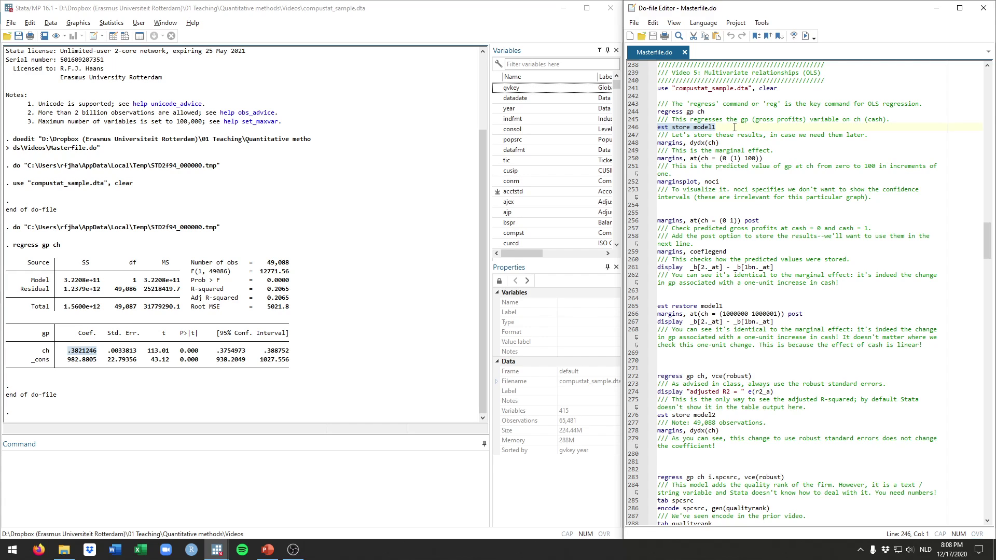
Store the regression results as model1 with est store model1
double_click(665, 128)
double_click(679, 128)
double_click(697, 128)
left_click_drag(715, 128, 643, 126)
key("ctrl+d")
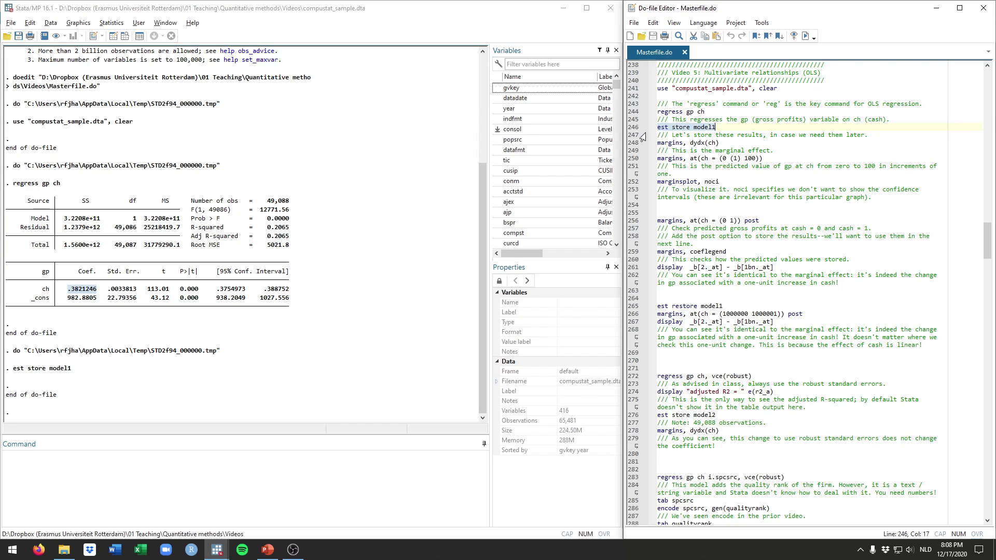
Run margins, dydx(ch) and compare its dy/dx with the ch coefficient .3821246
left_click(733, 143)
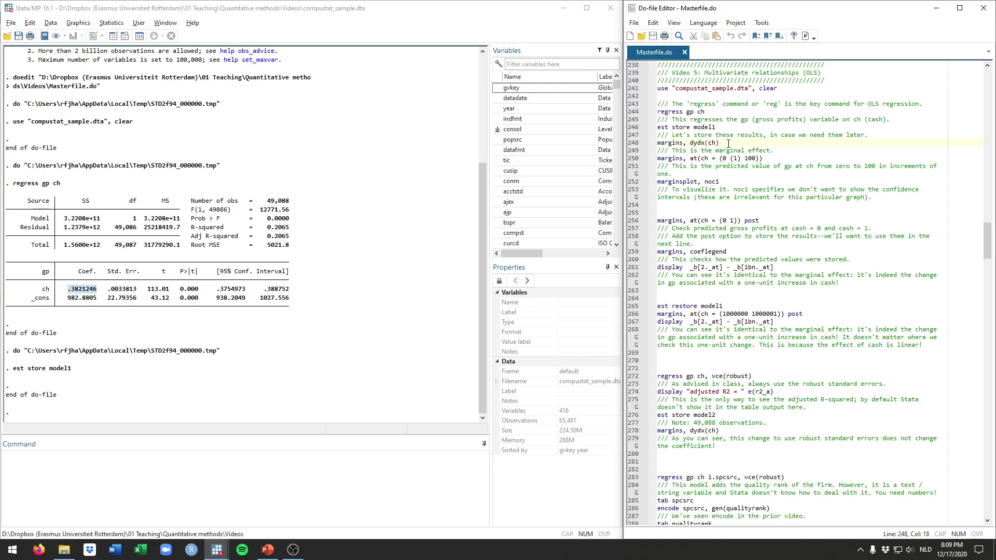
left_click_drag(727, 144, 655, 143)
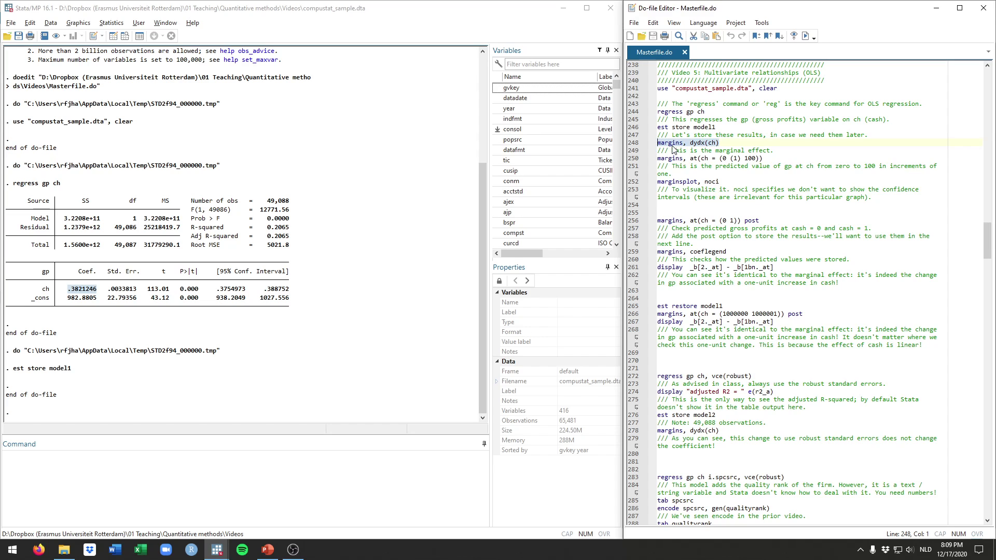
double_click(674, 143)
left_click(725, 143)
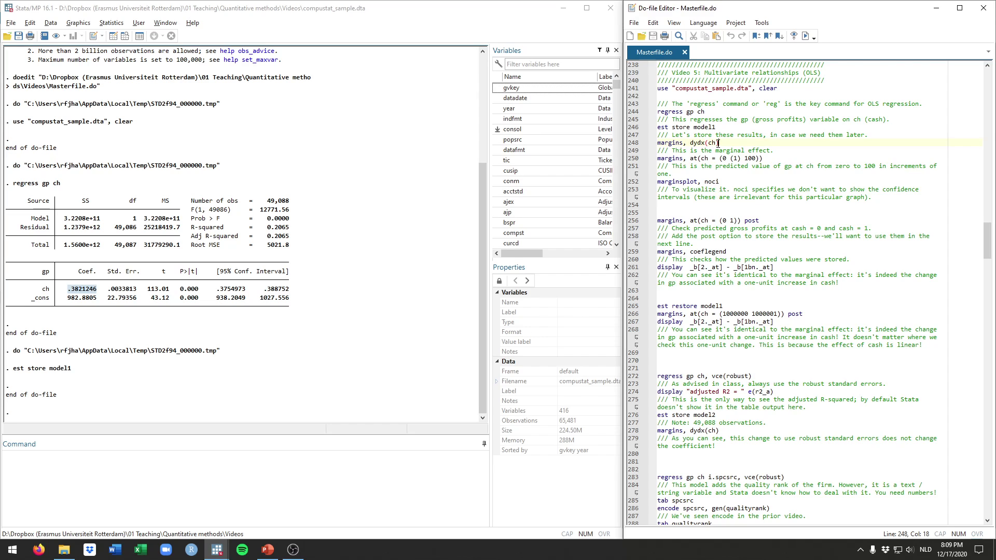
key("shift+Home")
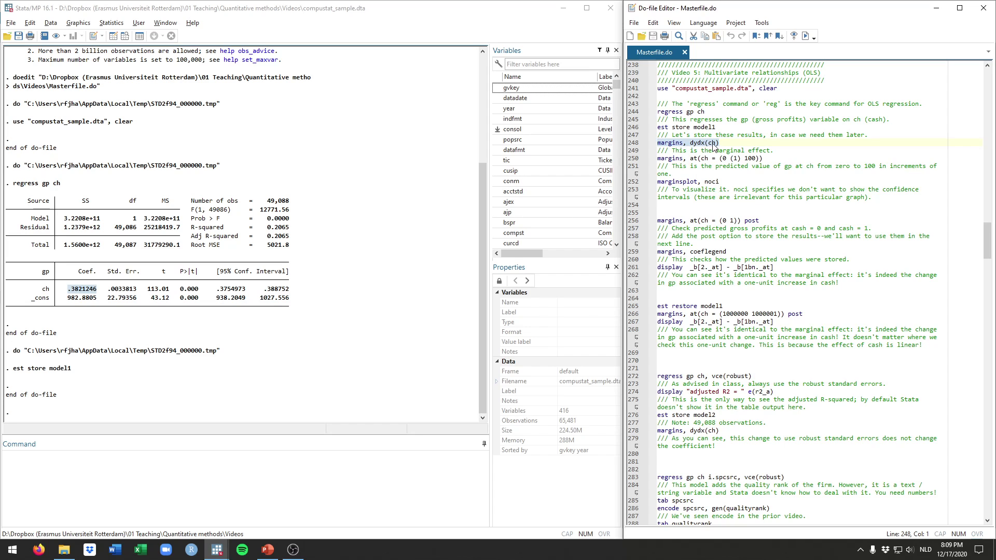
key("ctrl+d")
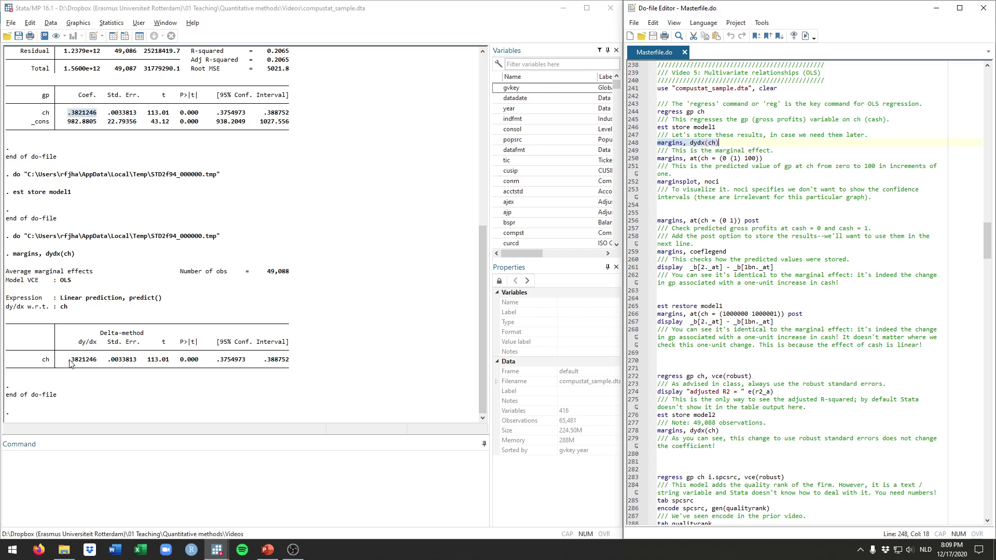
left_click_drag(68, 360, 91, 363)
left_click_drag(68, 112, 93, 117)
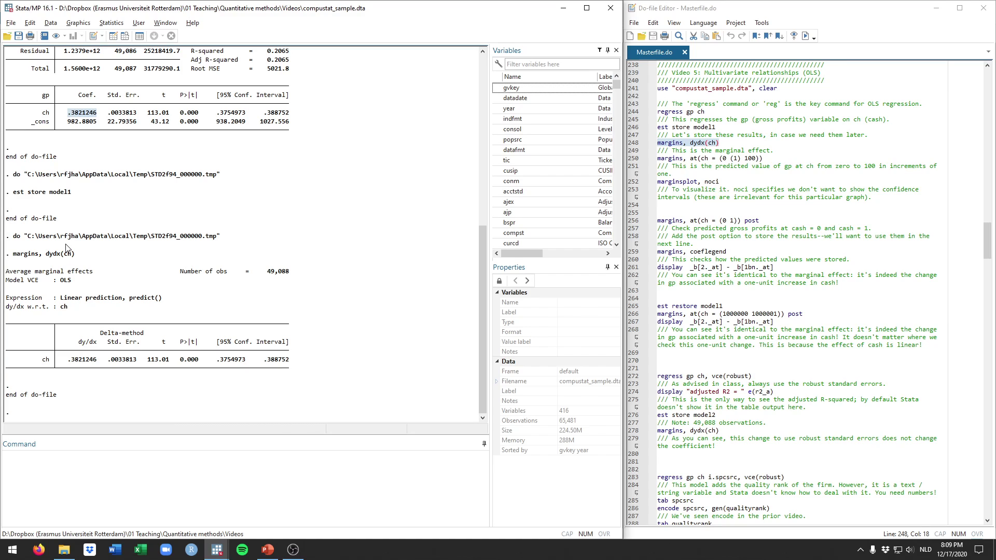
left_click_drag(68, 359, 94, 365)
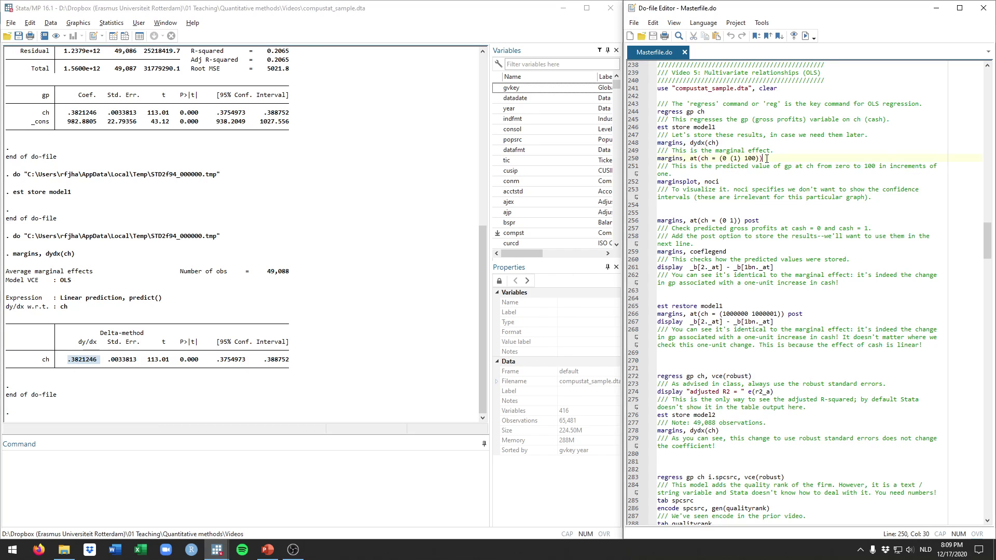
Run margins, at(ch = (0 (1) 100)) from line 250
left_click_drag(763, 159, 656, 159)
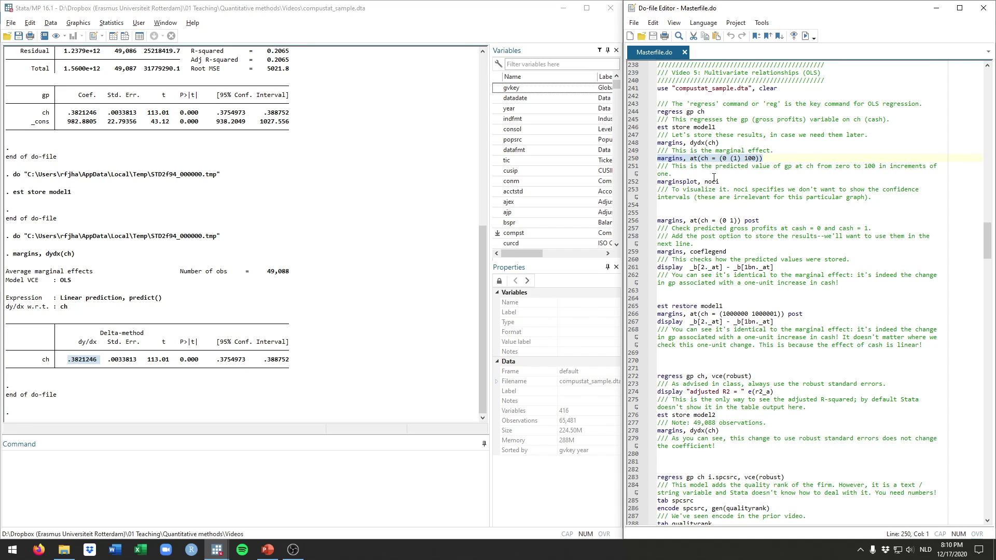
double_click(710, 158)
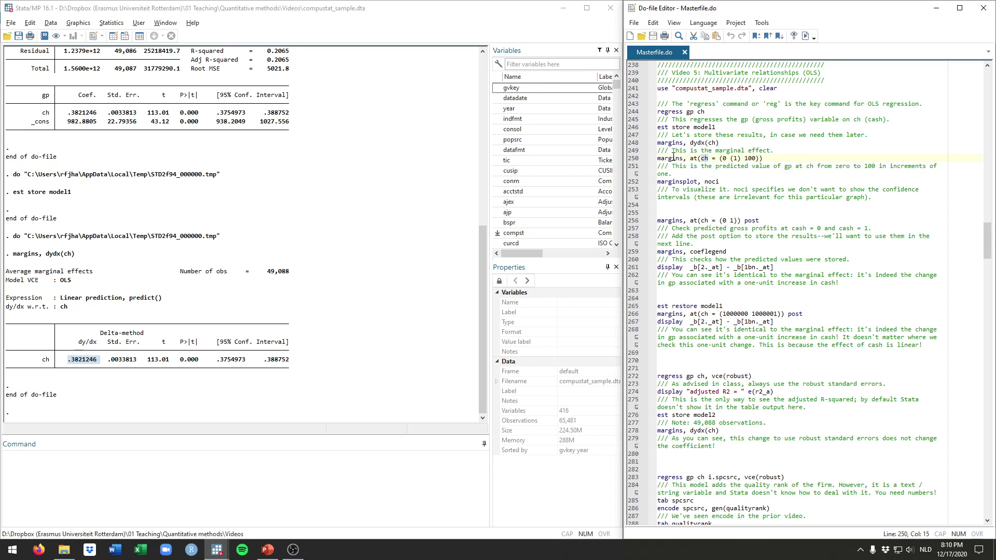
left_click(691, 159)
double_click(708, 159)
double_click(750, 159)
left_click(731, 159)
double_click(678, 158)
double_click(693, 158)
double_click(705, 159)
left_click(724, 159)
left_click(773, 159)
left_click_drag(772, 159, 644, 161)
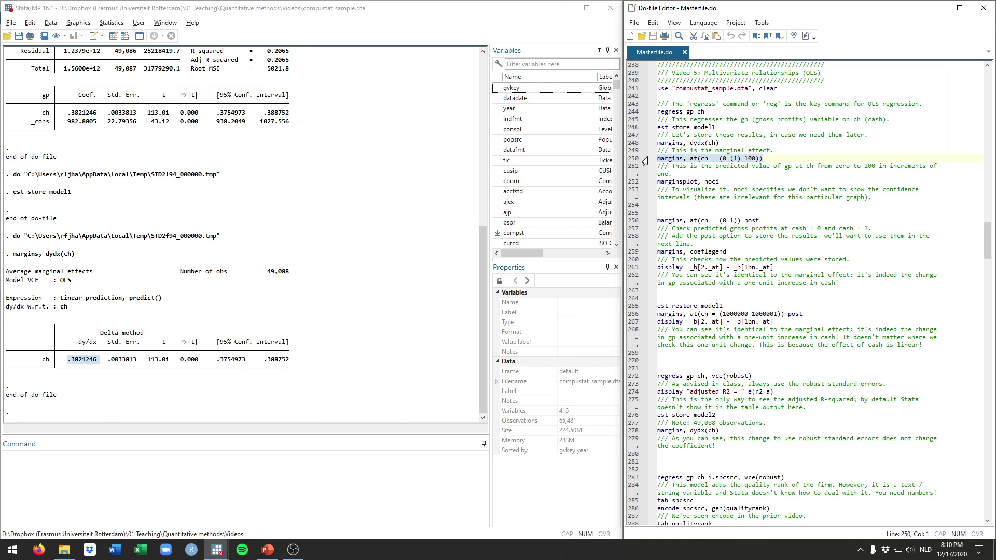
key("ctrl+d")
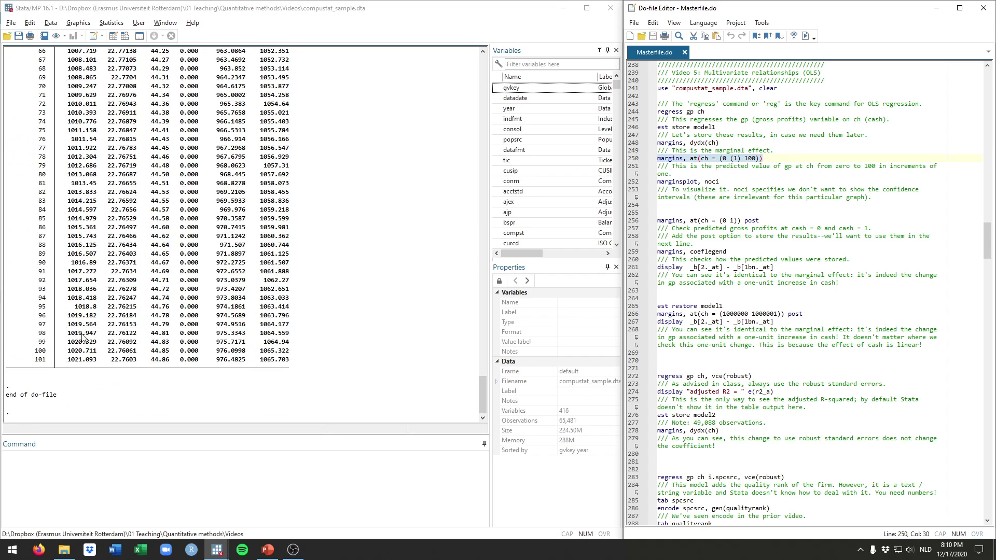
Check the predictions: 982.8805 at ch = 0 through 1021.093 at row 101
scroll(83, 337, "up", 20)
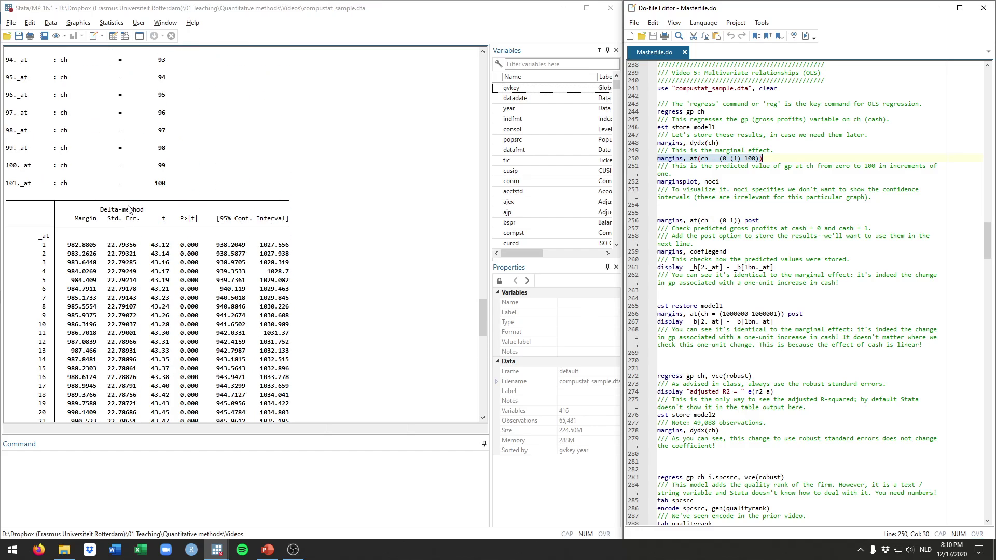
left_click_drag(48, 248, 39, 243)
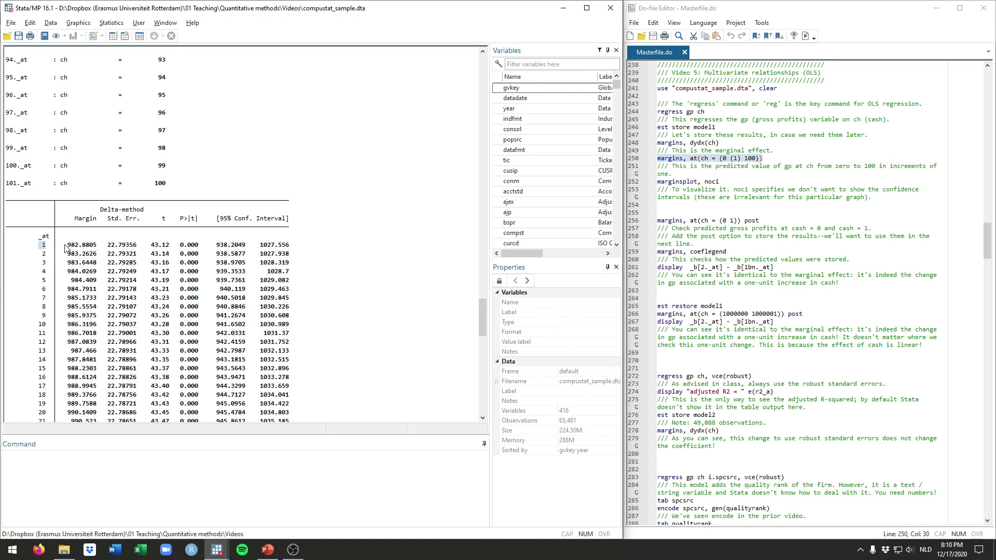
left_click_drag(67, 246, 96, 250)
scroll(80, 311, "down", 8)
scroll(81, 318, "down", 20)
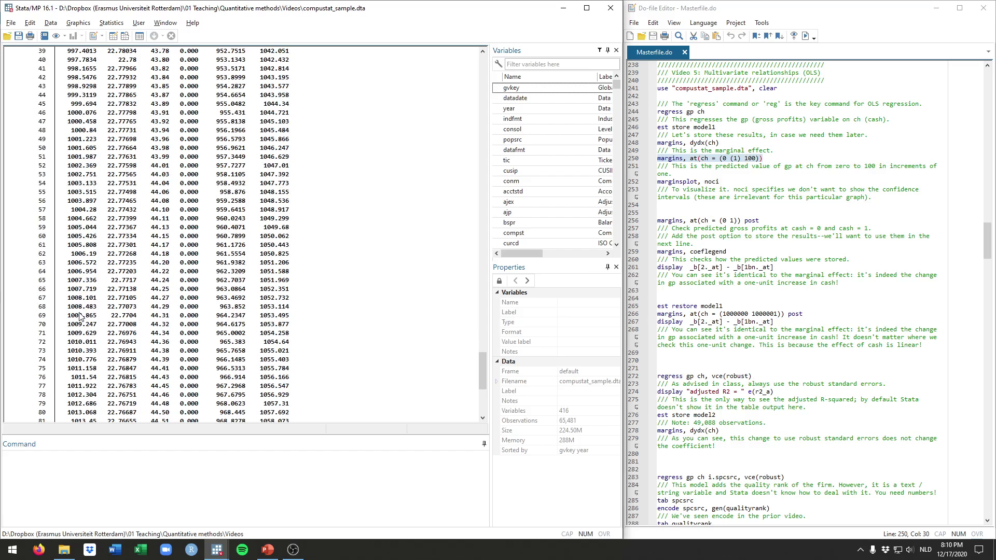
scroll(75, 333, "down", 1)
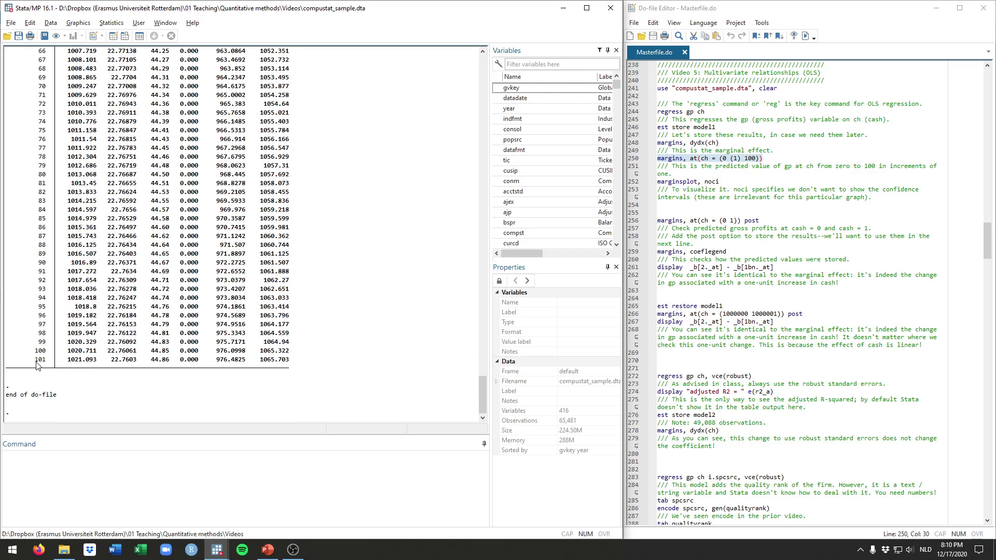
double_click(40, 360)
left_click(750, 159)
double_click(750, 159)
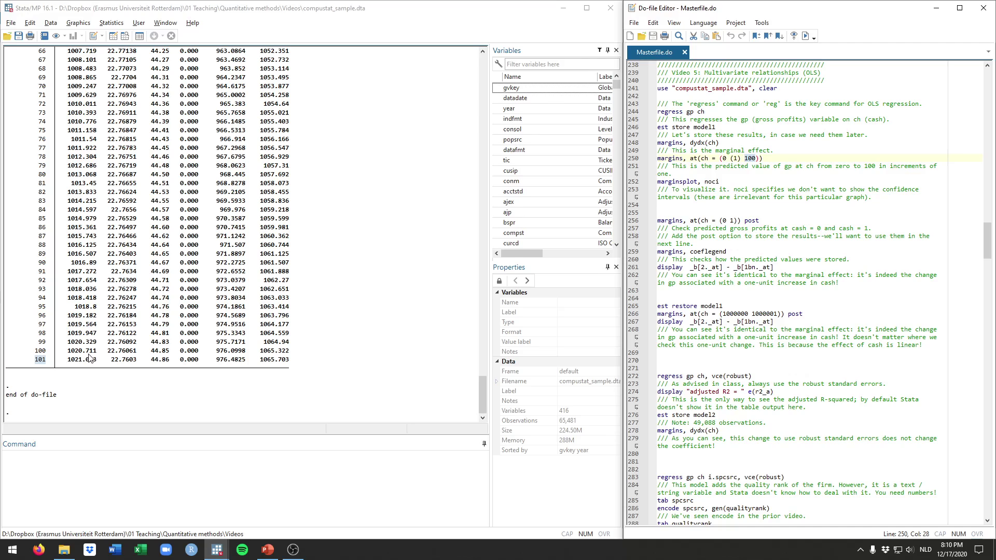
left_click_drag(68, 363, 96, 365)
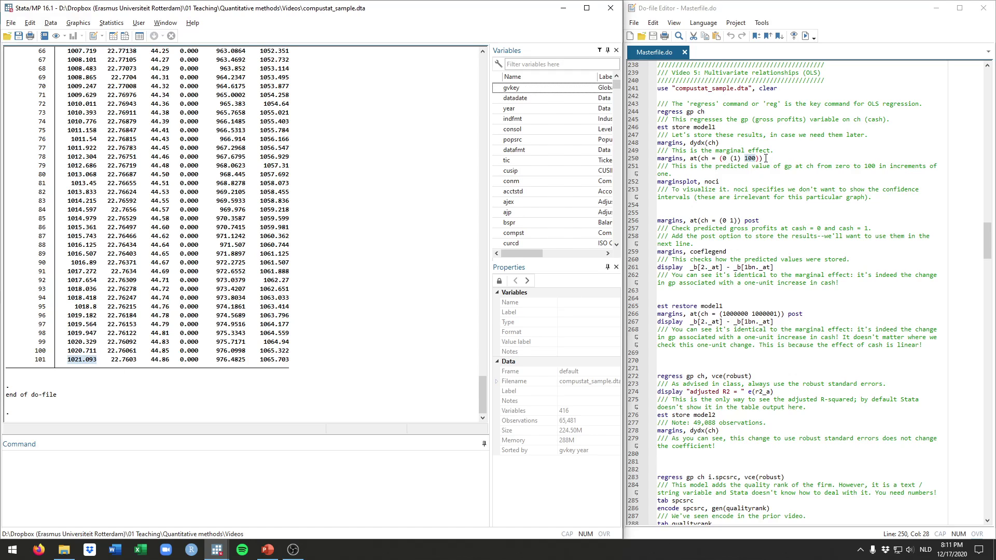
left_click(739, 159)
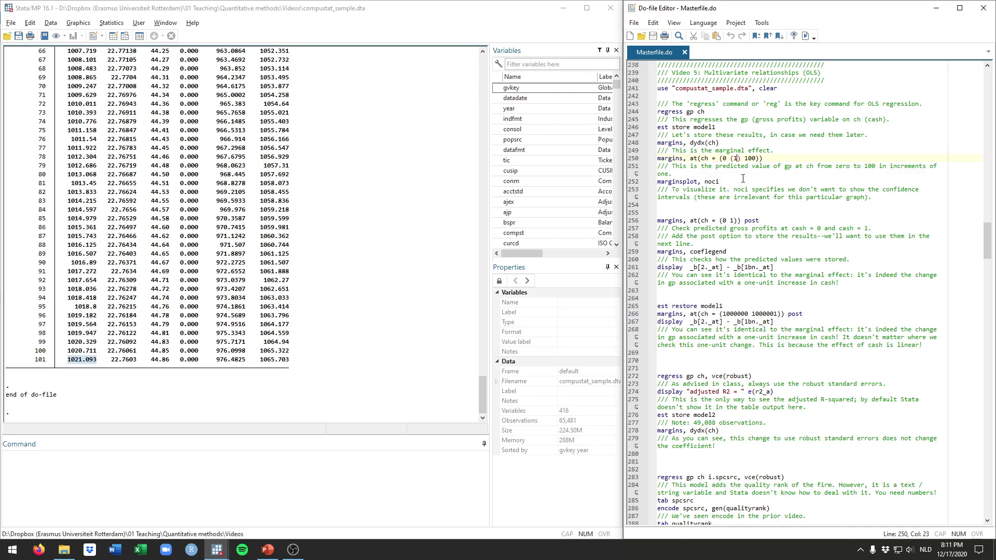
Change the ch step to 10 and rerun margins, giving 11 prediction rows
type("0")
left_click_drag(769, 159, 657, 158)
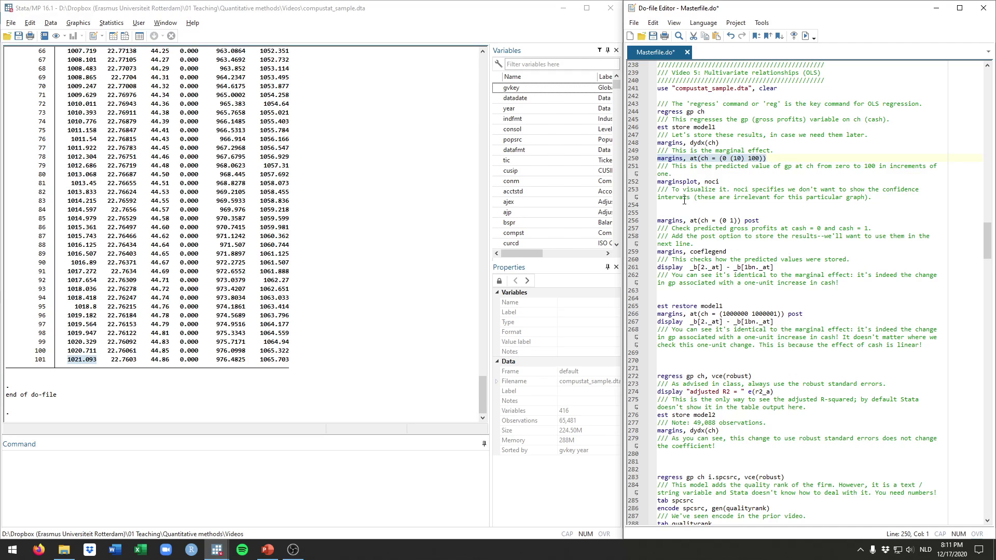
key("ctrl+d")
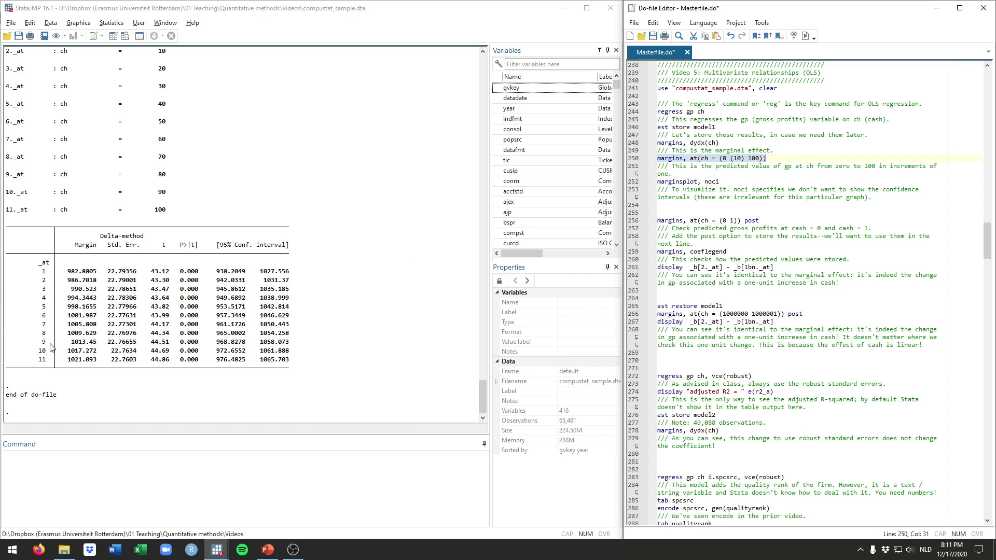
left_click_drag(12, 275, 297, 364)
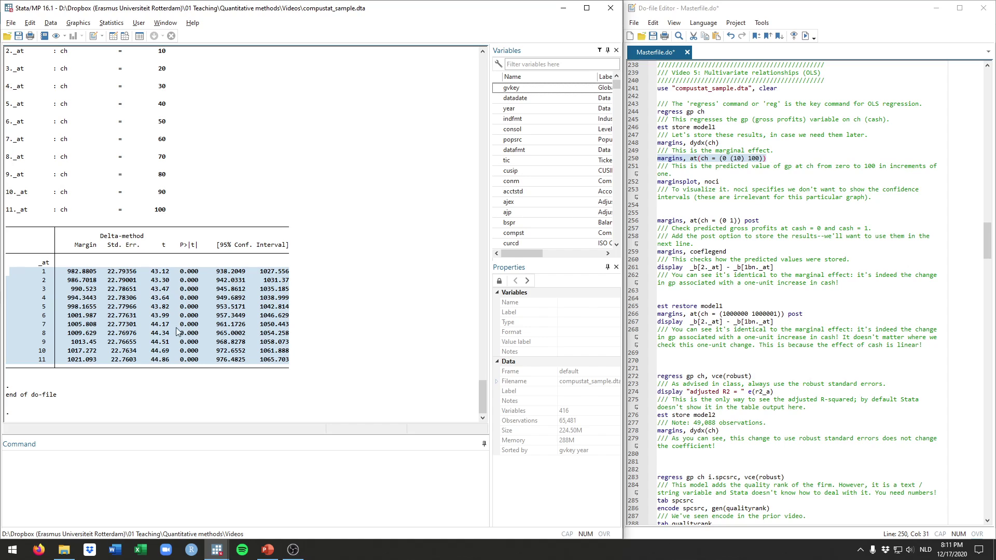
scroll(136, 332, "up", 2)
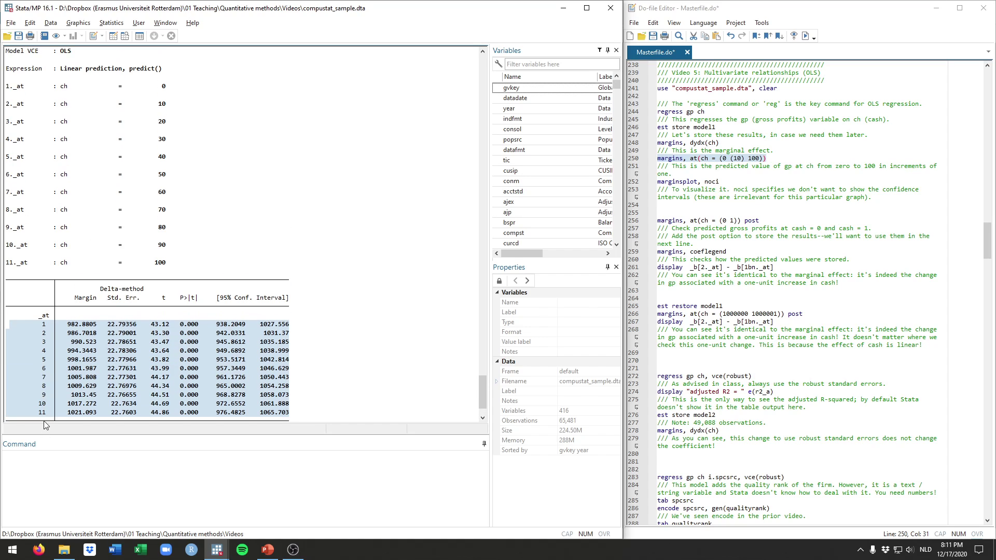
left_click_drag(6, 88, 168, 92)
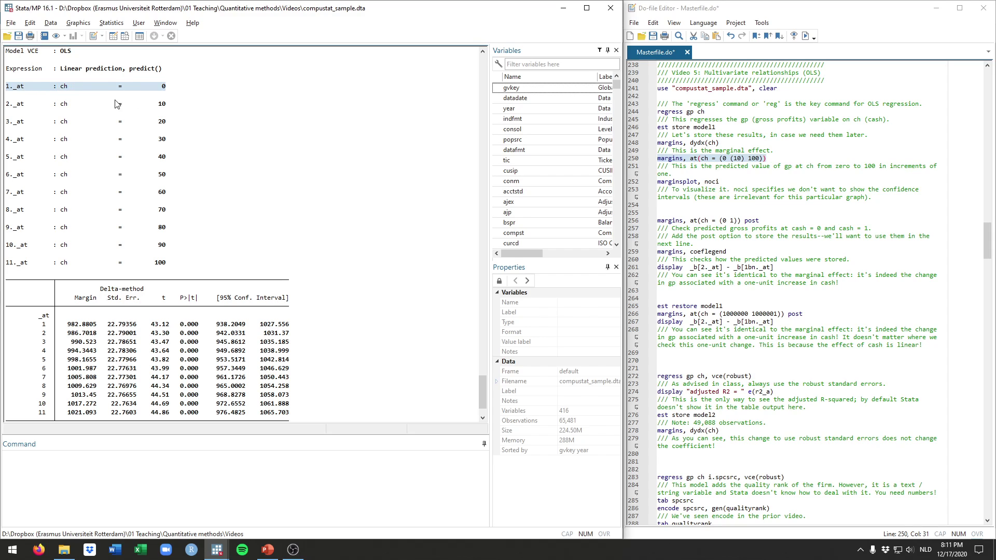
Review the _at rows for ch 0, 10, 20 and 100 and their predictions
left_click(8, 108)
left_click_drag(17, 108, 167, 107)
left_click_drag(7, 125, 169, 127)
left_click_drag(6, 264, 167, 264)
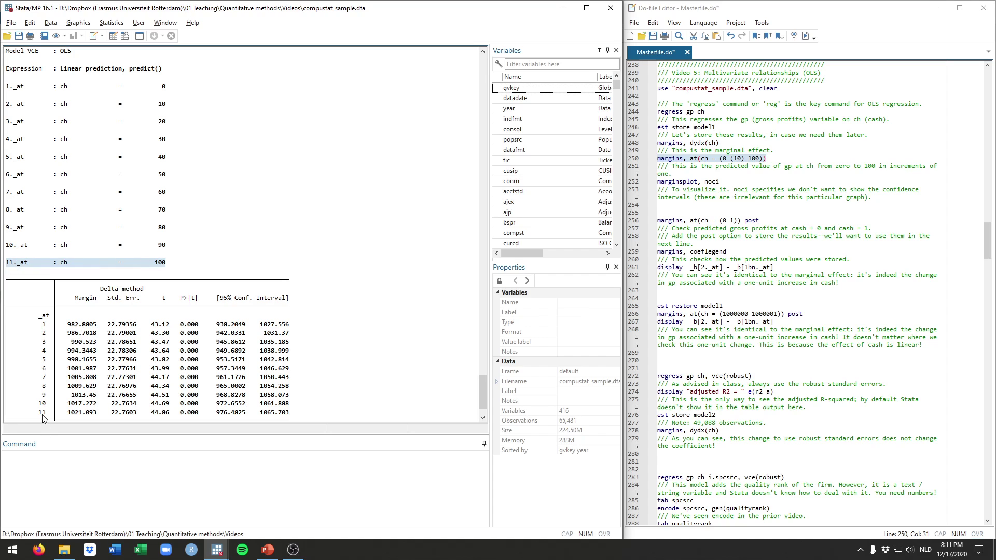
scroll(57, 371, "down", 1)
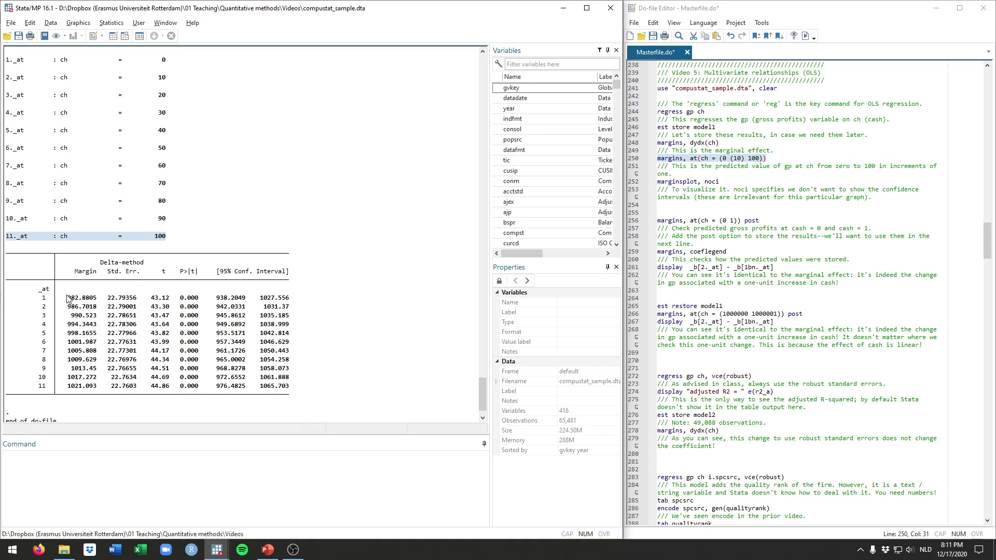
left_click_drag(64, 297, 97, 298)
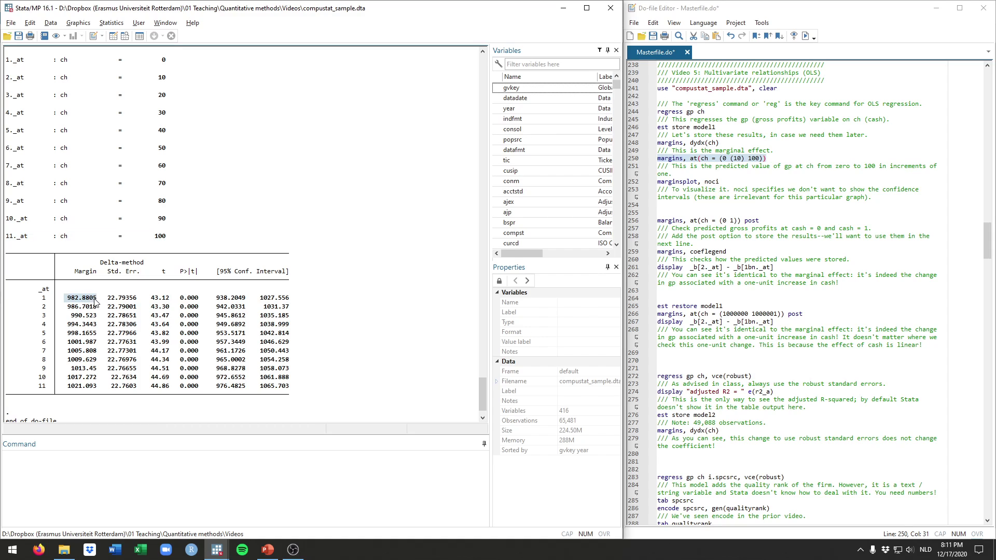
left_click(68, 301)
left_click_drag(68, 299, 97, 299)
left_click_drag(39, 386, 99, 391)
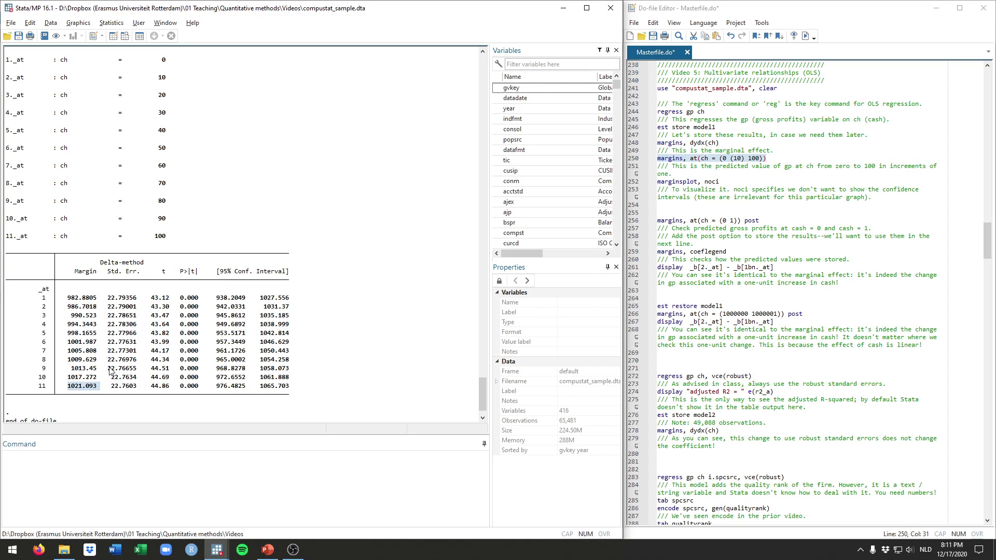
Edit the range and run margins predictions at cash 0, 10 and 20
left_click(773, 165)
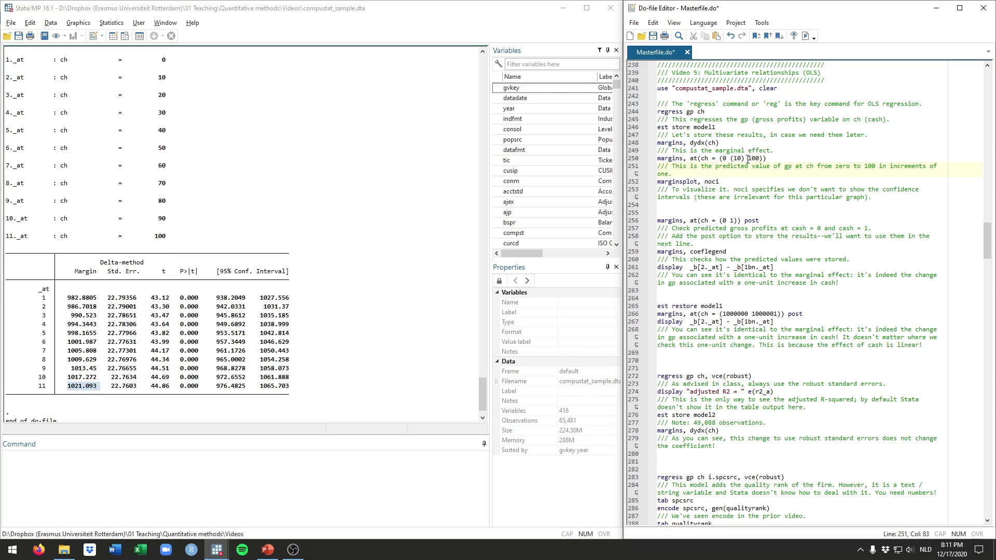
left_click_drag(731, 159, 757, 160)
type("1020")
left_click_drag(756, 159, 660, 162)
key("ctrl+d")
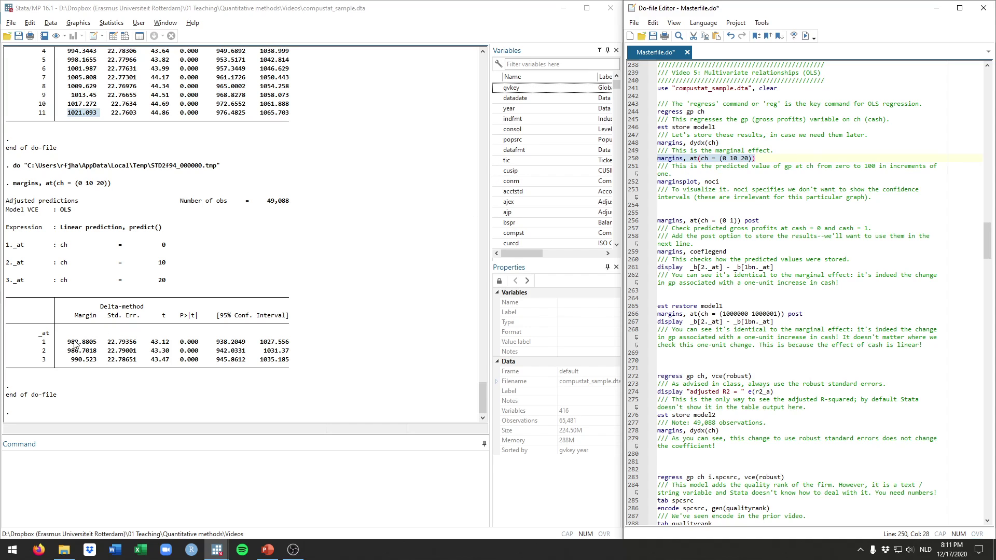
left_click(167, 249)
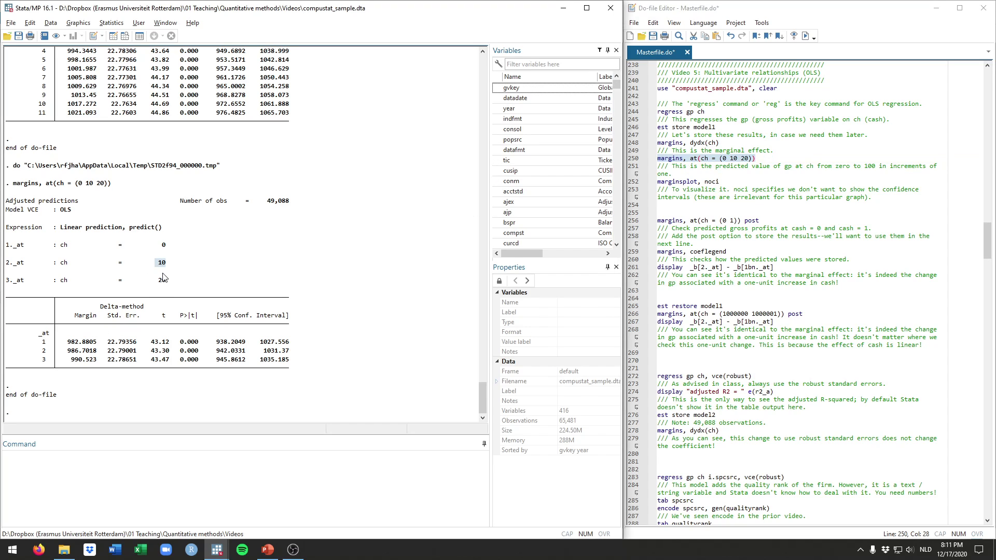
Restore ch = (0 (1) 100) and run margins with marginsplot, noci
left_click(761, 166)
key("ctrl+z")
key("ctrl+z")
key("ctrl+z")
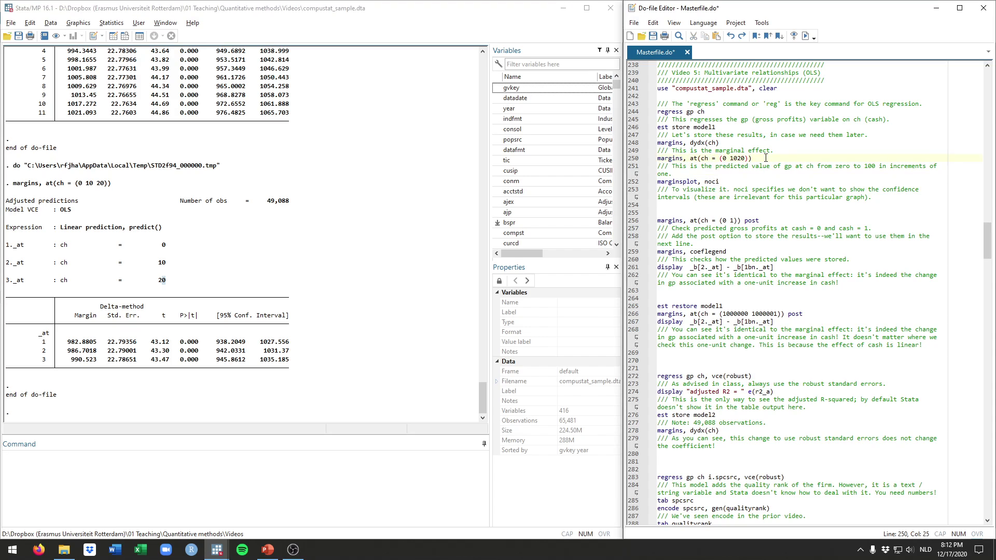
left_click_drag(765, 157, 655, 159)
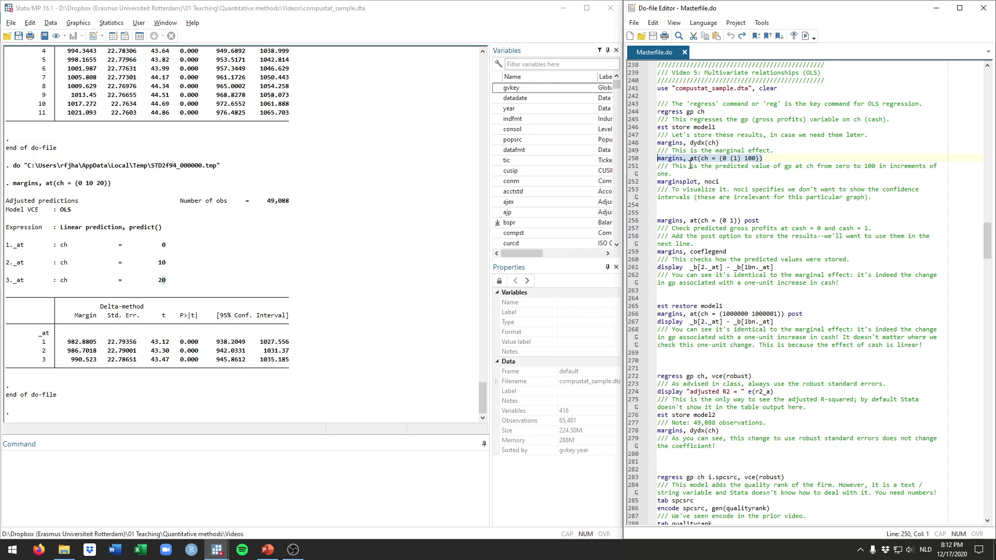
left_click(703, 158)
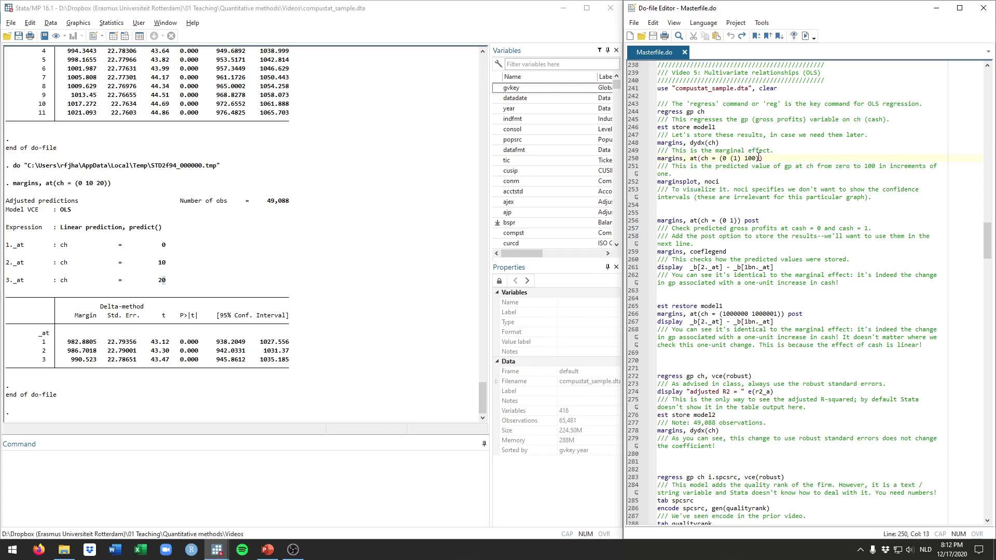
left_click_drag(759, 158, 671, 159)
key("ctrl+d")
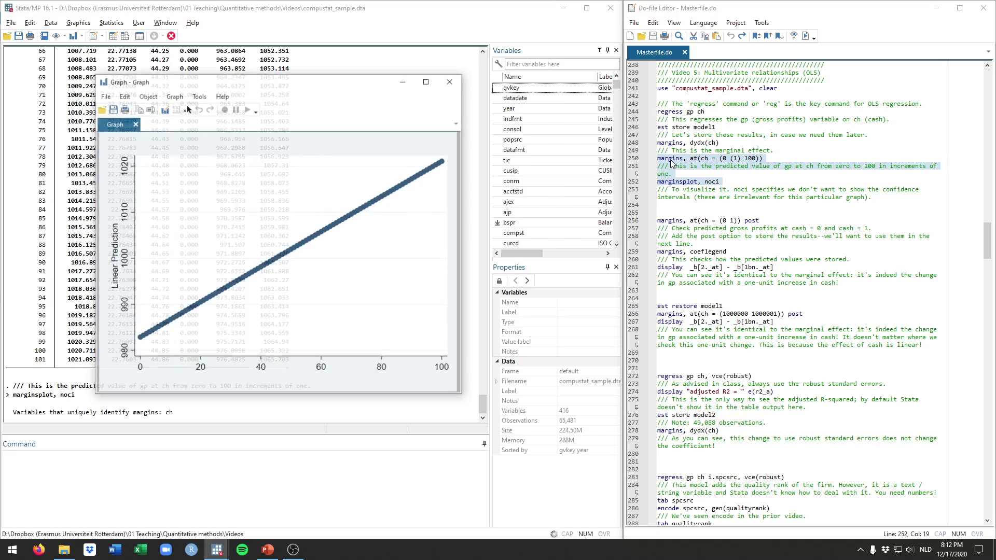
double_click(678, 183)
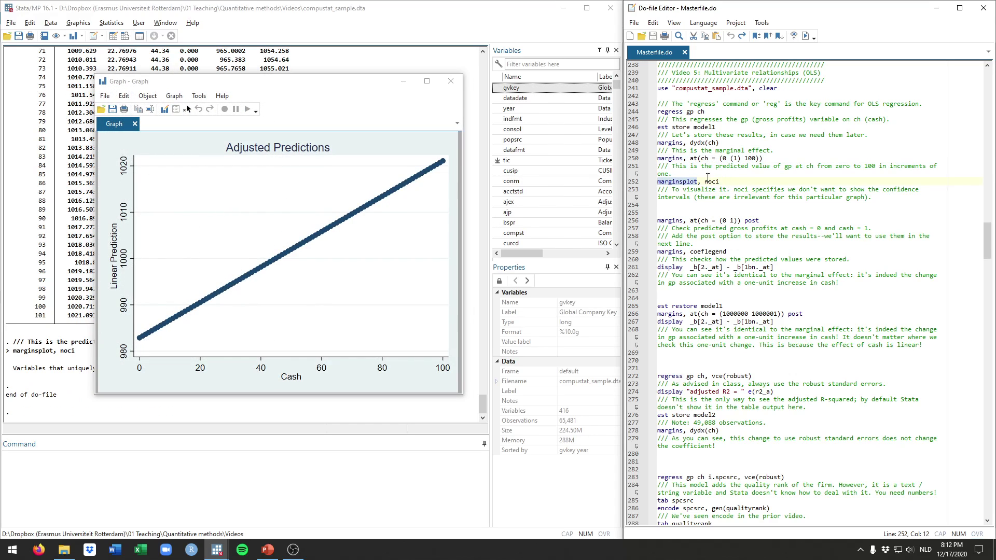
left_click_drag(722, 182, 701, 181)
left_click(724, 181)
scroll(81, 150, "up", 15)
scroll(81, 151, "up", 14)
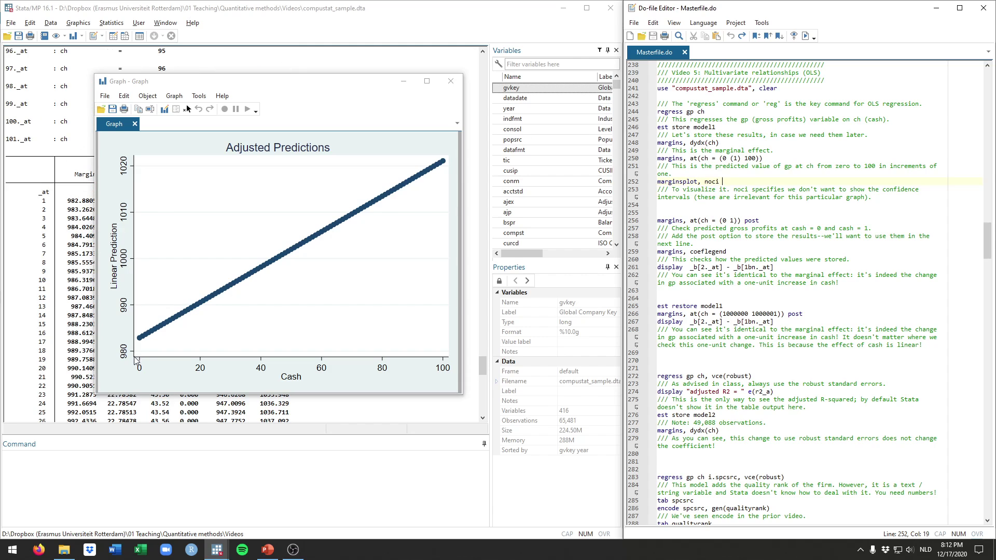
Close the graph and run margins, at(ch = (0 1)) post
left_click(451, 80)
left_click(707, 213)
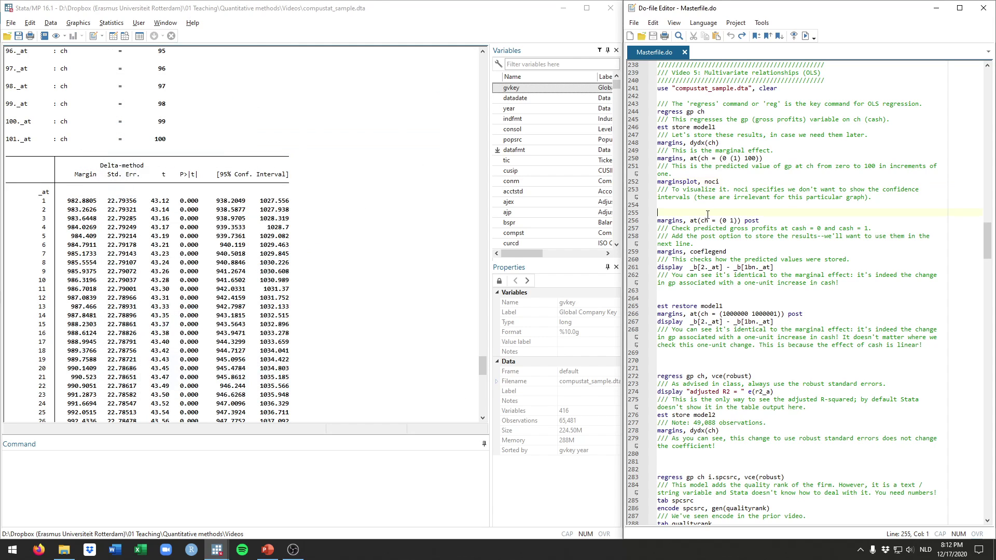
scroll(695, 208, "down", 1)
left_click_drag(760, 198, 664, 195)
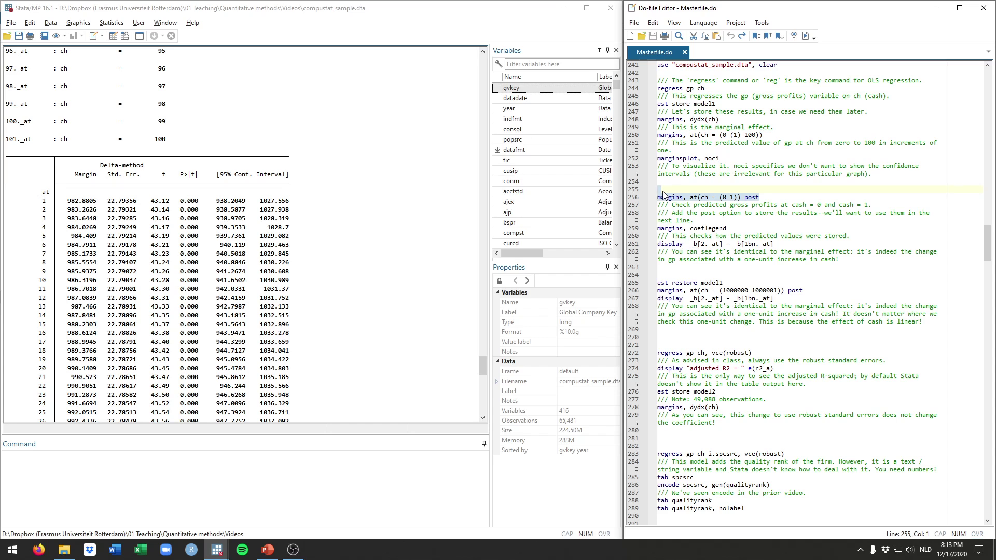
key("ctrl+d")
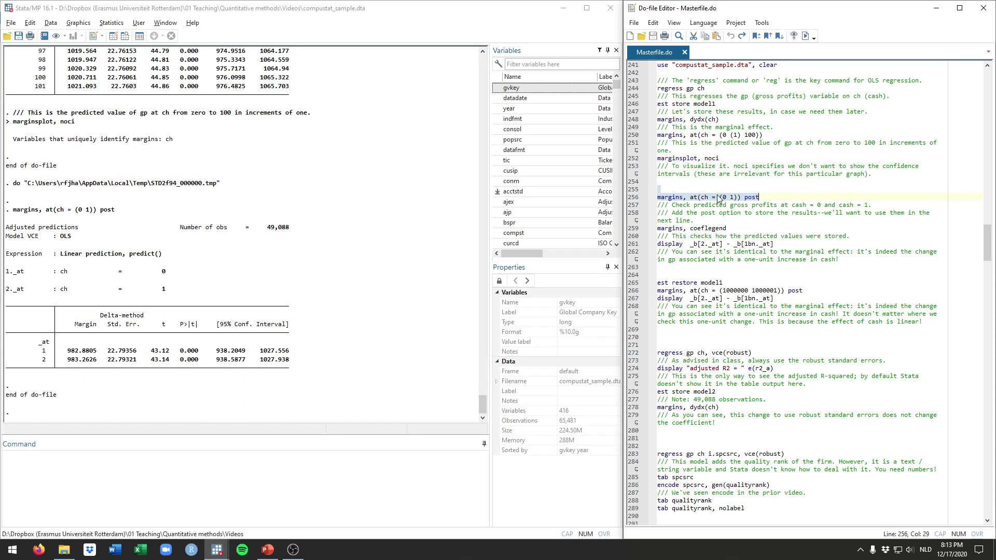
Compare the predictions 982.8805 at cash 0 and 983.2626 at cash 1
left_click(725, 197)
left_click(725, 197)
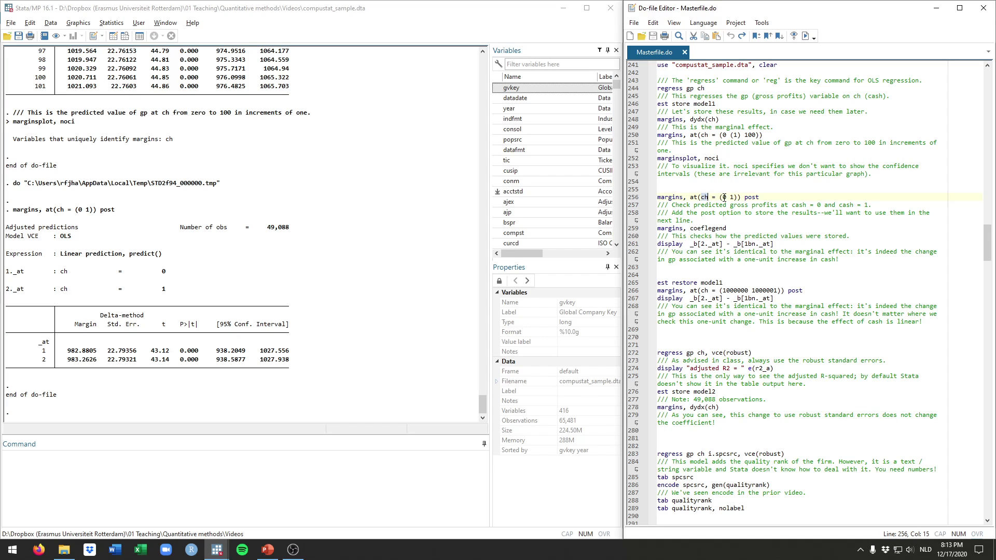
left_click_drag(725, 197, 733, 202)
left_click_drag(67, 350, 98, 363)
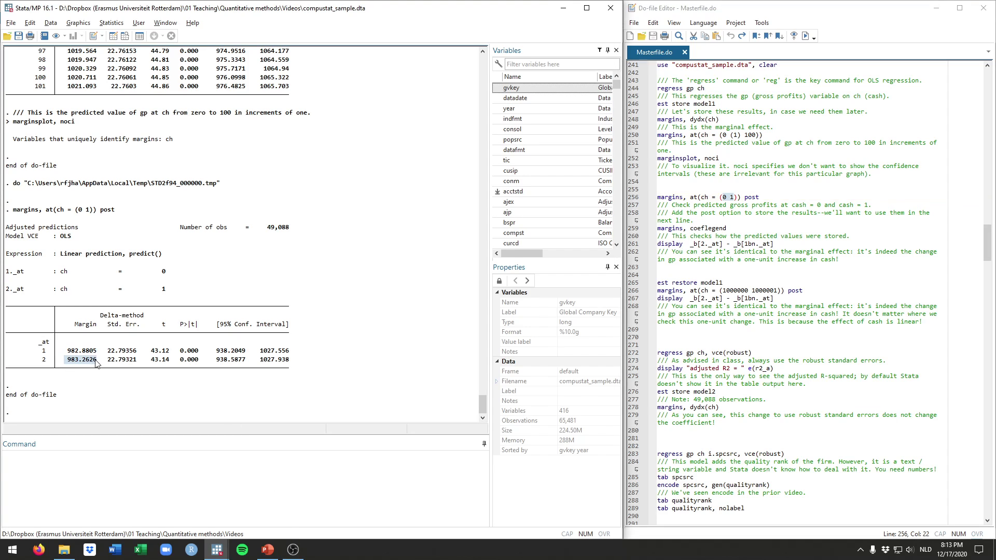
left_click(70, 365)
left_click_drag(68, 363, 80, 363)
Select the margins, coeflegend line, then the display difference line
left_click(731, 229)
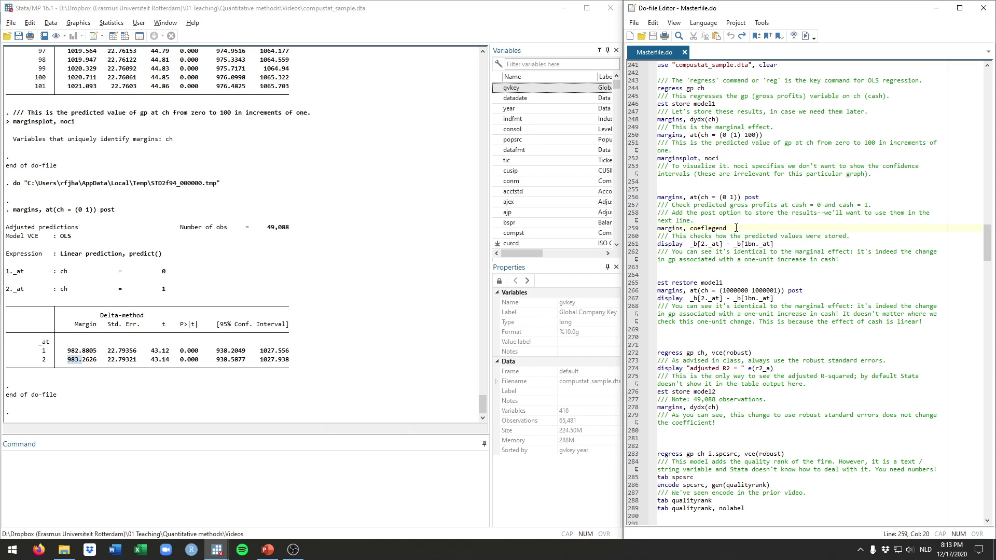
left_click_drag(736, 229, 638, 233)
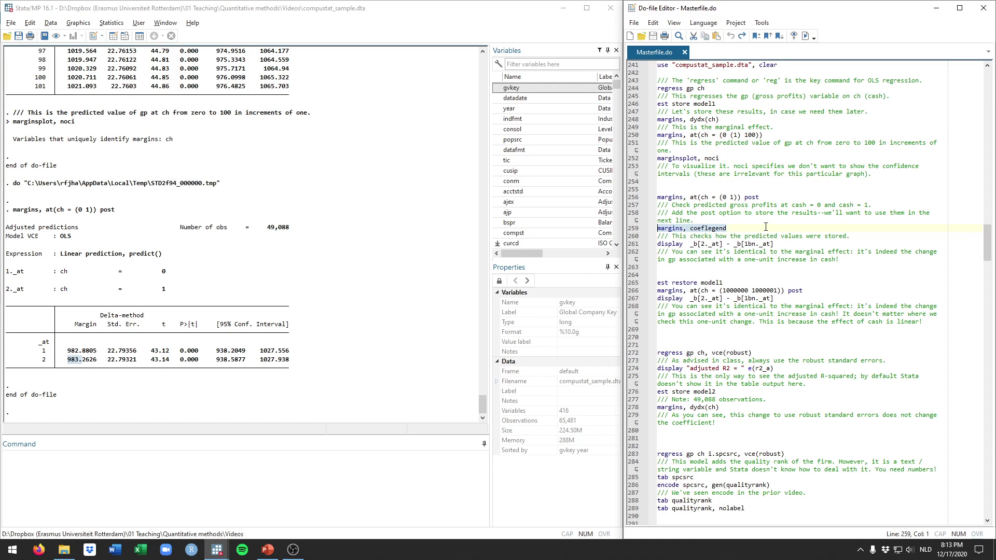
left_click(777, 243)
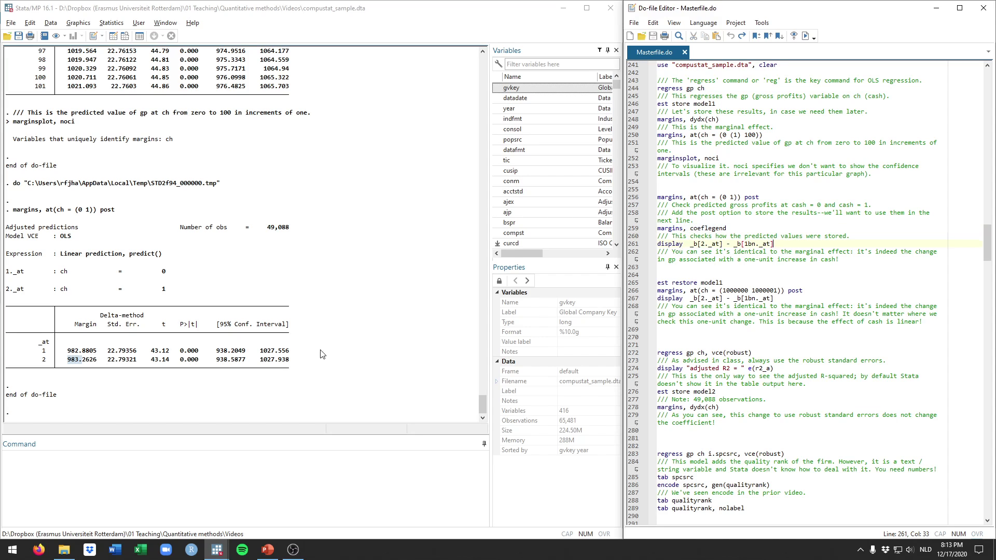
left_click(73, 358)
left_click_drag(778, 243, 656, 244)
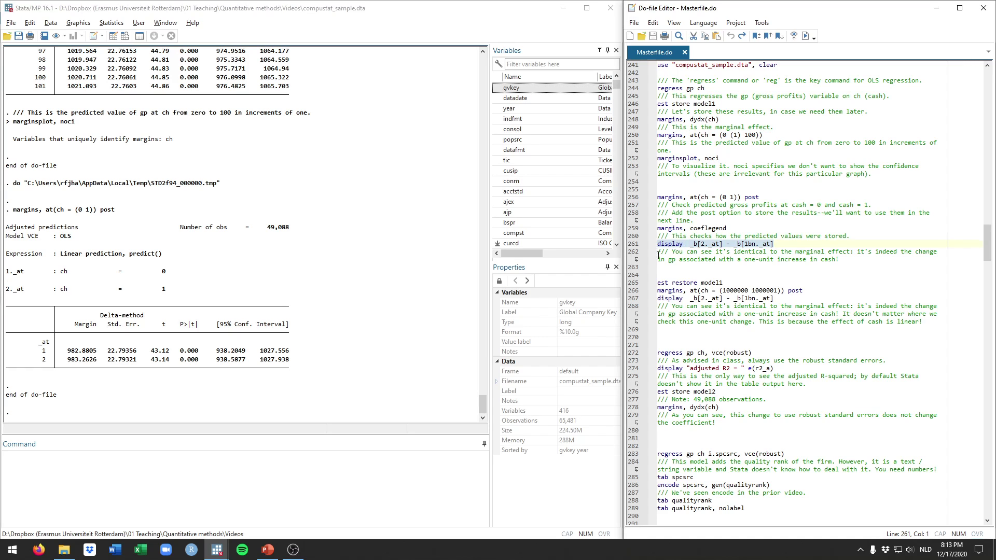
Run display _b[2._at] - _b[1bn._at], giving .38212463
key("ctrl+d")
left_click_drag(39, 370, 6, 369)
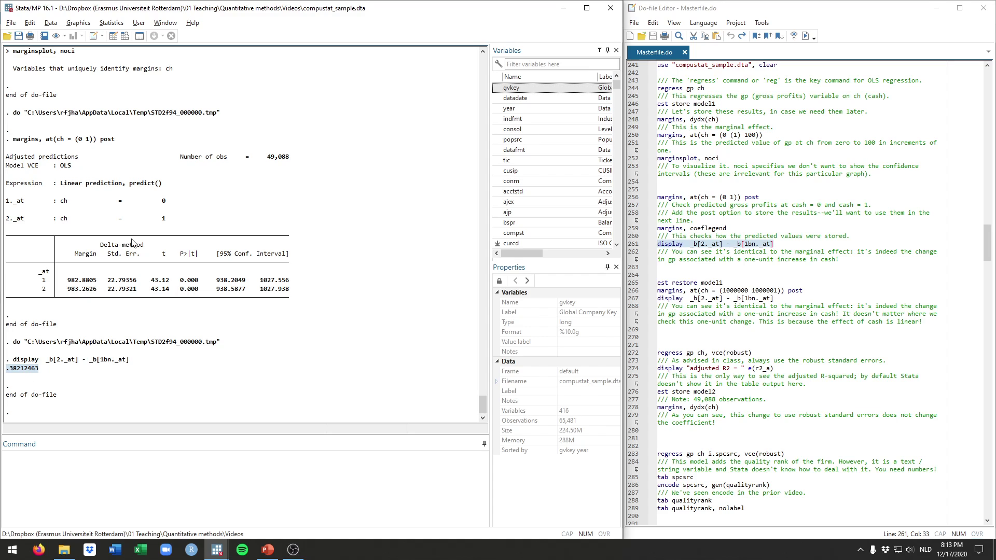
left_click_drag(164, 205, 166, 220)
left_click_drag(42, 370, 5, 369)
Review the post option on the margins line 256 and the margins, coeflegend line
left_click_drag(729, 229, 657, 229)
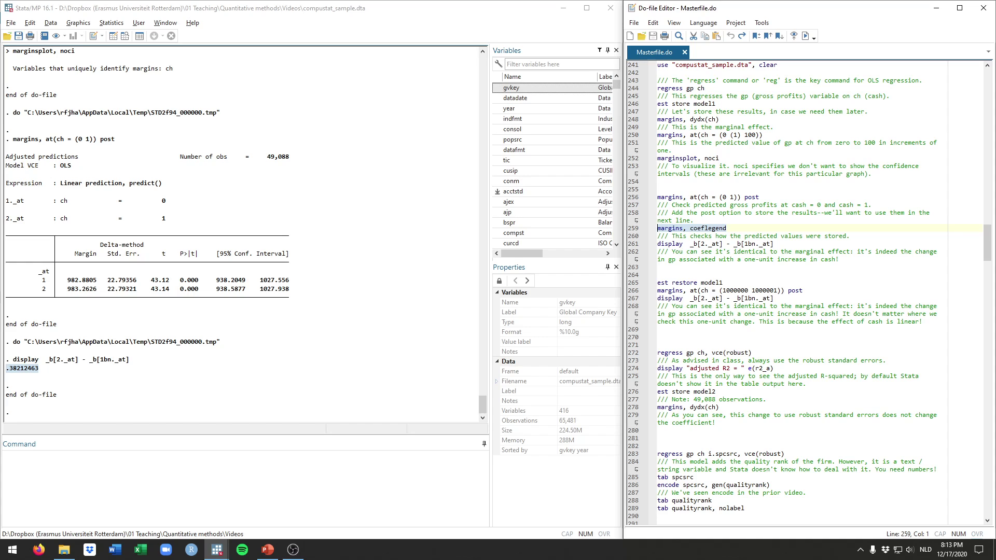
key("Right")
scroll(784, 291, "down", 1)
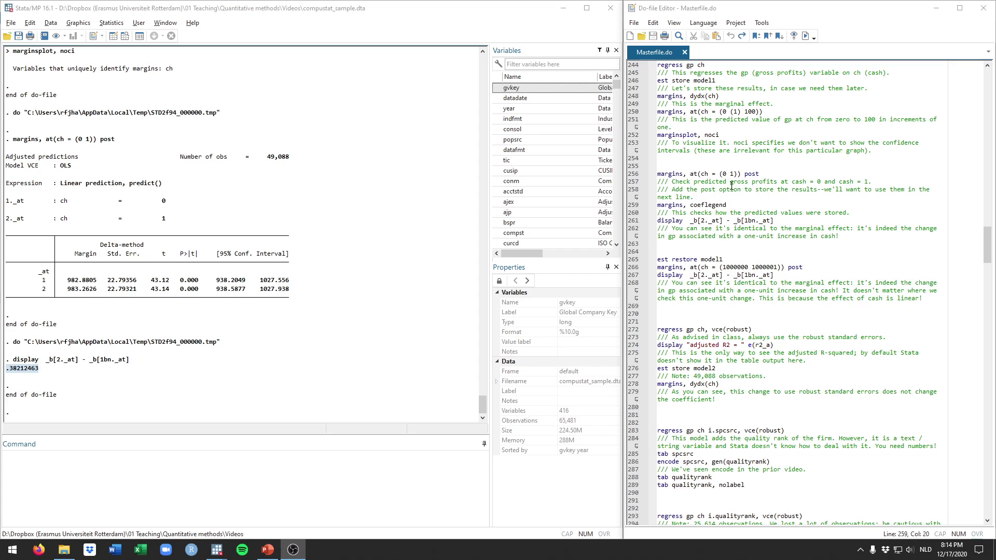
double_click(680, 174)
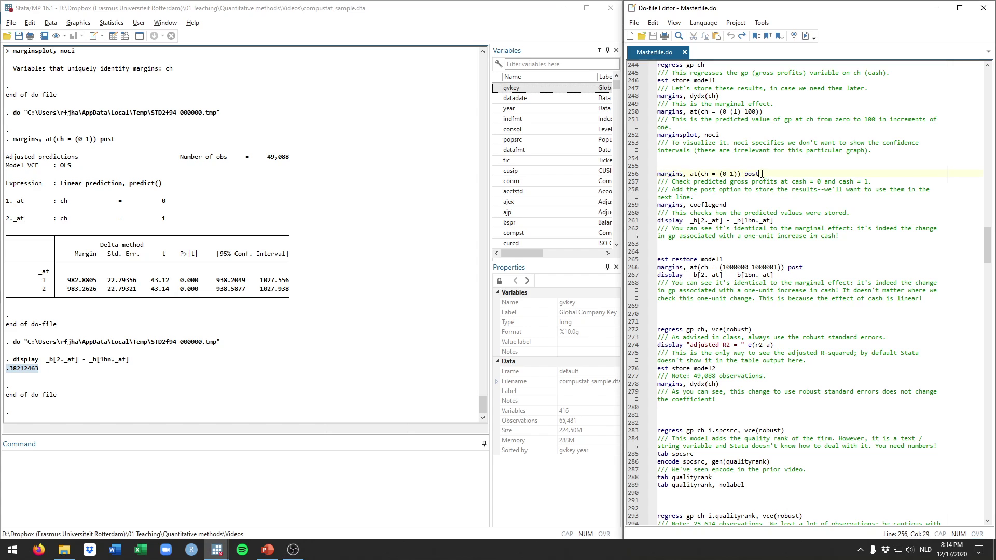
left_click_drag(761, 174, 746, 174)
left_click(765, 174)
left_click_drag(767, 175, 748, 174)
double_click(665, 174)
double_click(748, 174)
left_click_drag(729, 205, 656, 206)
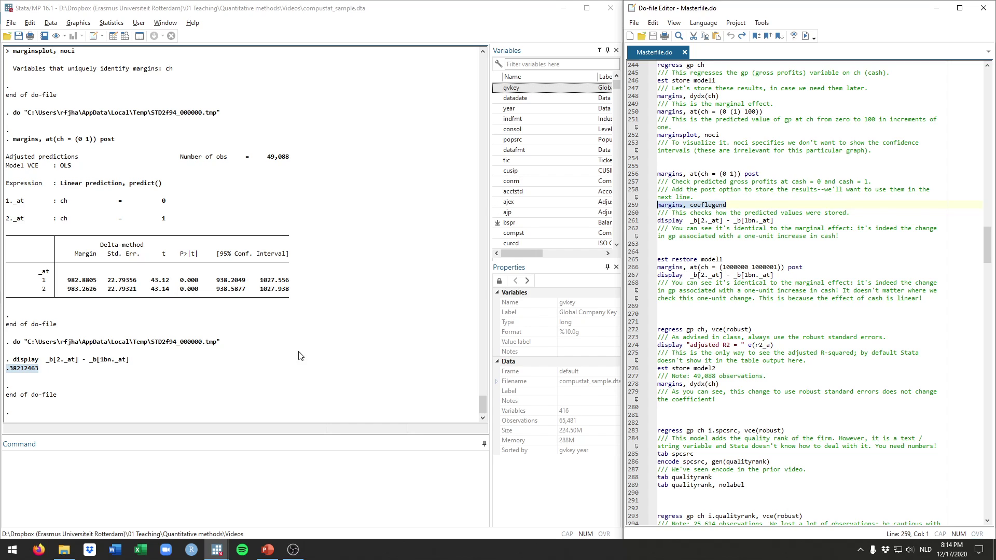
key("ctrl+d")
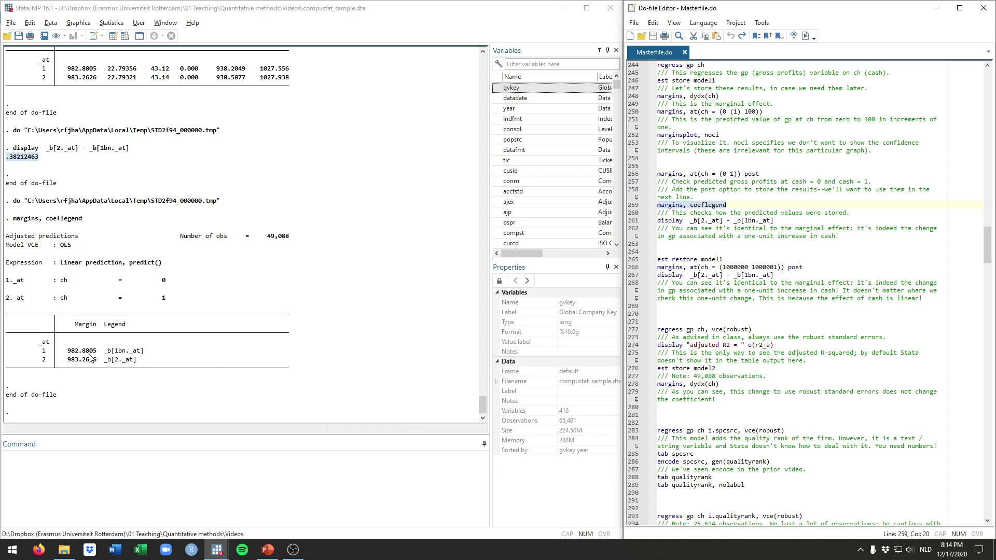
left_click_drag(68, 351, 99, 355)
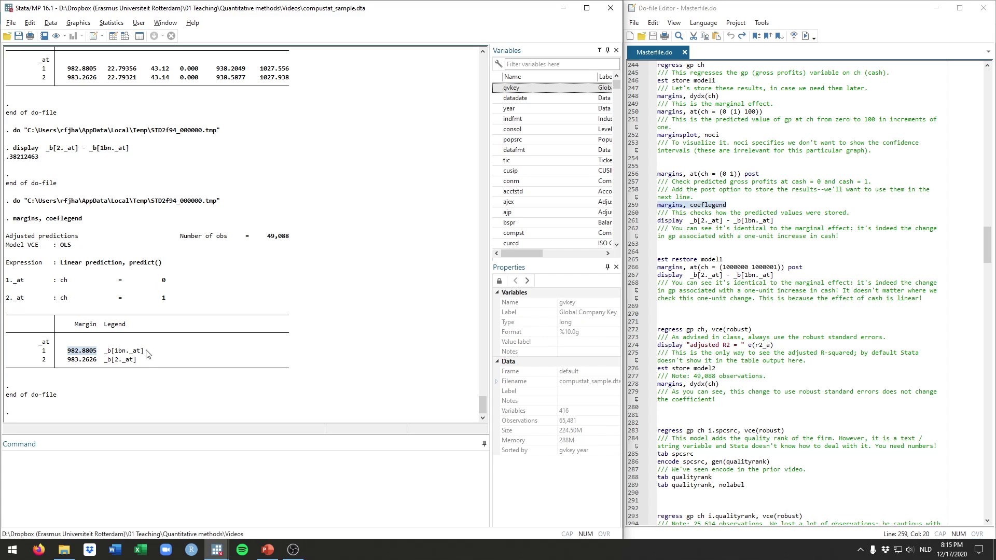
left_click_drag(144, 352, 107, 357)
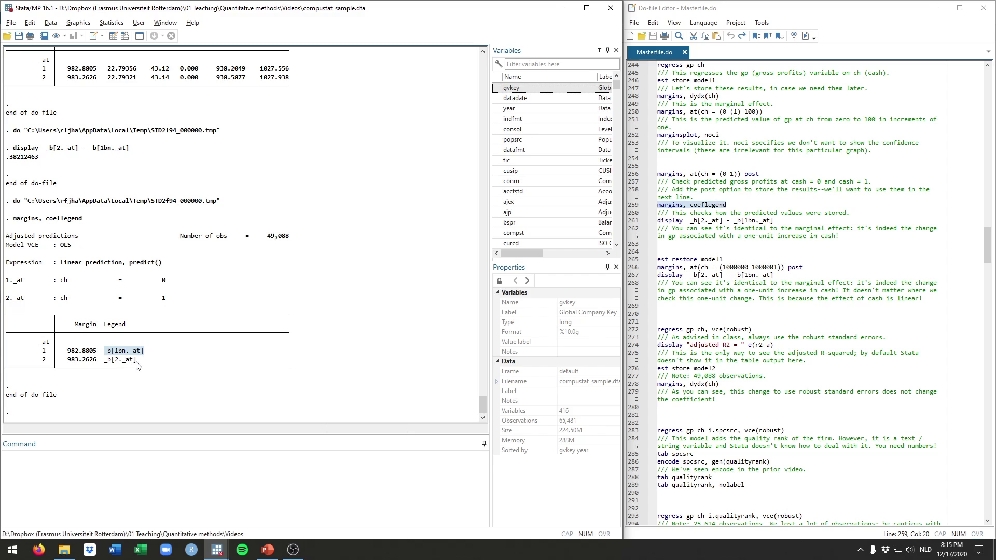
left_click_drag(136, 362, 106, 362)
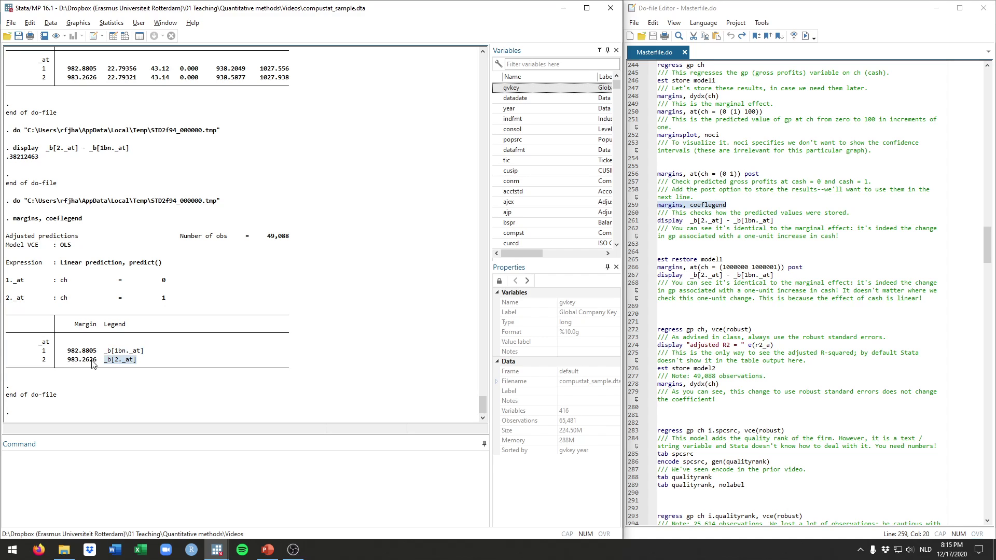
left_click_drag(781, 220, 655, 224)
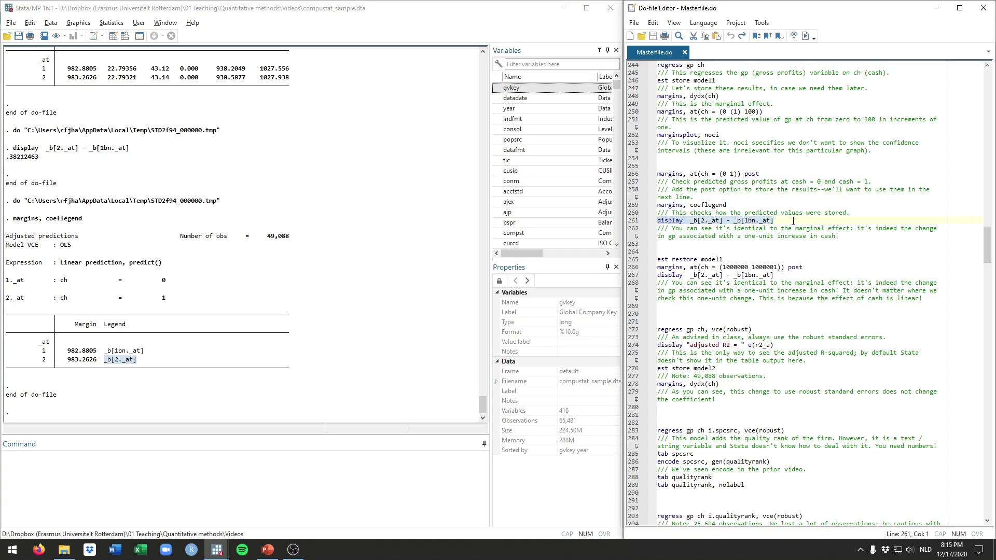
double_click(680, 222)
left_click_drag(690, 221, 722, 221)
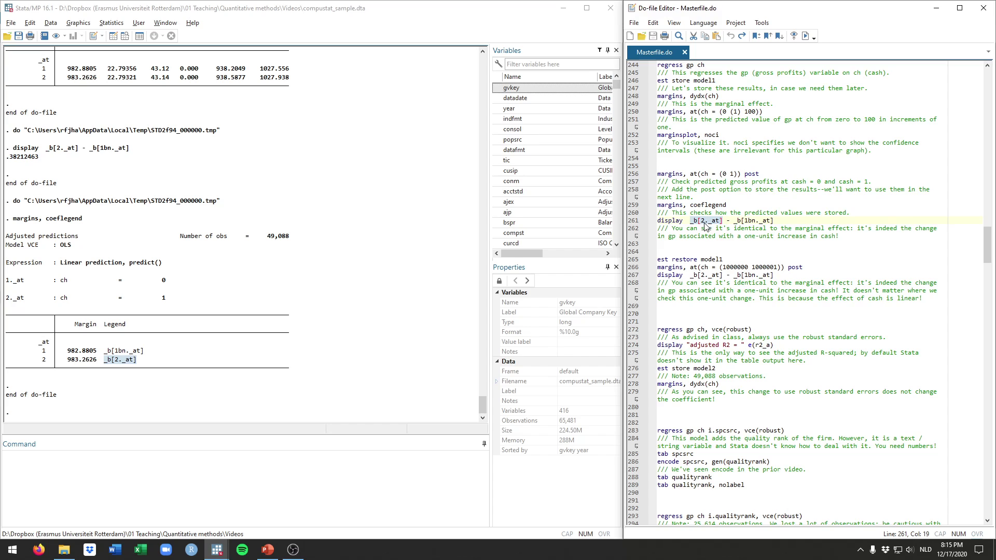
left_click(73, 363)
left_click_drag(73, 361, 94, 362)
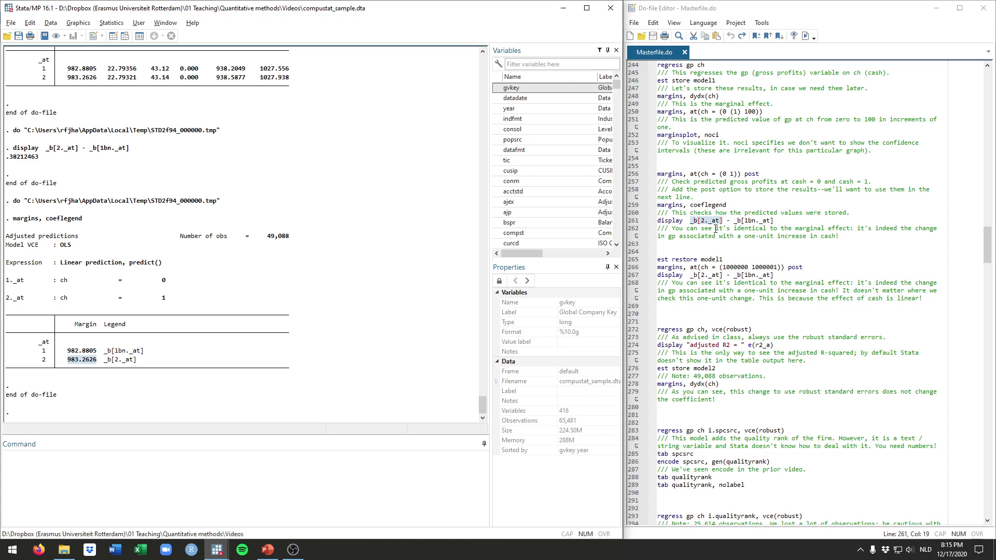
left_click(765, 221)
key("Right")
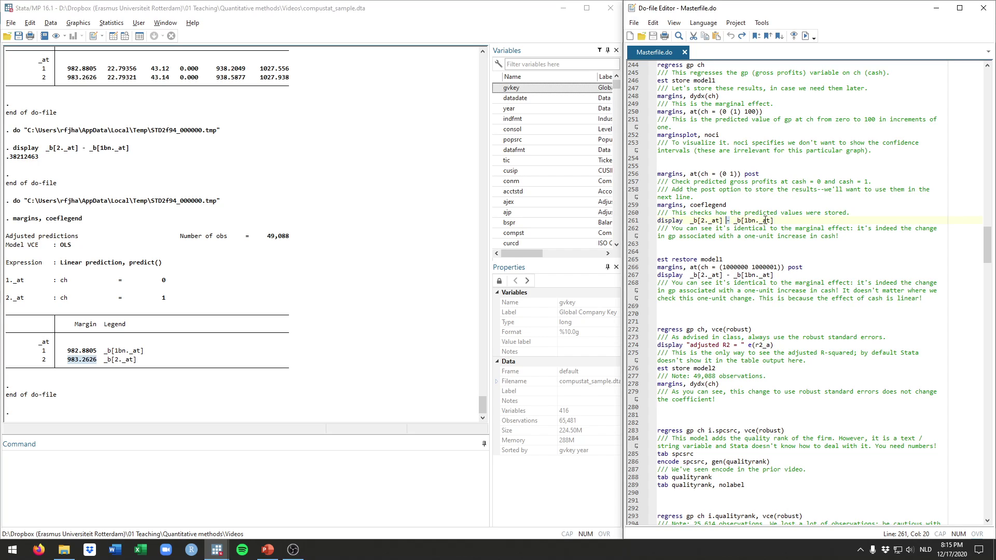
left_click_drag(775, 221, 731, 222)
double_click(677, 221)
left_click(73, 365)
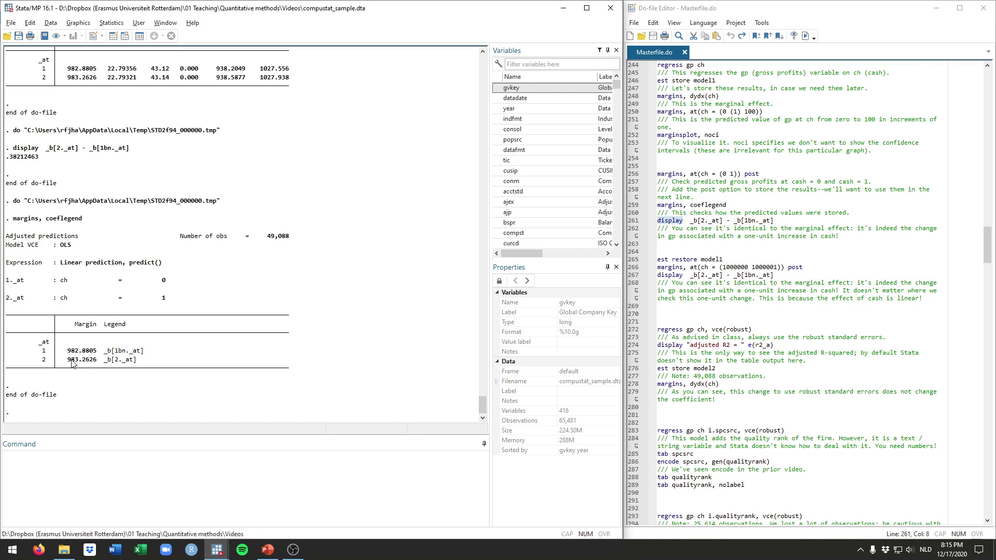
left_click_drag(72, 364, 98, 356)
left_click_drag(774, 221, 657, 222)
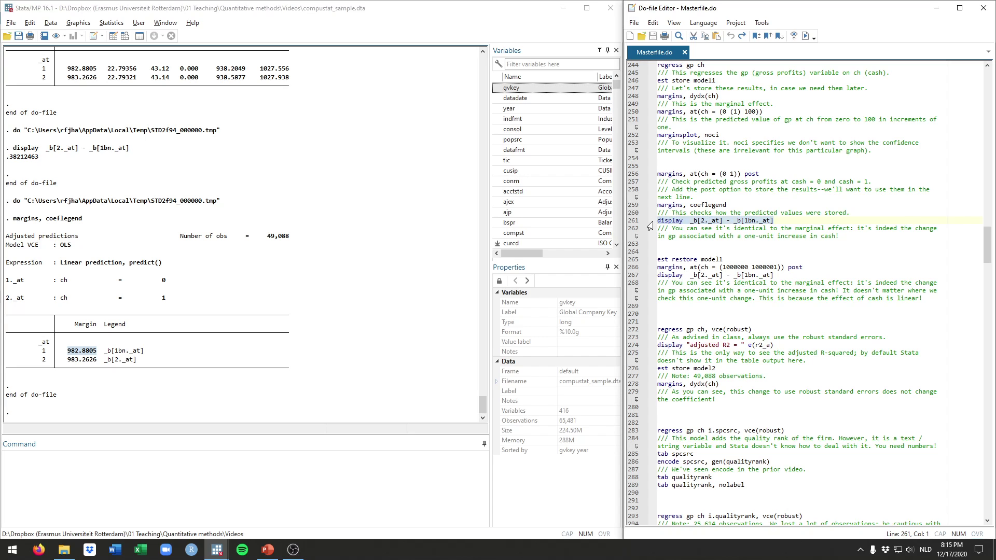
Rerun the display line 261, showing the difference .38212463
key("ctrl+d")
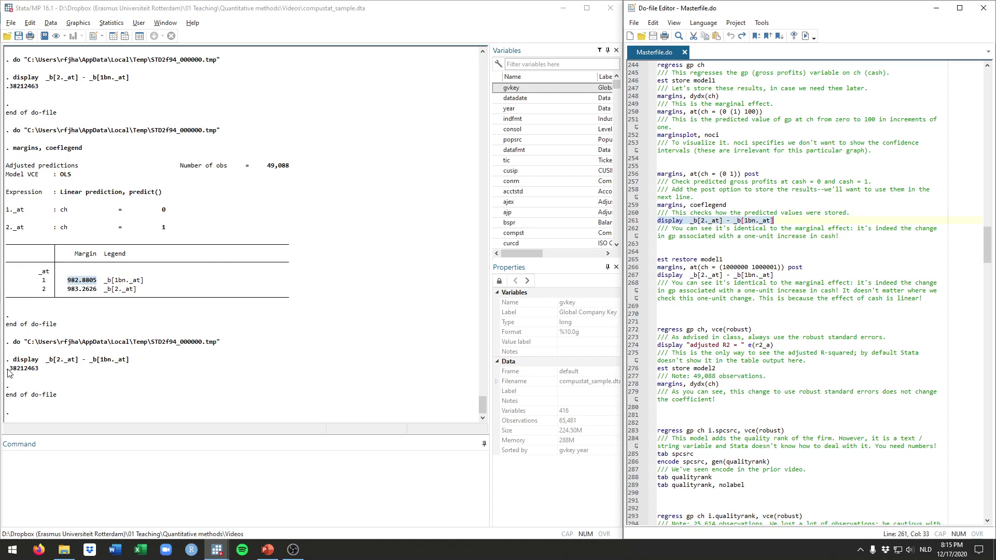
left_click_drag(7, 369, 23, 374)
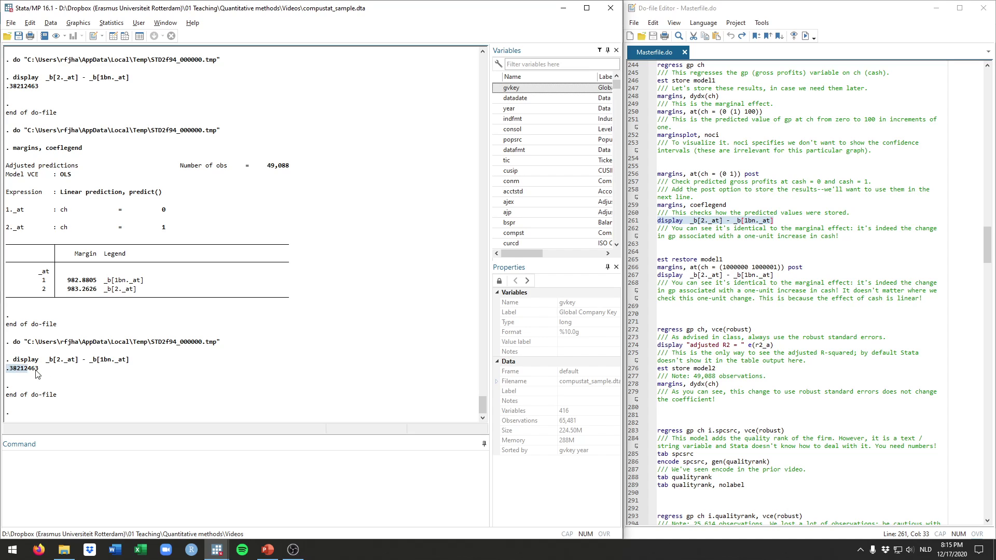
left_click(691, 252)
scroll(688, 251, "down", 1)
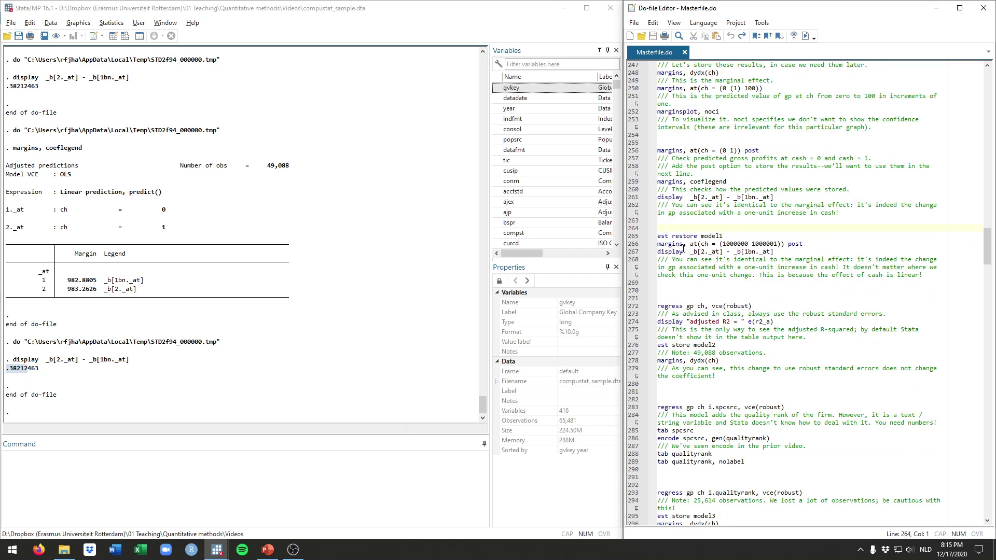
left_click_drag(775, 197, 793, 194)
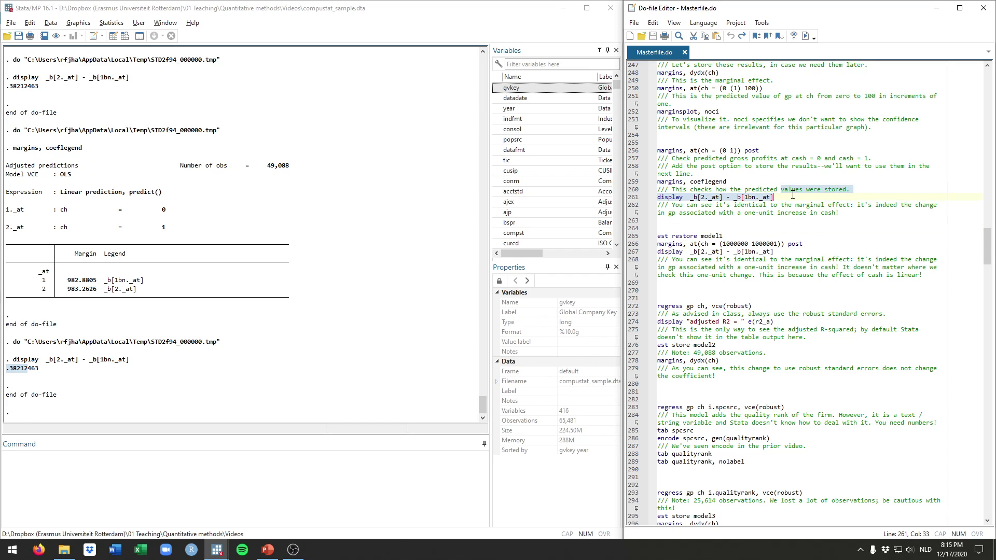
Run est restore model1 to reactivate the model1 estimates
left_click(748, 227)
scroll(746, 228, "down", 1)
left_click_drag(734, 212, 629, 215)
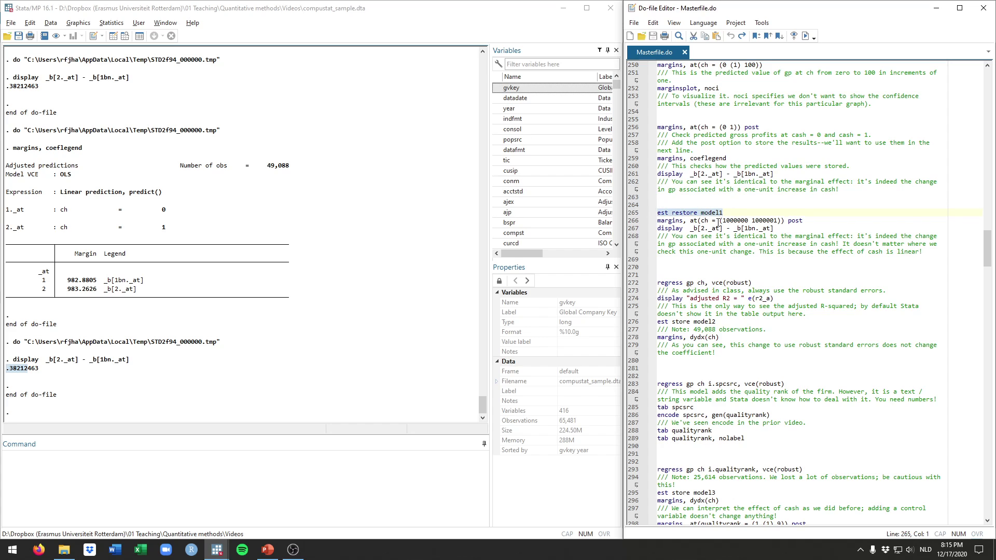
key("ctrl+d")
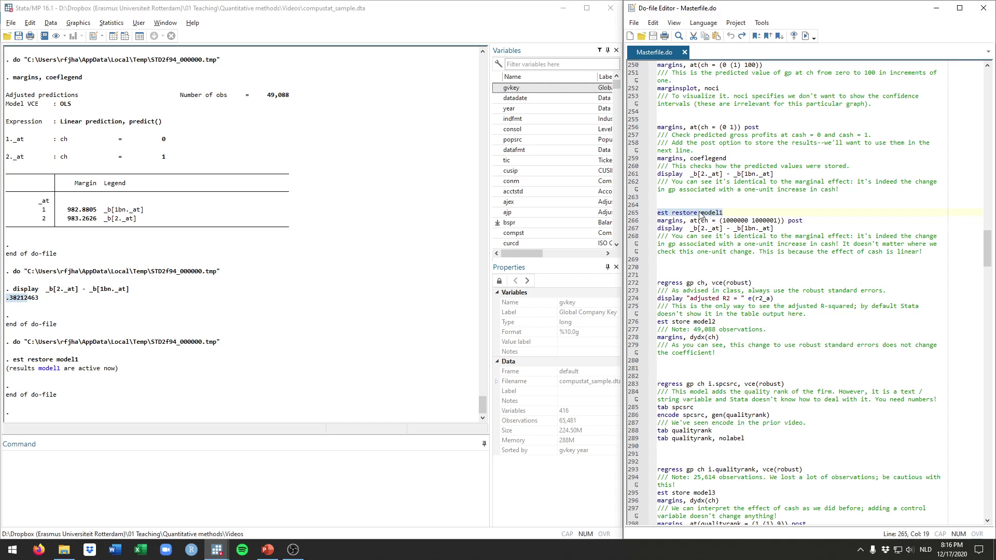
left_click(806, 222)
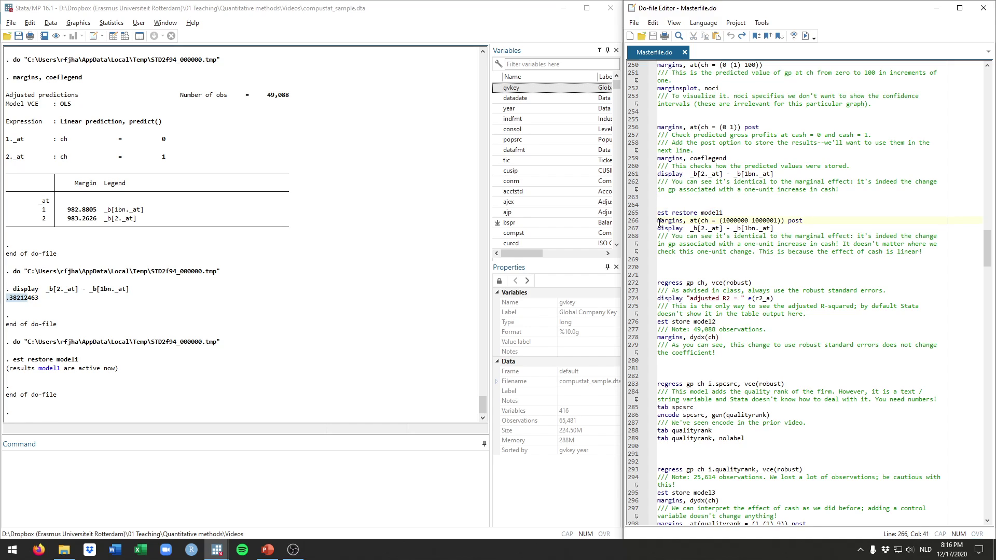
left_click_drag(659, 222, 822, 222)
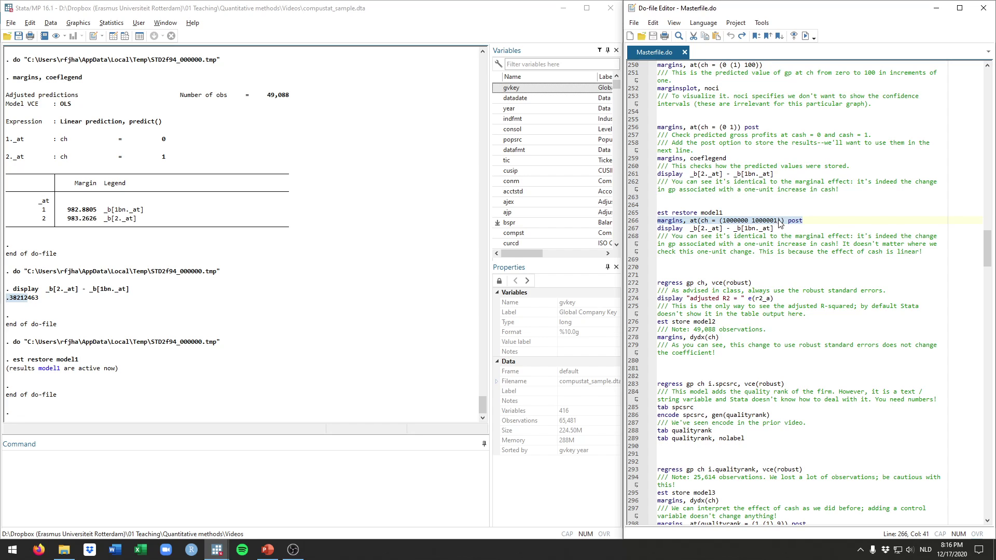
Predict gp at ch 1000000 and 1000001; their difference is still .38212463
key("ctrl+d")
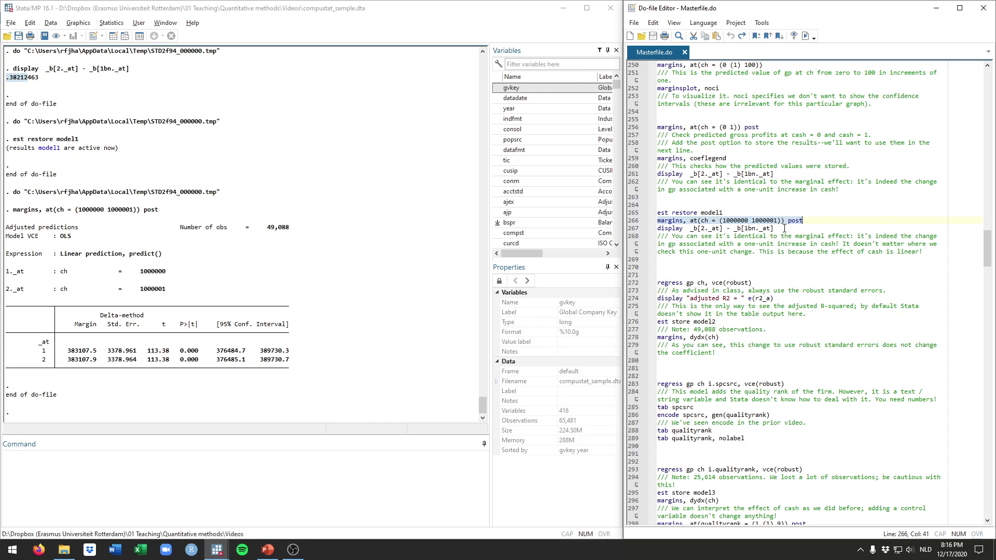
left_click_drag(804, 228, 655, 232)
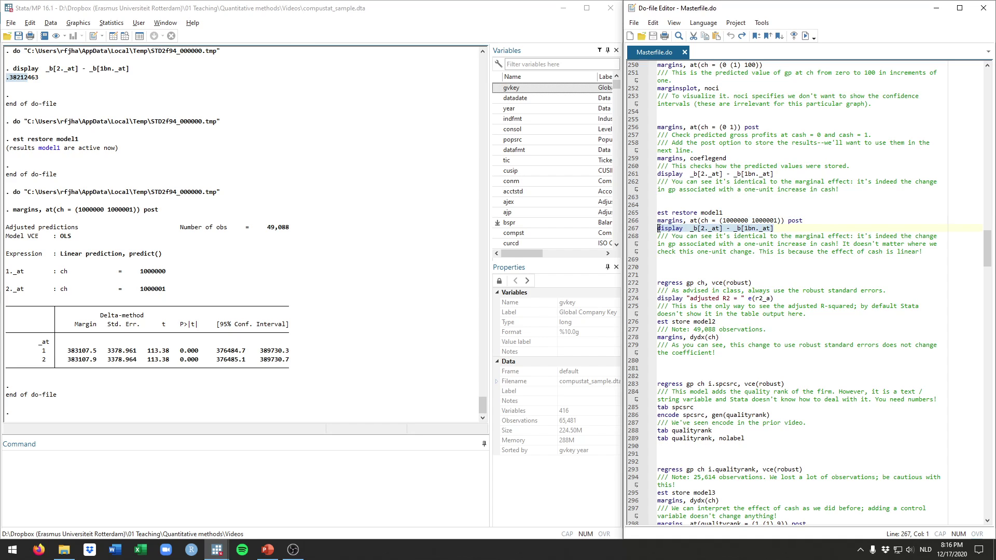
key("ctrl+d")
left_click_drag(42, 370, 8, 373)
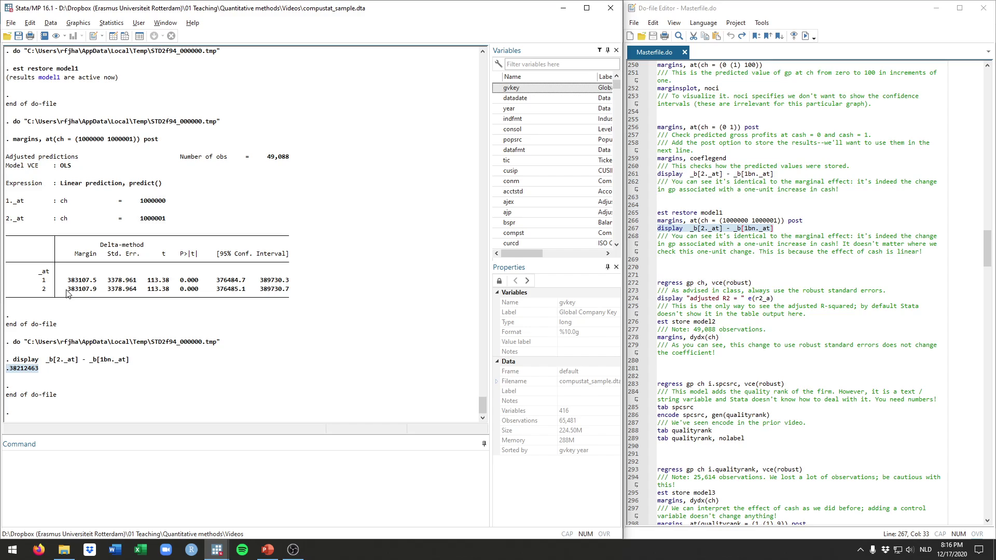
left_click_drag(66, 294, 98, 286)
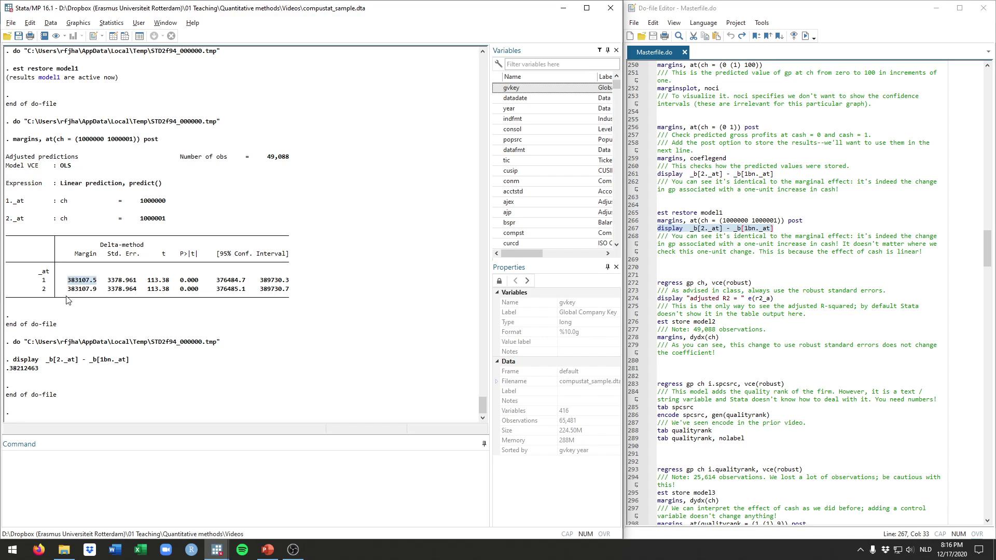
left_click_drag(43, 368, 13, 378)
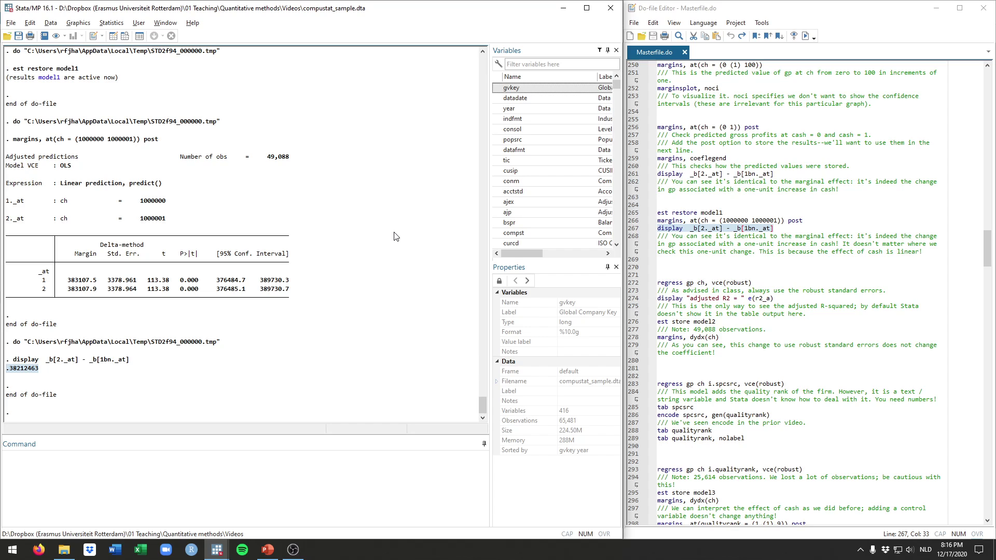
Locate the 'regress gp ch, vce(robust)' line and its vce(robust) option
left_click(675, 267)
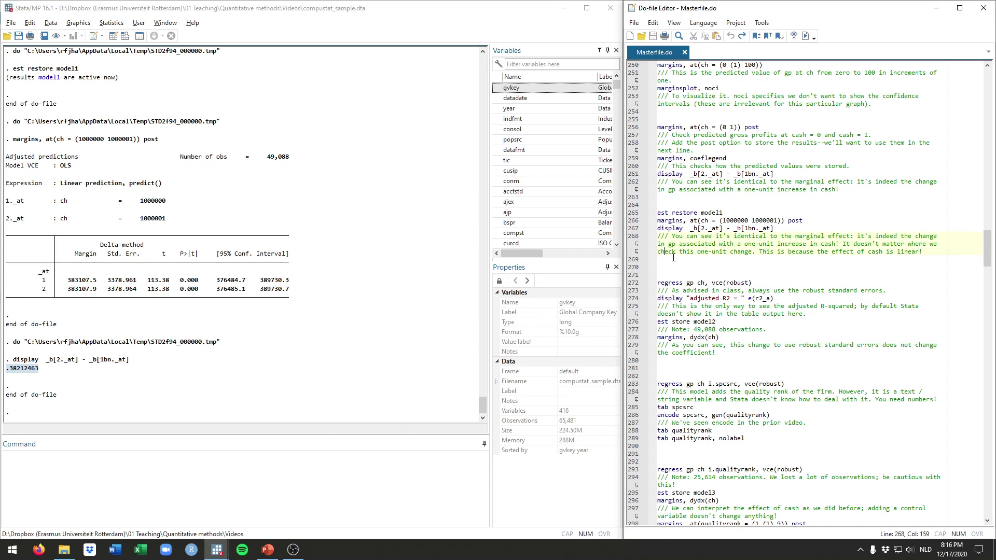
scroll(680, 259, "down", 1)
left_click(682, 250)
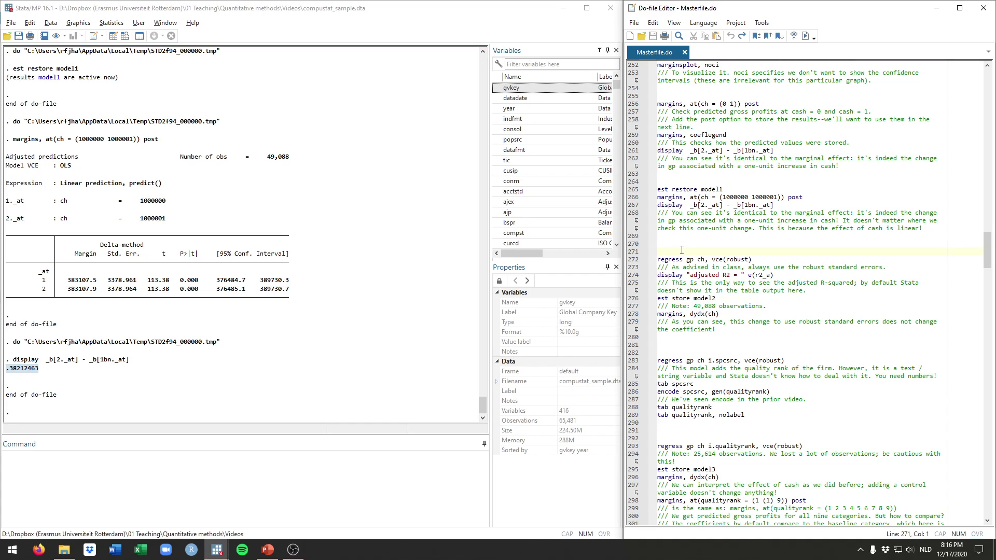
left_click(771, 258)
left_click_drag(755, 259, 645, 262)
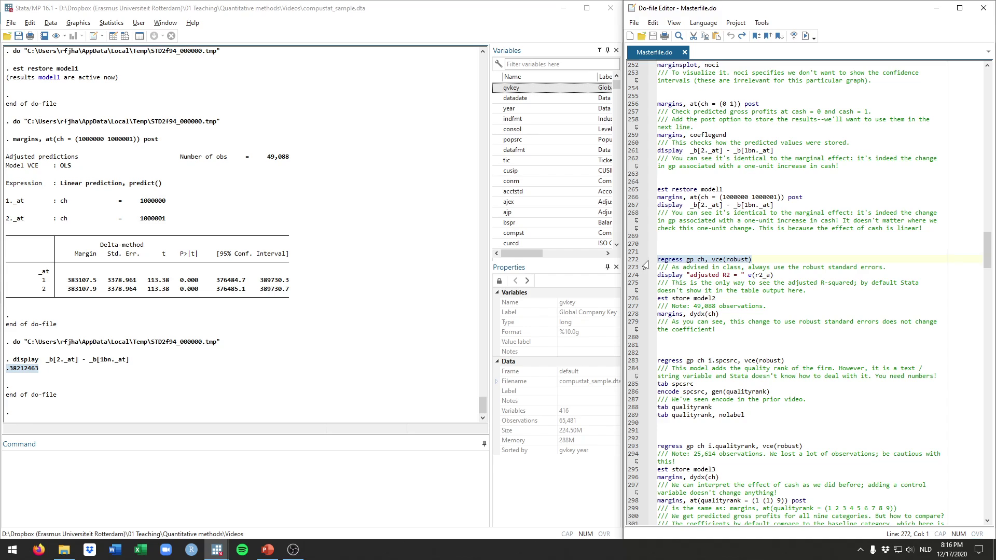
left_click(759, 258)
left_click_drag(759, 257, 657, 261)
left_click(755, 259)
Run regress gp ch, vce(robust) and check the robust Std. Err. and R-squared 0.2065
key("ctrl+d")
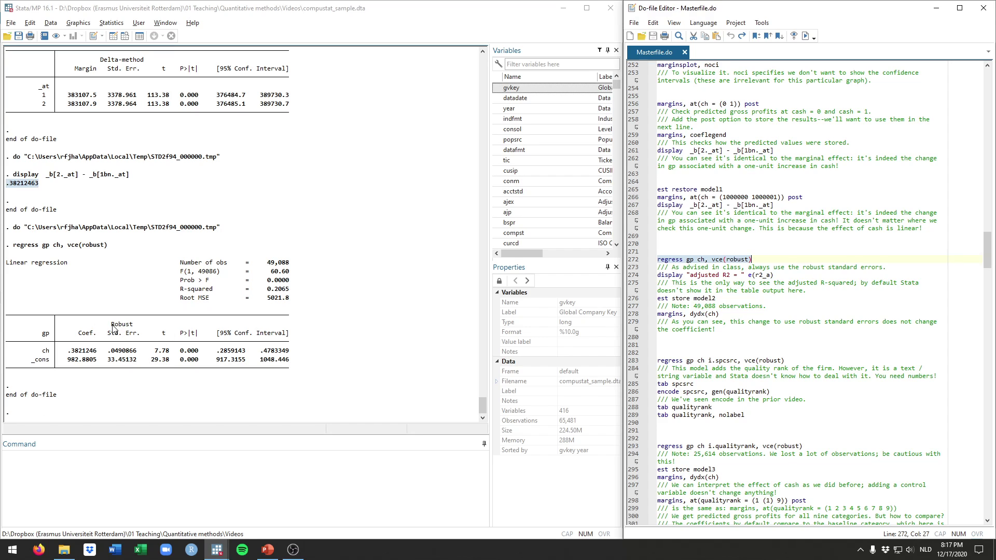
mouse_move(126, 332)
left_mouse_down()
mouse_move(140, 334)
mouse_move(108, 335)
left_mouse_up()
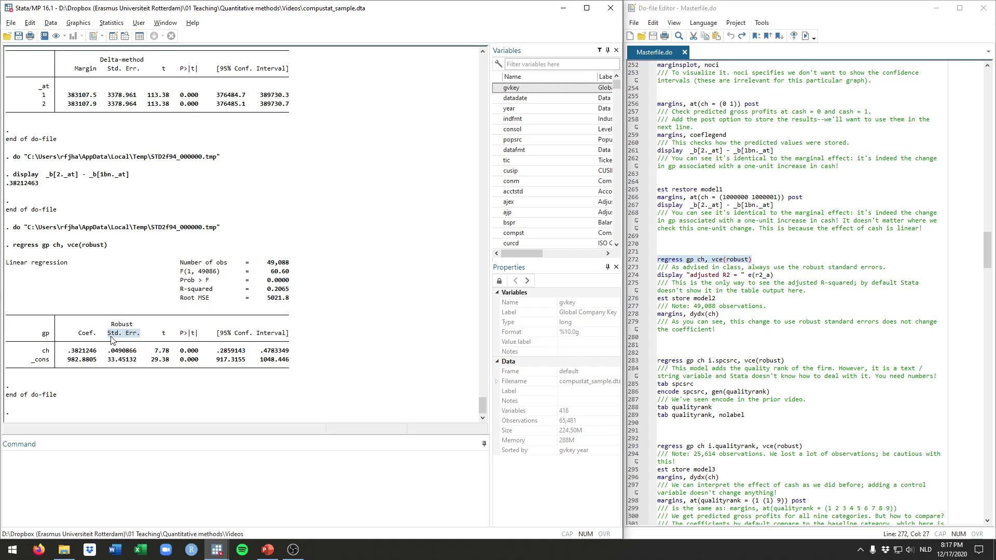
left_click(767, 258)
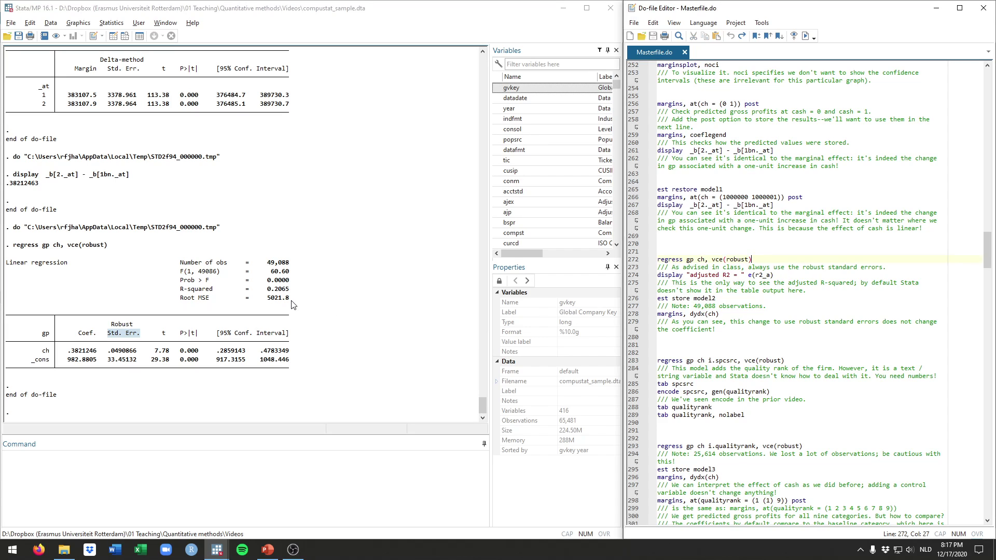
left_click_drag(289, 299, 211, 295)
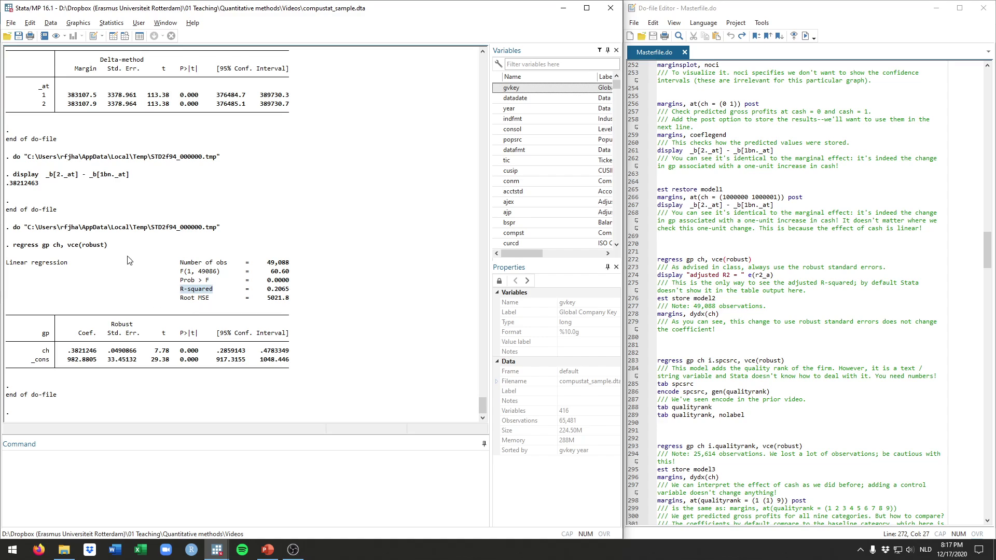
left_click_drag(177, 299, 291, 300)
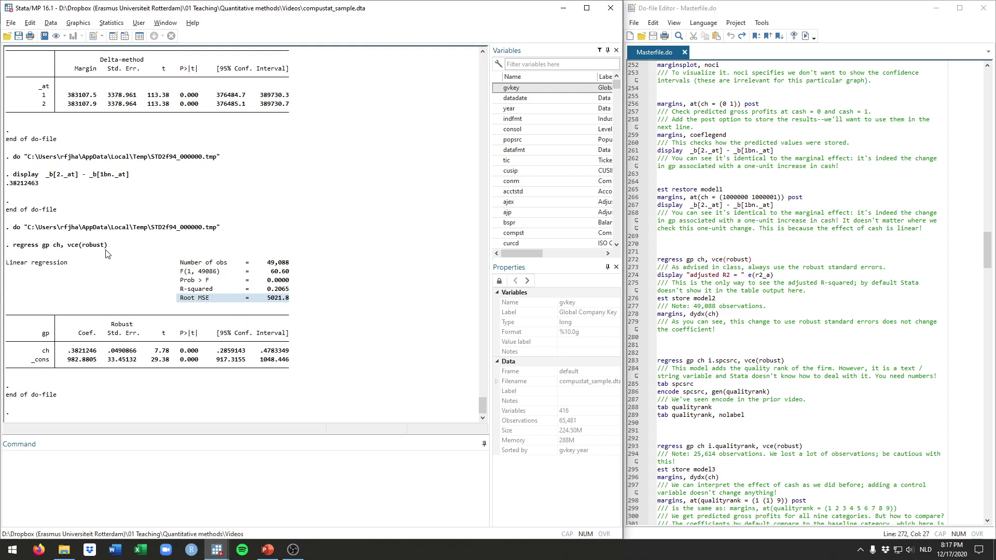
left_click_drag(108, 245, 60, 246)
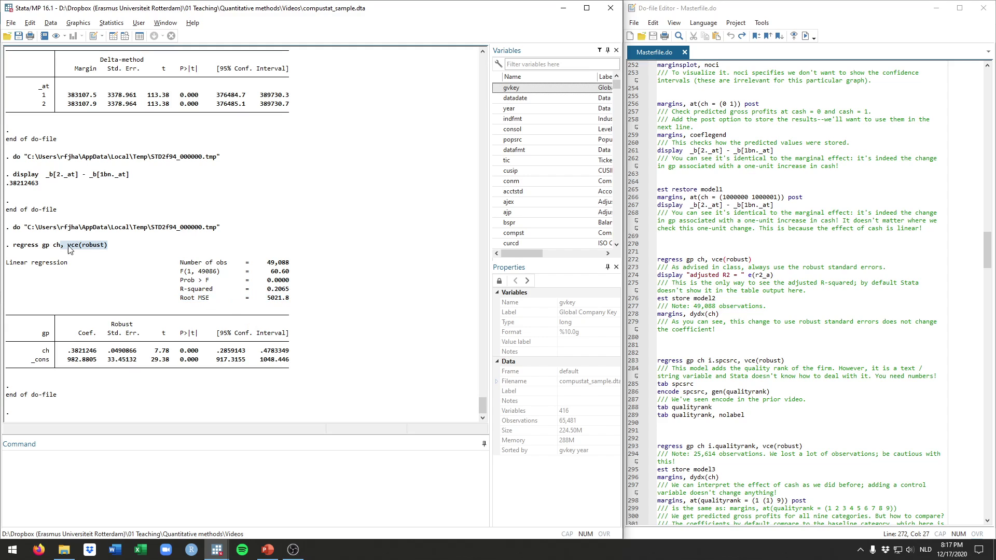
Select the line displaying the adjusted R2 from e(r2_a)
left_click(784, 276)
key("shift+Left")
key("shift+Left")
key("shift+Left")
key("shift+Left")
key("shift+Left")
key("shift+Left")
key("shift+Left")
key("shift+Left")
key("shift+Left")
key("shift+Left")
key("shift+Left")
key("shift+Left")
key("shift+Left")
key("shift+Left")
key("shift+Left")
key("shift+Left")
key("shift+Left")
key("shift+Left")
key("shift+Left")
key("shift+Left")
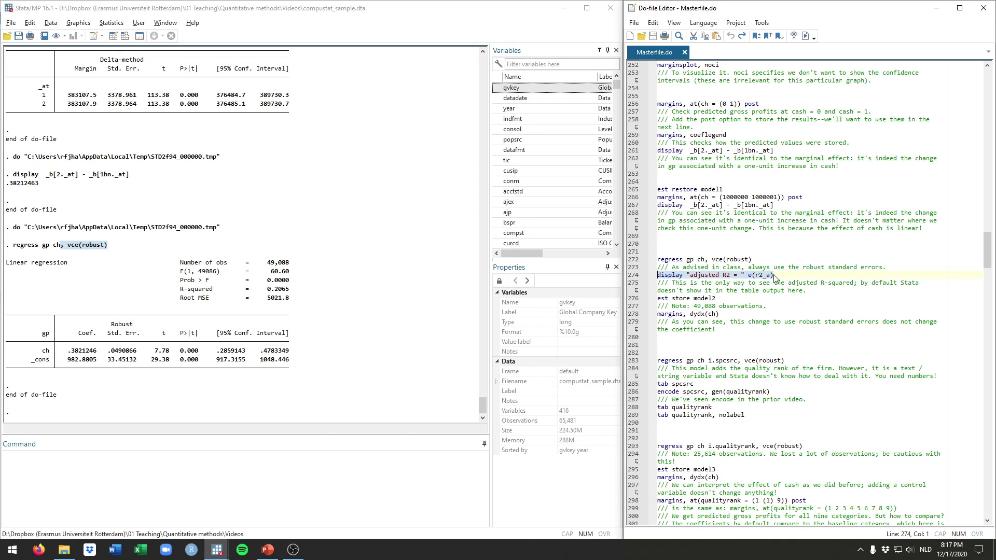
left_click_drag(659, 276, 778, 276)
Display the adjusted R-squared of the robust cash regression, .20645113
key("ctrl+d")
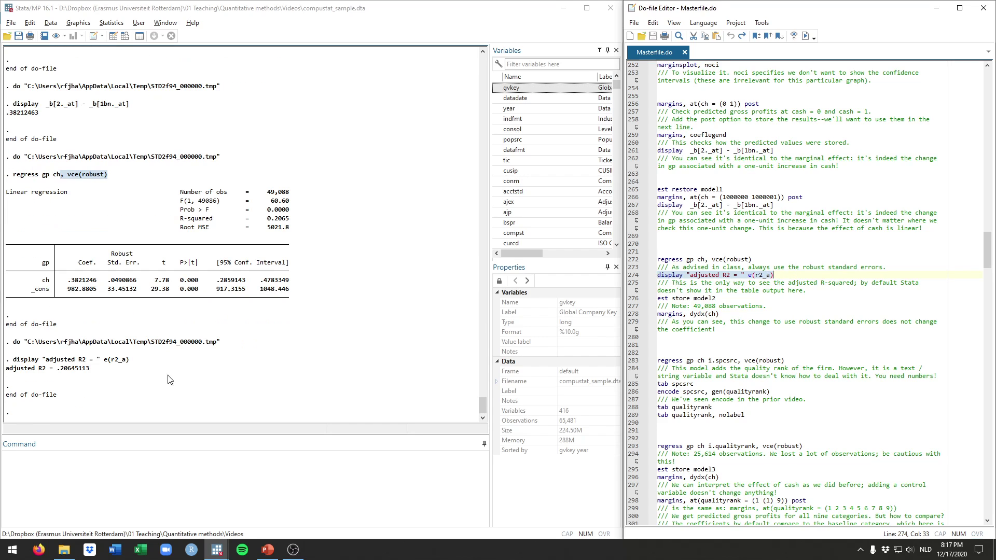
left_click(59, 376)
left_click_drag(58, 372, 88, 371)
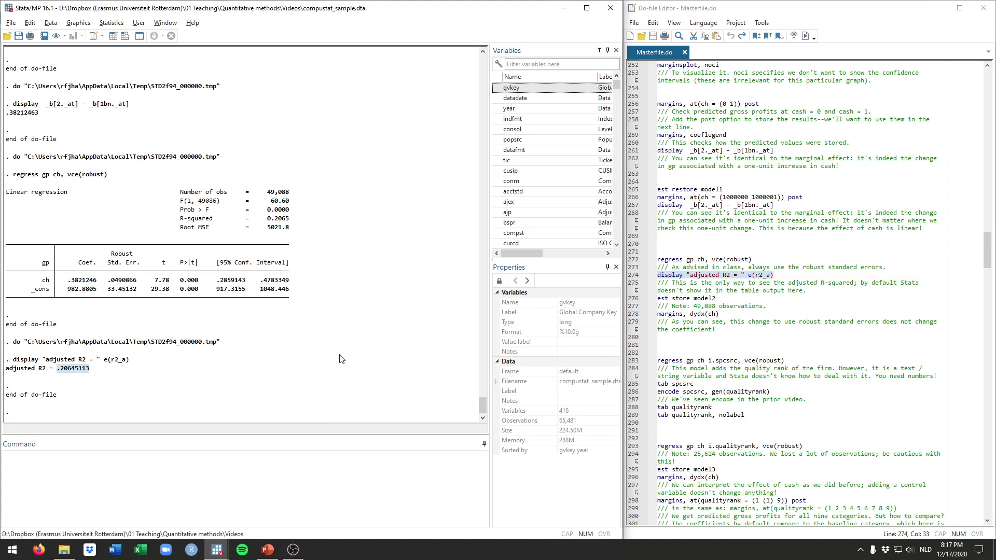
Store the robust regression results as model2 with est store
left_click(728, 298)
left_click_drag(775, 277, 647, 275)
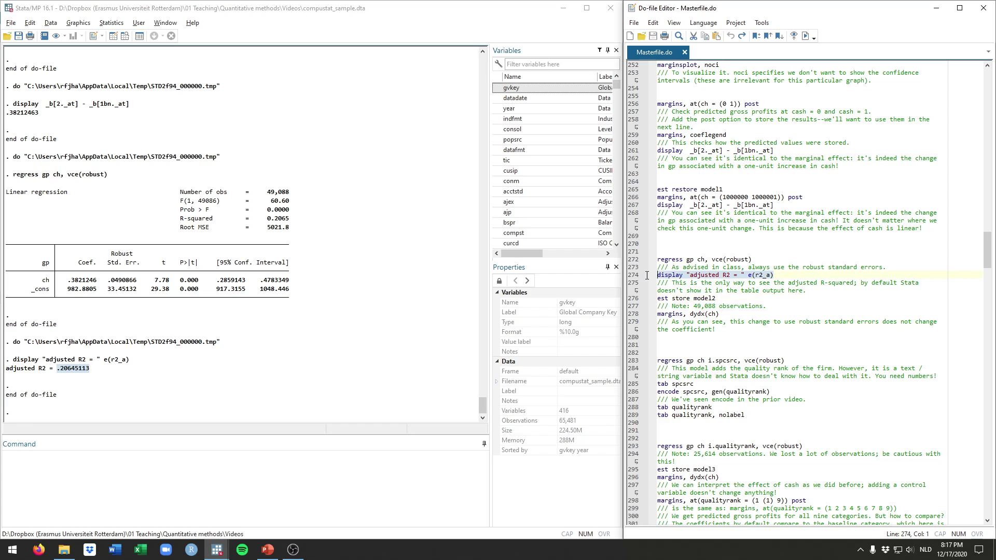
left_click_drag(728, 298, 646, 303)
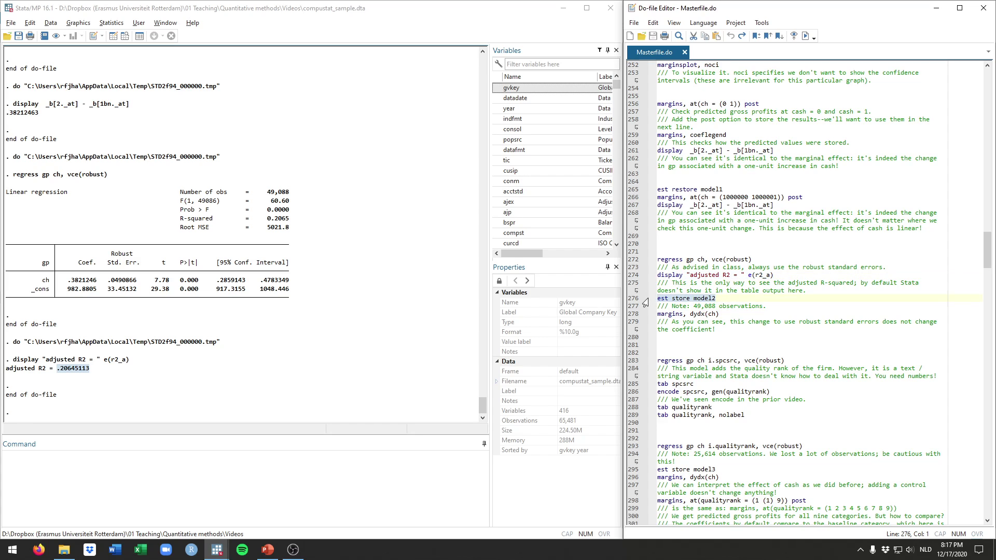
key("ctrl+d")
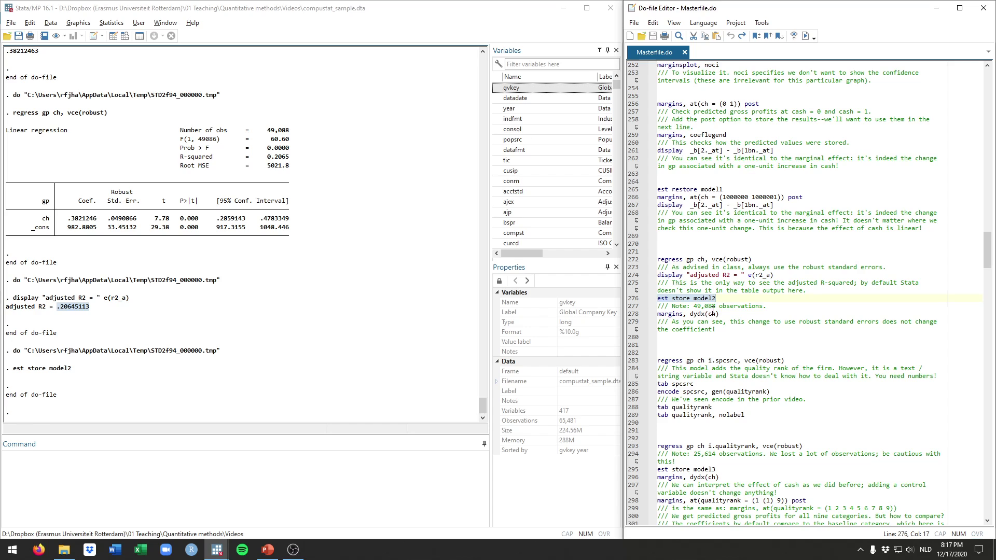
left_click(717, 298)
double_click(717, 299)
left_click(728, 299)
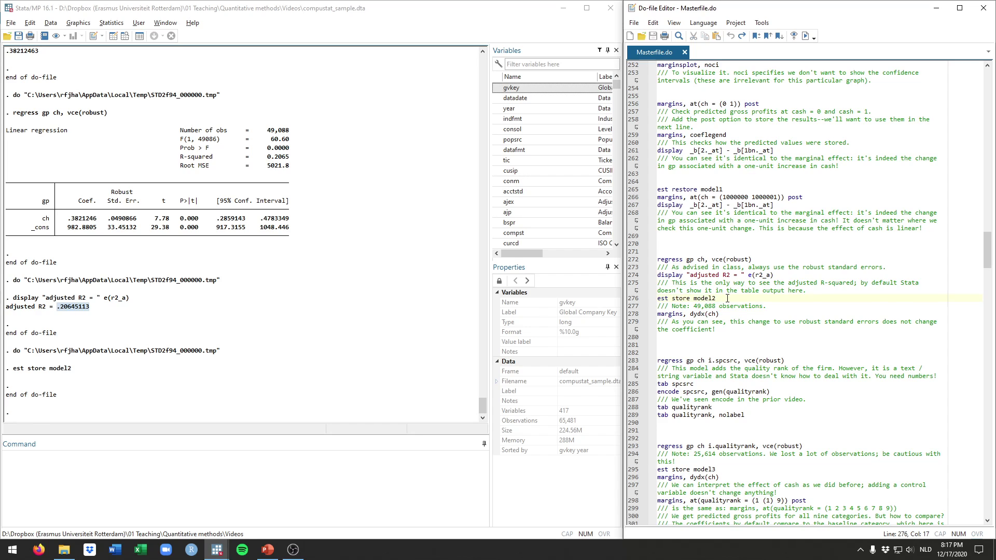
Run margins, dydx(ch) for cash's average marginal effect on the 49,088 observations
scroll(728, 298, "down", 1)
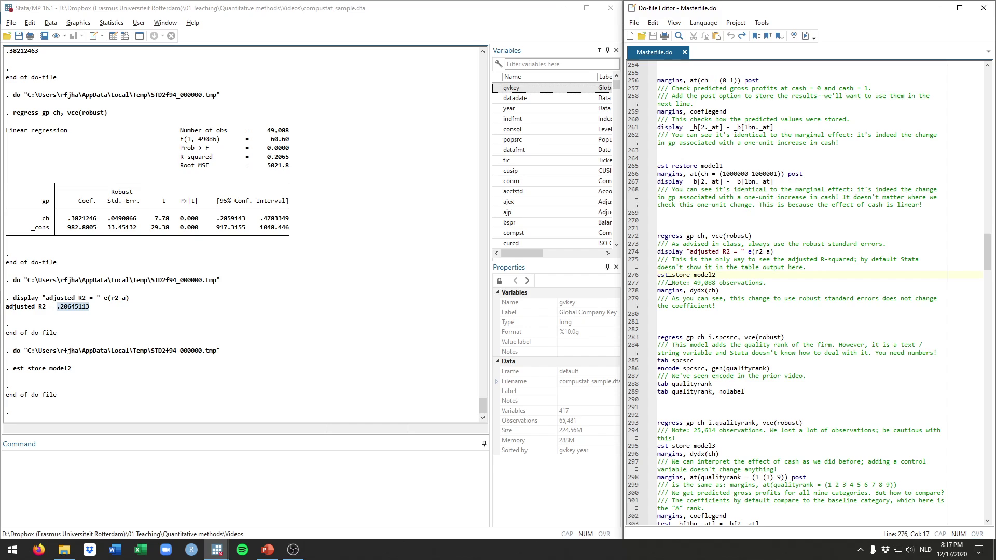
left_click_drag(695, 283, 716, 284)
left_click_drag(289, 132, 191, 142)
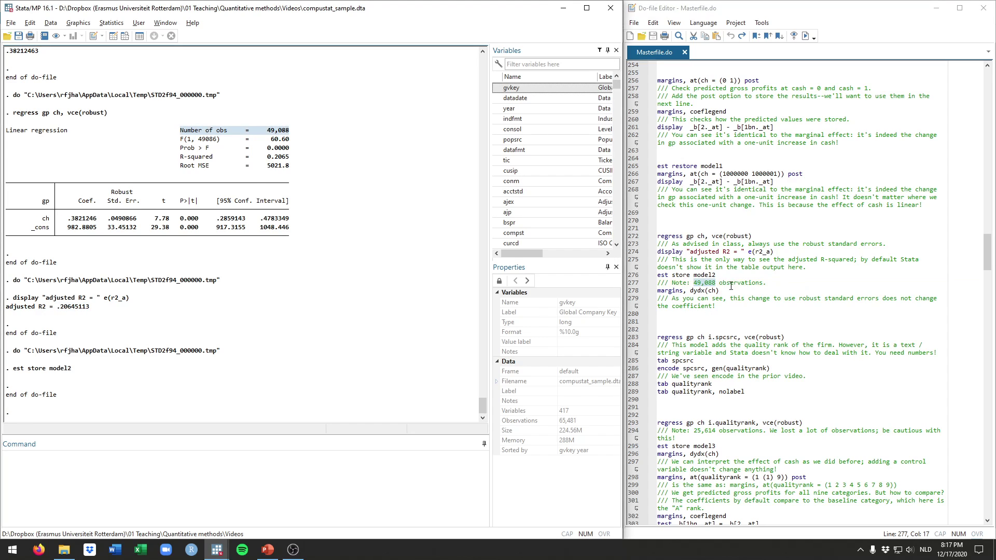
left_click_drag(721, 291, 657, 292)
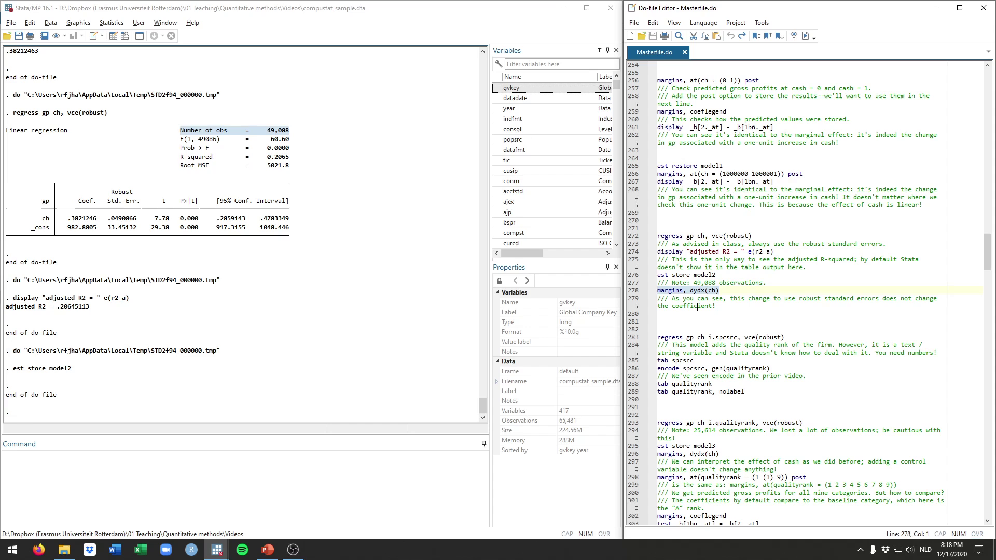
key("ctrl+d")
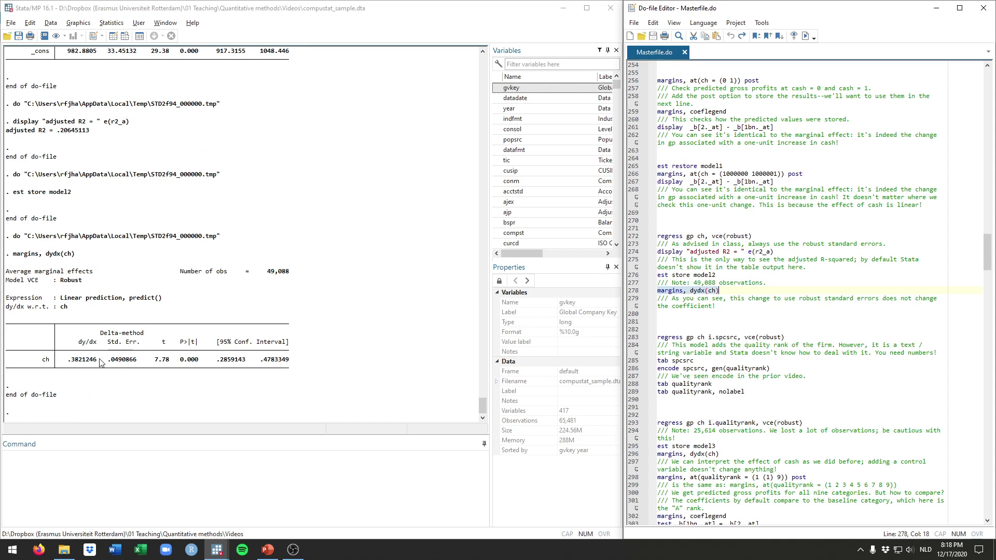
left_click_drag(68, 360, 97, 359)
scroll(115, 261, "up", 2)
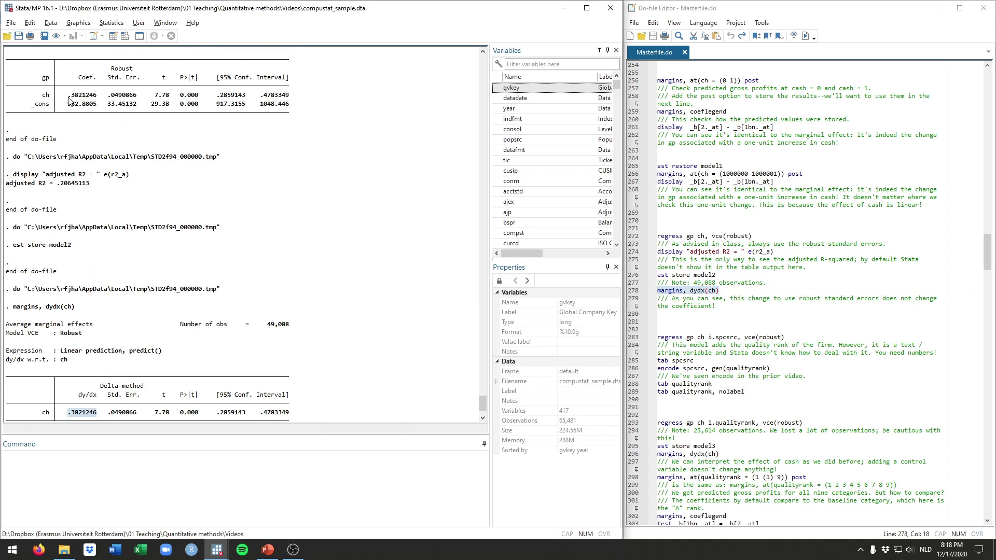
left_click_drag(68, 96, 97, 96)
scroll(69, 342, "down", 2)
left_click_drag(68, 360, 97, 359)
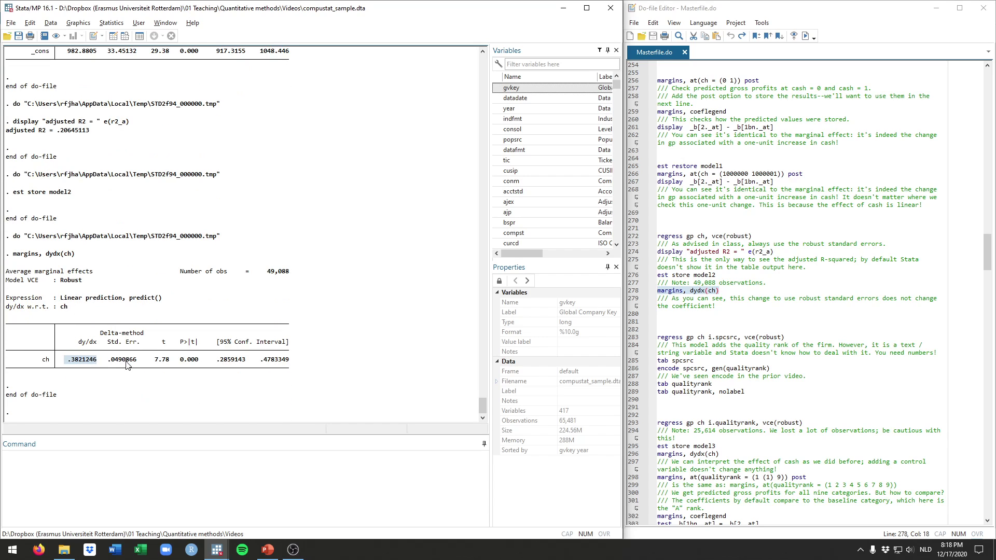
left_click(746, 287)
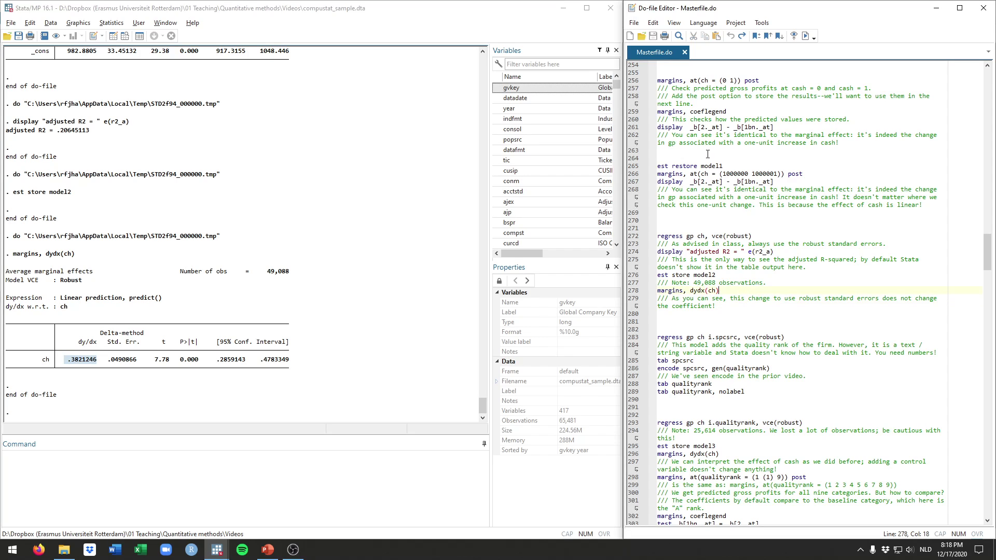
left_click_drag(752, 237, 701, 237)
left_click(675, 315)
scroll(679, 321, "down", 7)
scroll(678, 321, "down", 2)
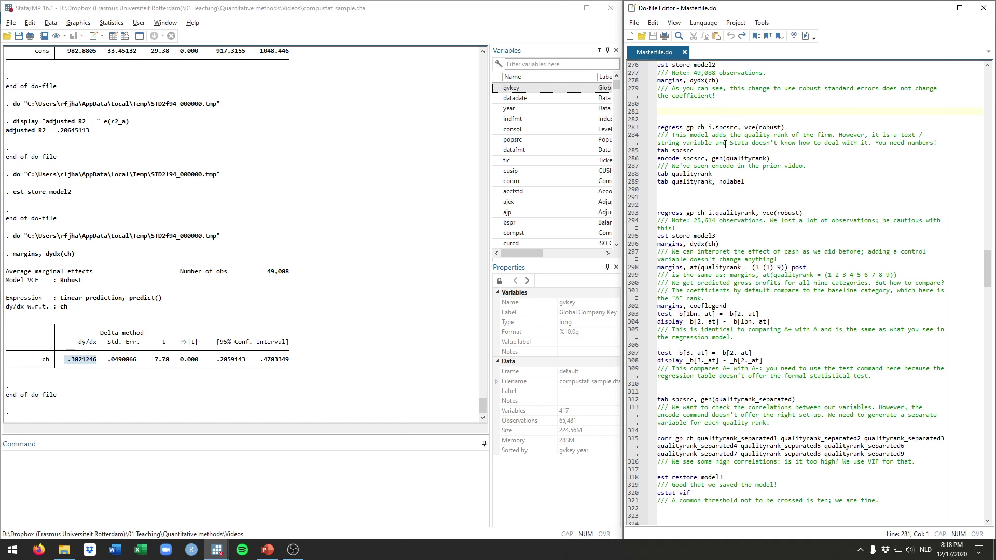
scroll(725, 145, "up", 3)
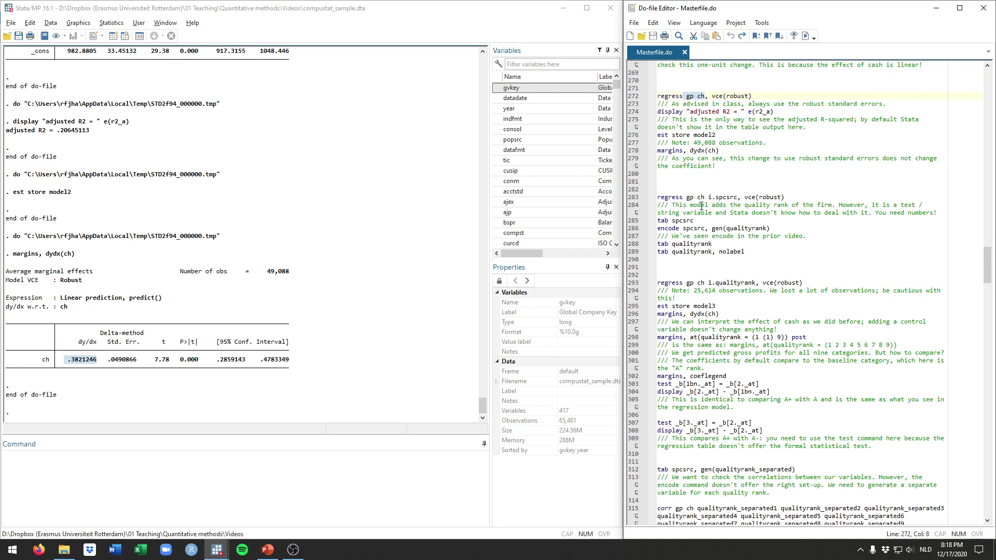
scroll(688, 245, "down", 1)
left_click(689, 245)
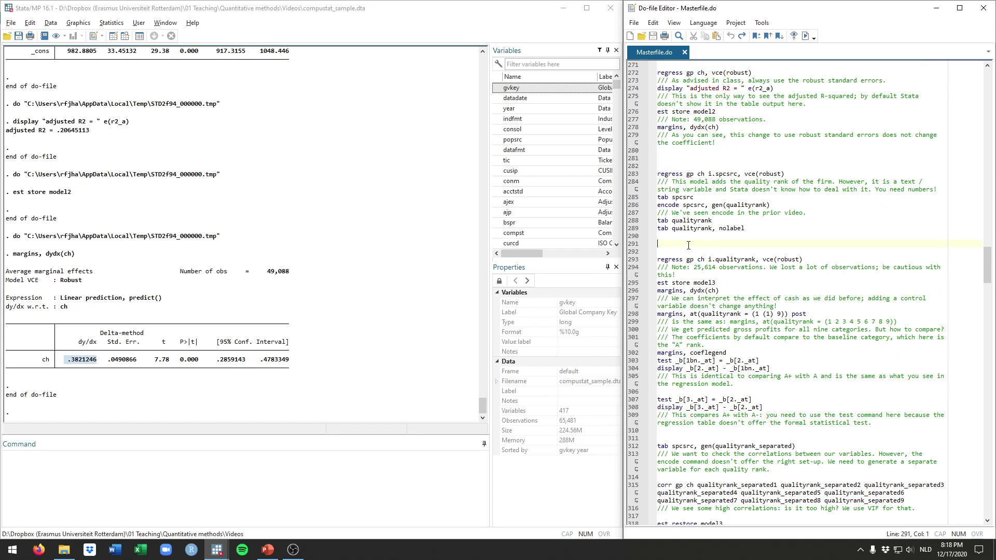
double_click(730, 173)
Run regress gp ch i.spcsrc on line 283, which fails because spcsrc is a string
key("Home")
key("shift+End")
key("ctrl+d")
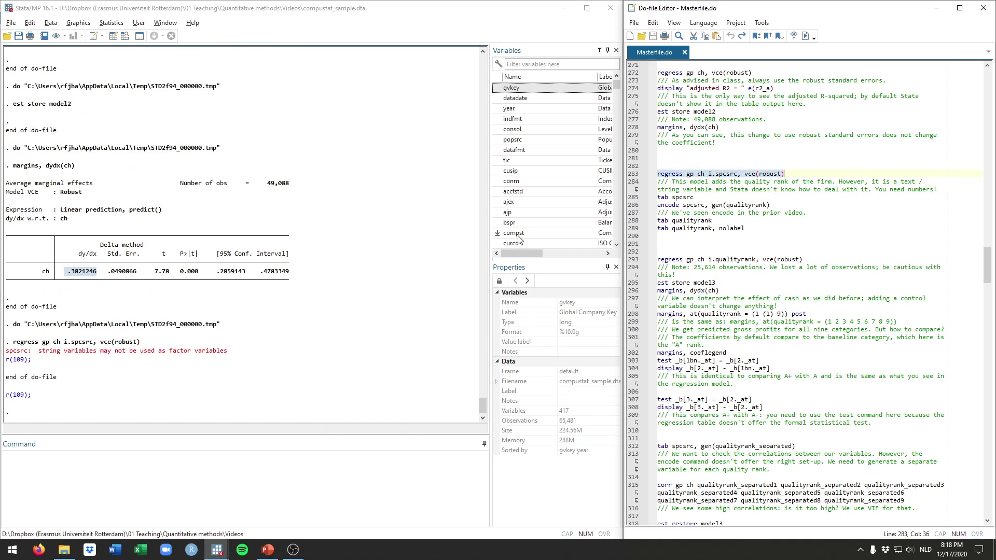
left_click(808, 219)
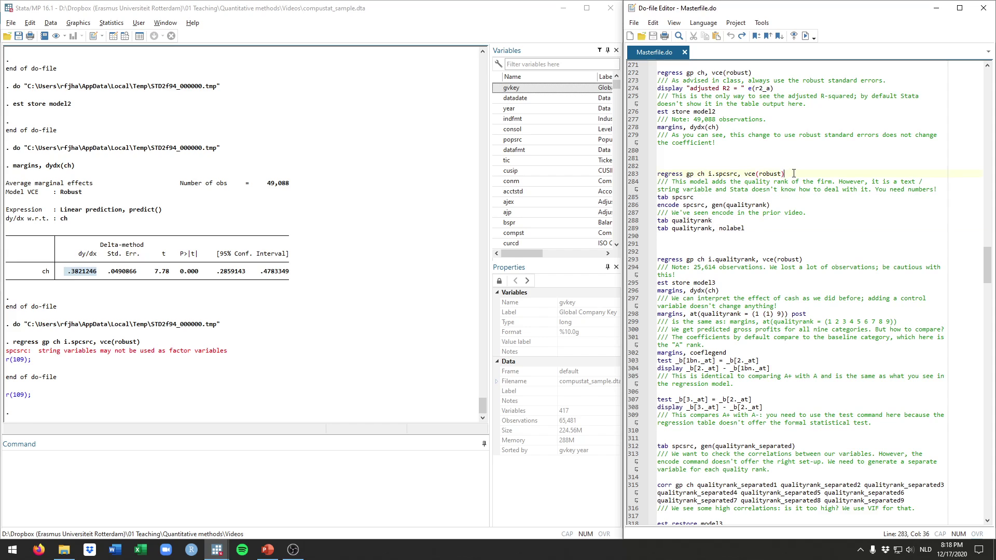
Tabulate spcsrc, showing 26,162 firms across ratings A to LIQ
left_click(260, 463)
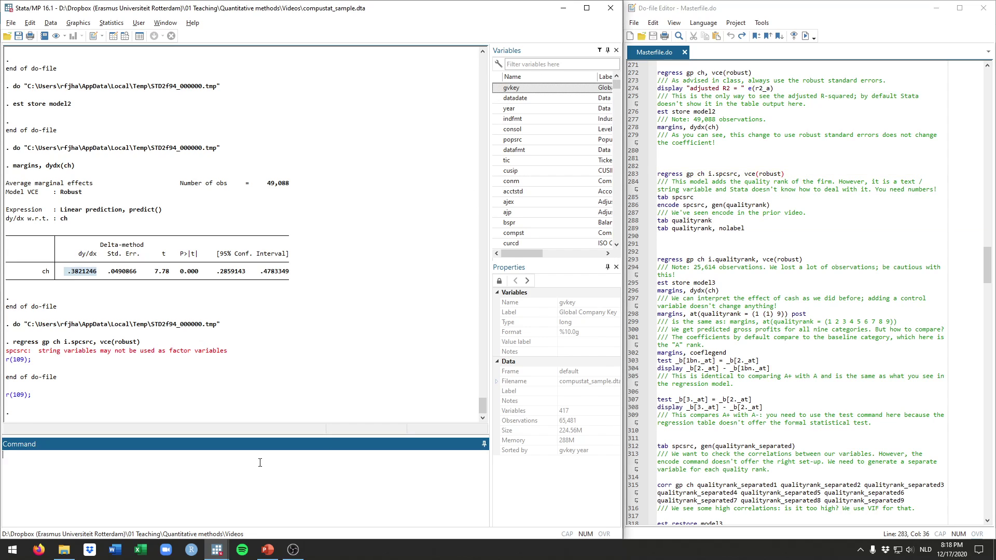
left_click_drag(722, 198, 648, 200)
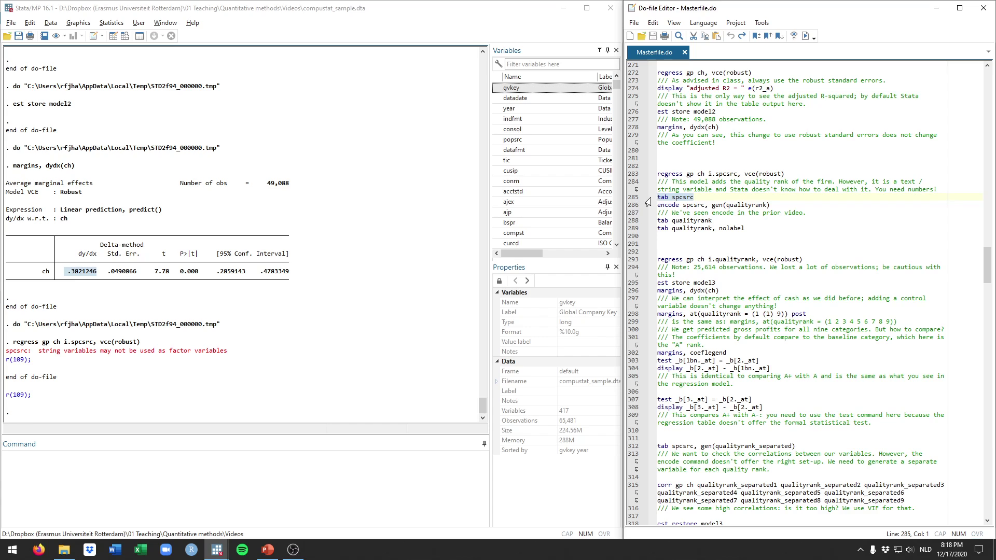
key("ctrl+d")
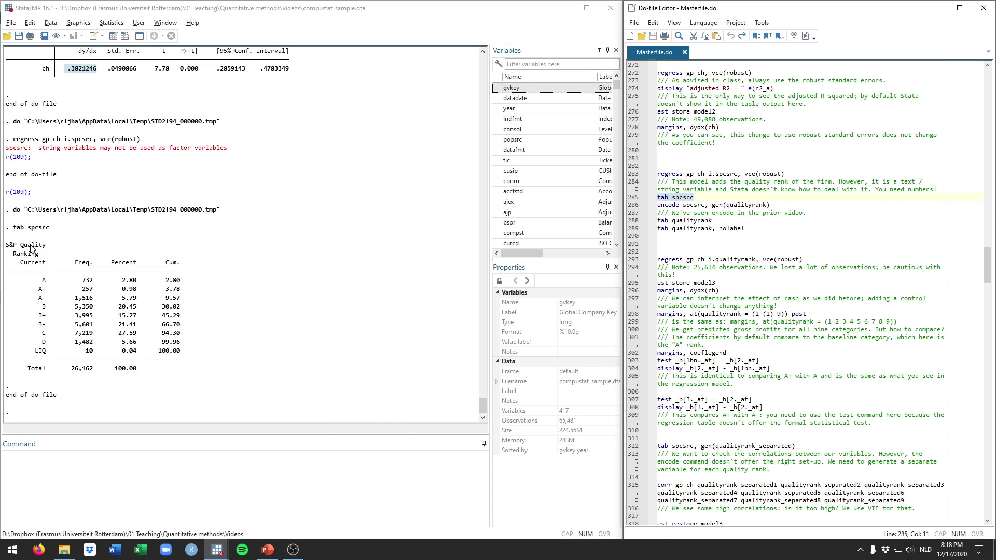
left_click(707, 194)
Rerun the quality-rank regression to show the r(109) string-variable error again
triple_click(796, 175)
key("ctrl+d")
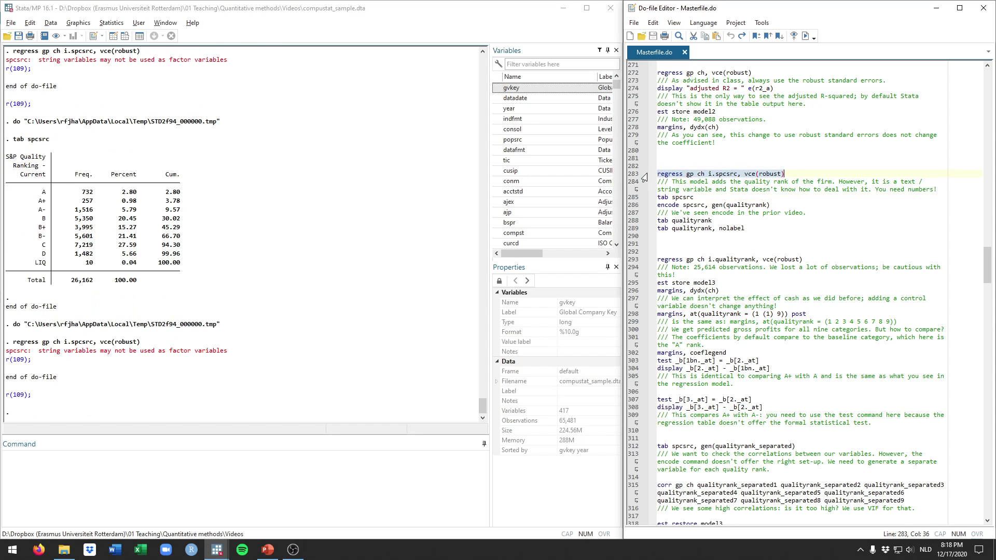
left_click_drag(38, 352, 82, 353)
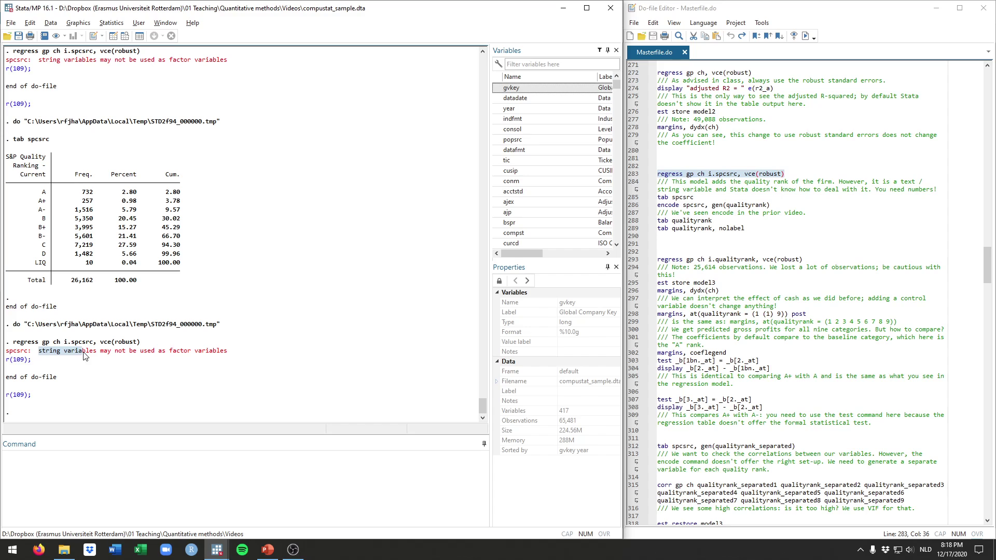
left_click(780, 205)
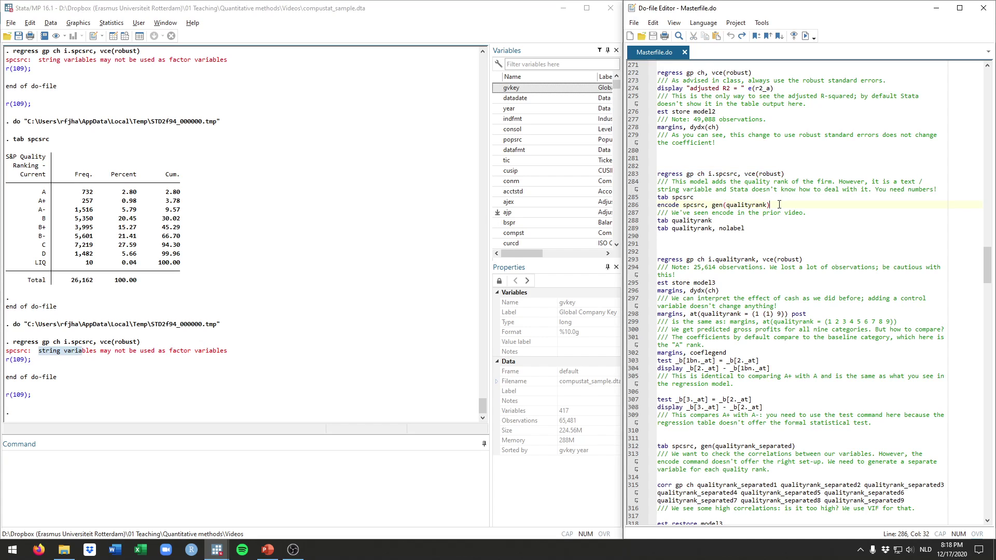
left_click_drag(779, 204, 651, 208)
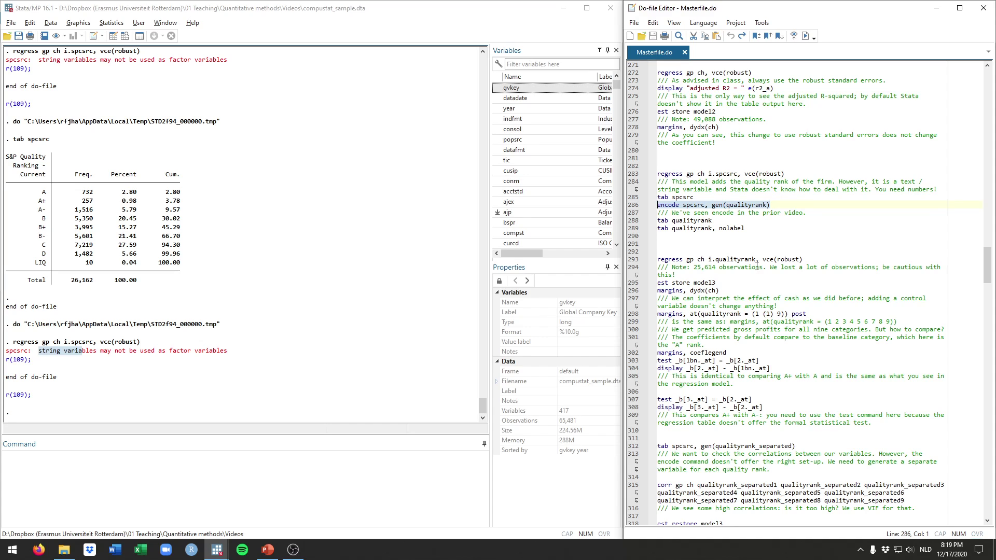
key("ctrl+d")
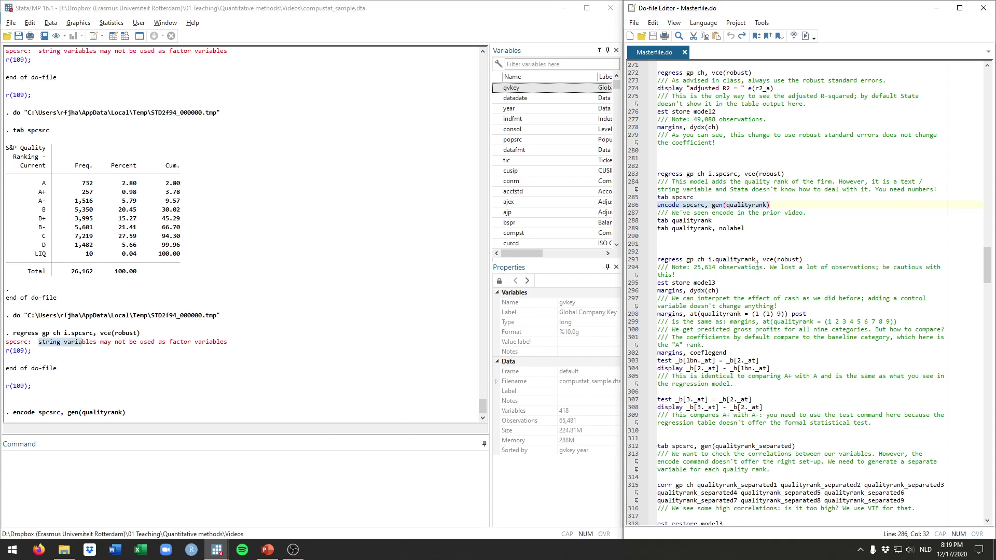
double_click(746, 203)
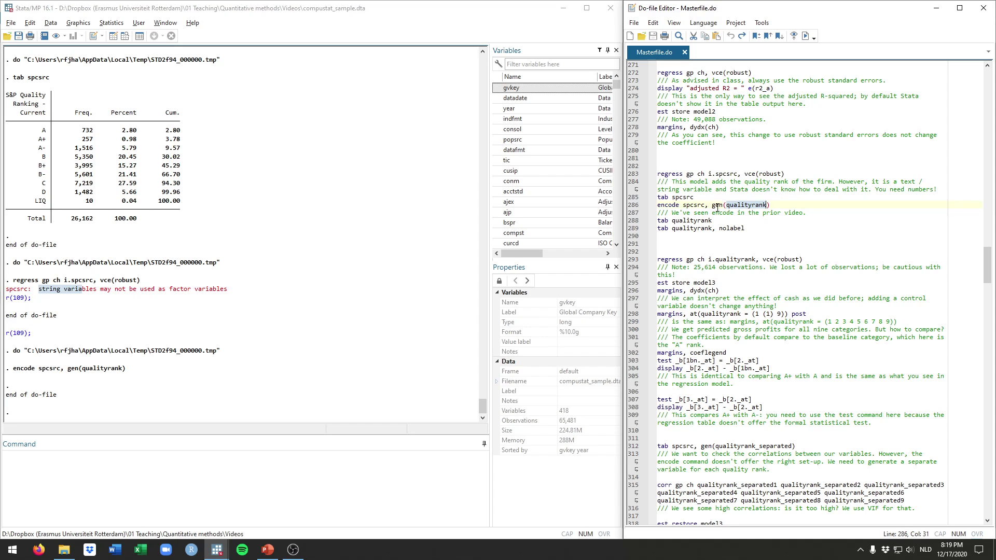
left_click_drag(720, 220, 644, 225)
key("ctrl+d")
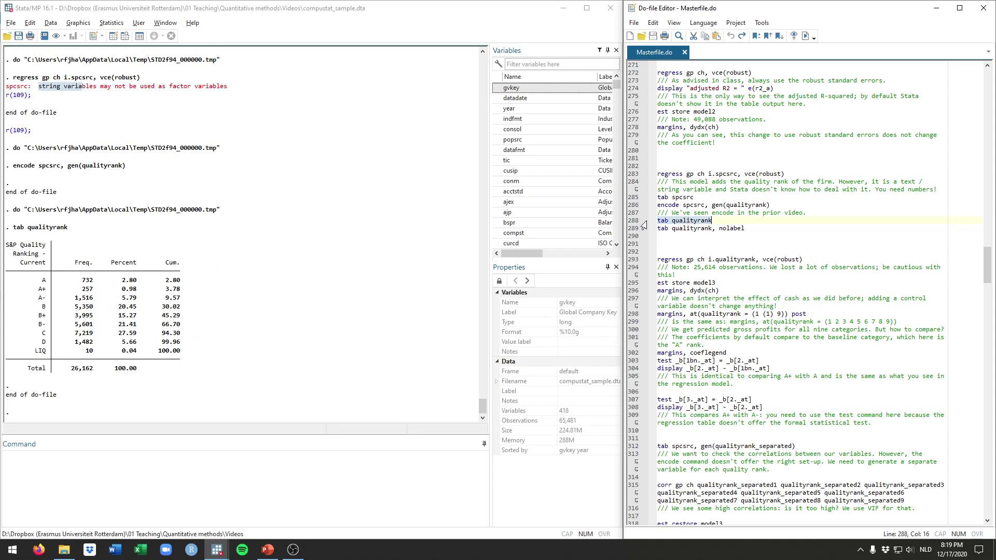
left_click_drag(38, 287, 49, 293)
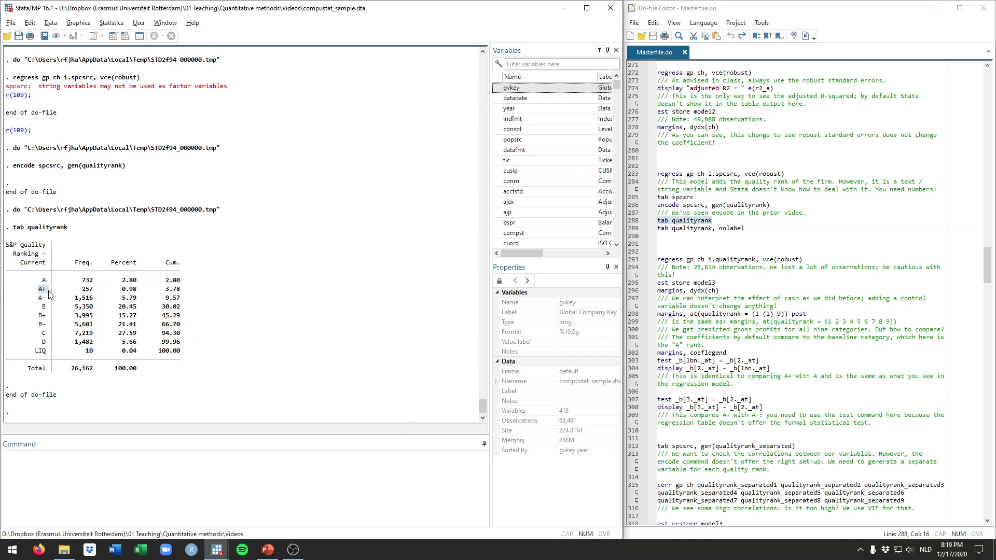
left_click_drag(747, 228, 655, 229)
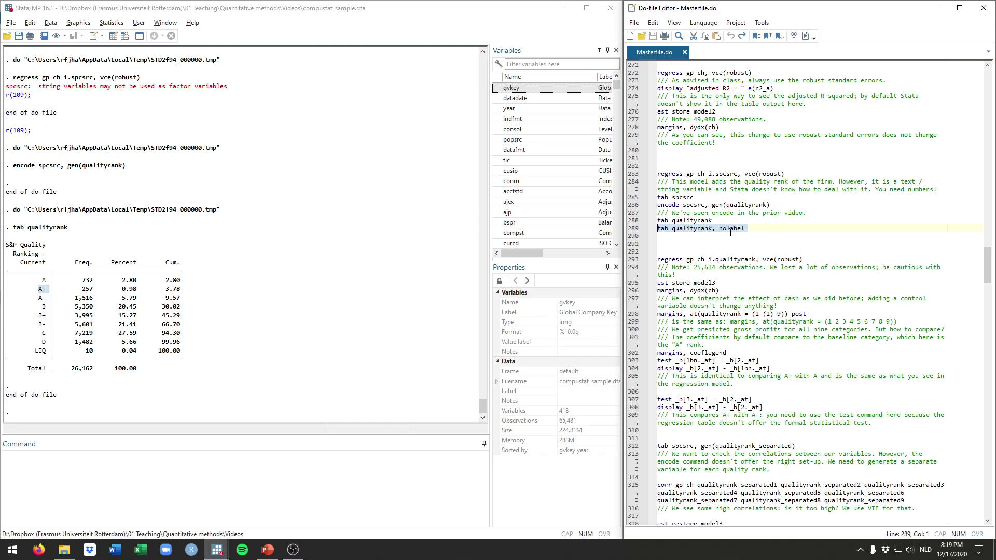
key("ctrl+d")
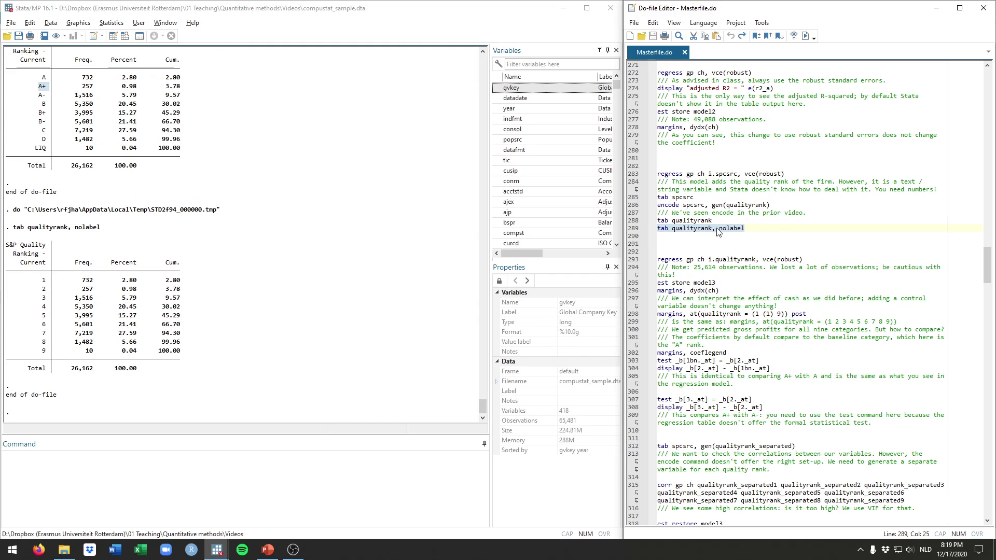
left_click(746, 229)
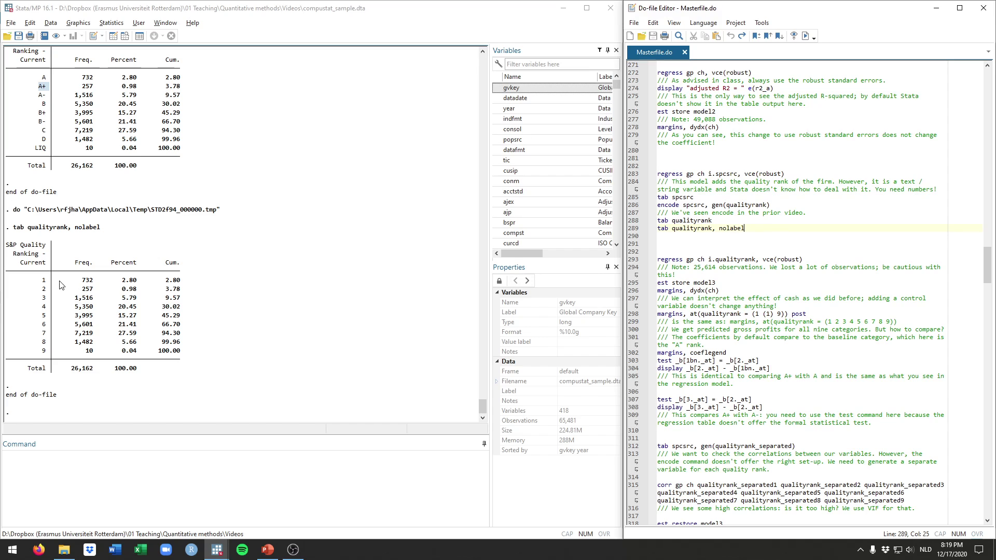
left_click(46, 283)
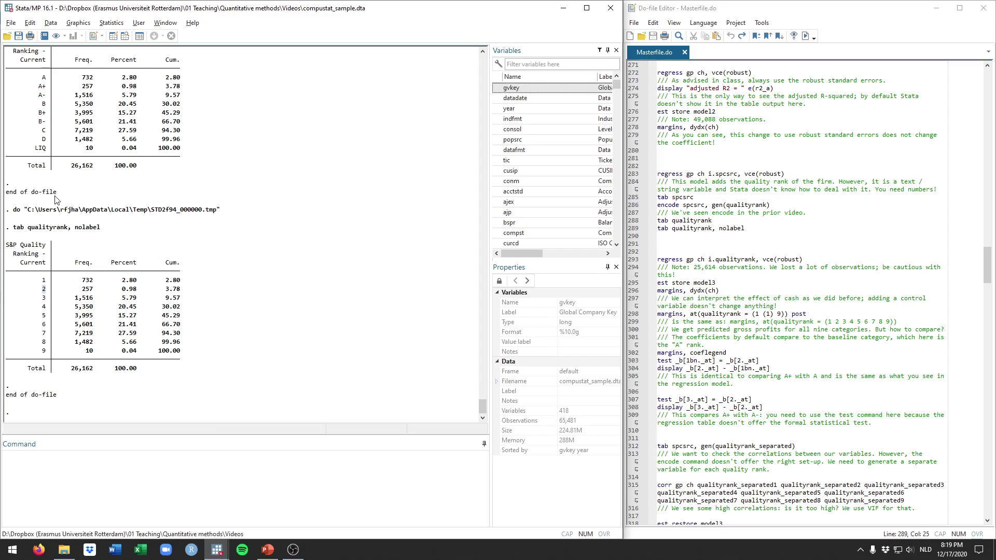
double_click(42, 86)
double_click(42, 95)
left_click(725, 242)
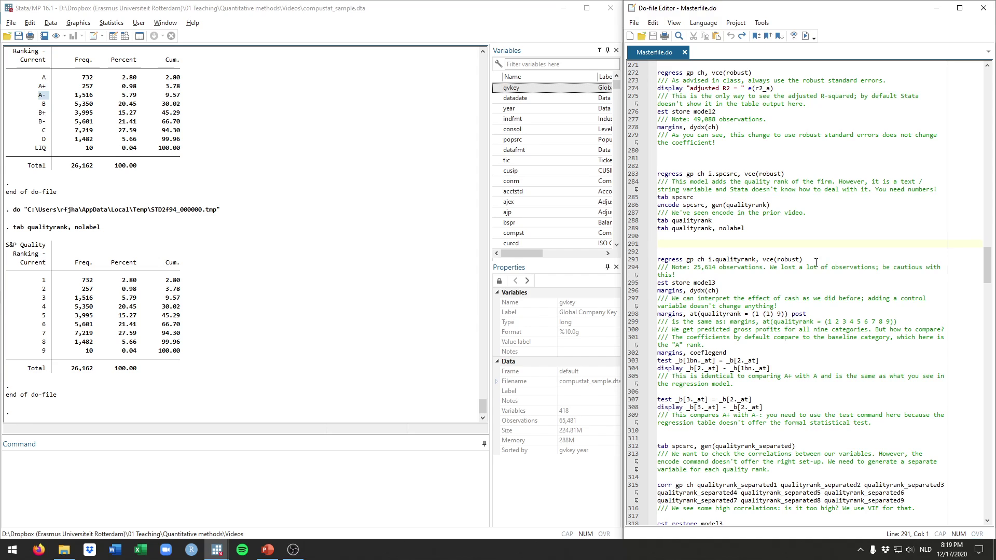
Review the terms gp, ch and i.qualityrank in the line 293 regression command
left_click_drag(805, 258, 666, 256)
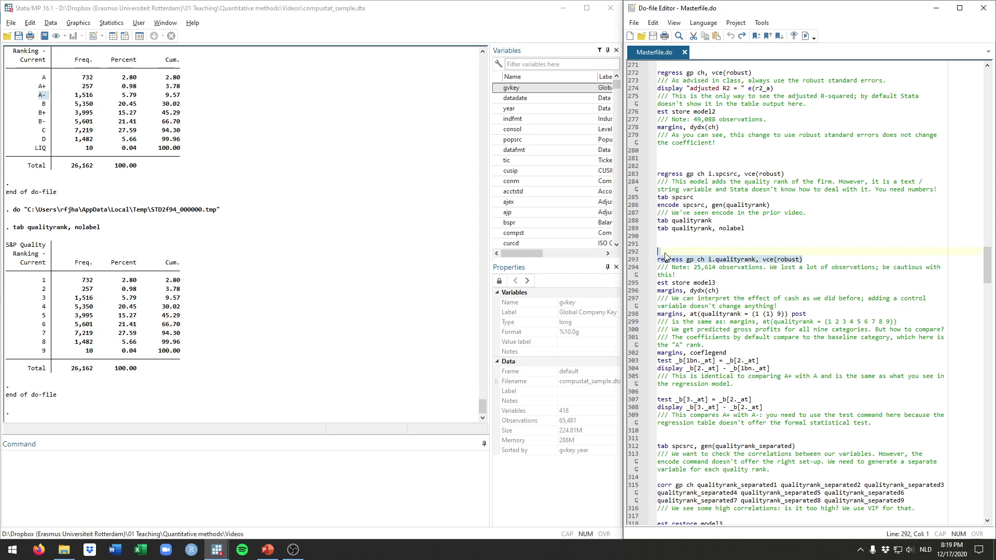
left_click(668, 259)
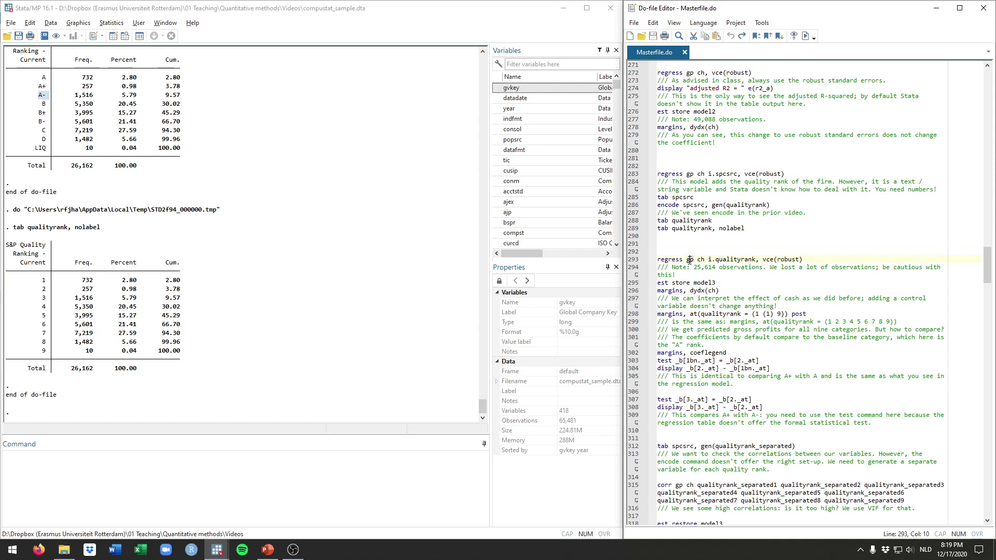
double_click(687, 260)
double_click(701, 260)
left_click_drag(756, 260, 716, 260)
double_click(728, 261)
left_click(46, 82)
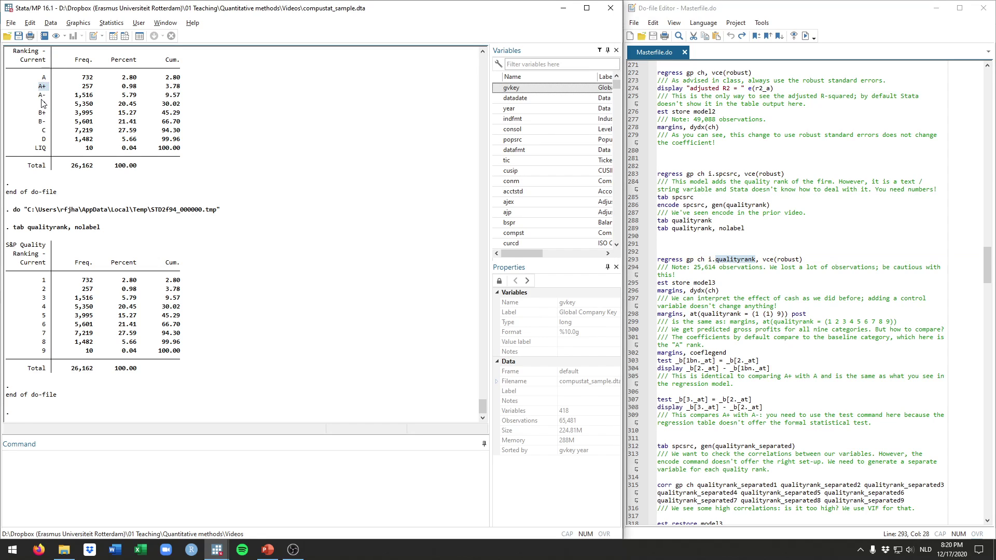
left_click_drag(38, 95, 47, 95)
left_click(715, 259)
left_click_drag(716, 260, 709, 260)
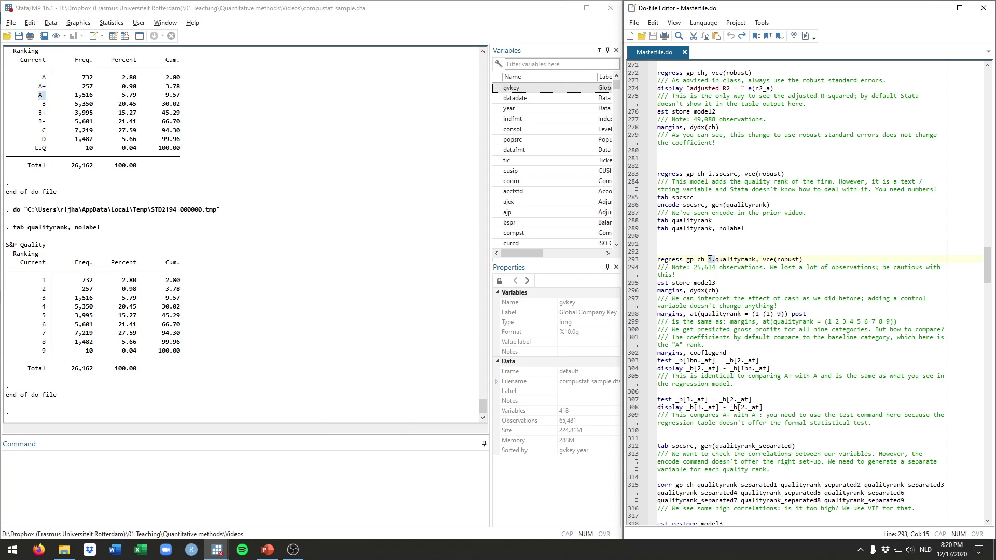
Run regress gp ch i.qualityrank, vce(robust) and inspect the rank coefficients
left_click_drag(803, 259, 657, 259)
key("ctrl+d")
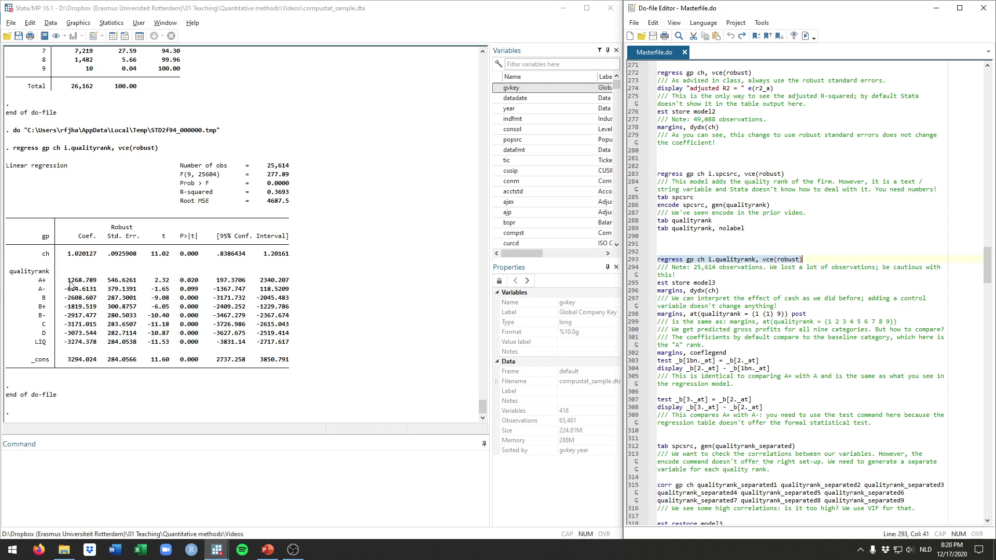
left_click_drag(66, 285, 98, 283)
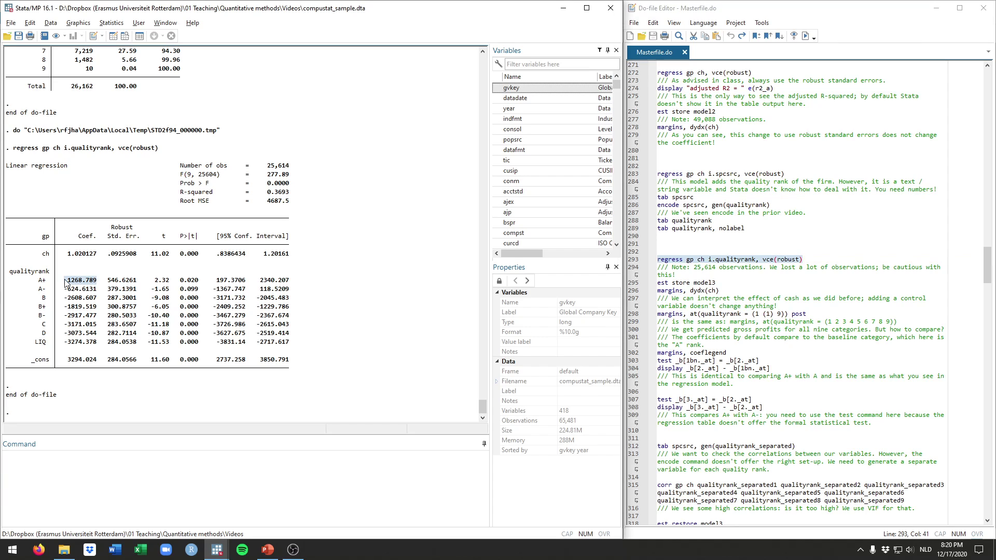
left_click(43, 284)
mouse_move(69, 285)
left_mouse_down()
mouse_move(94, 284)
mouse_move(38, 290)
mouse_move(83, 291)
left_mouse_up()
left_click(79, 273)
Compare the new 25,614-observation sample with the earlier 49,088 observations
left_click(741, 268)
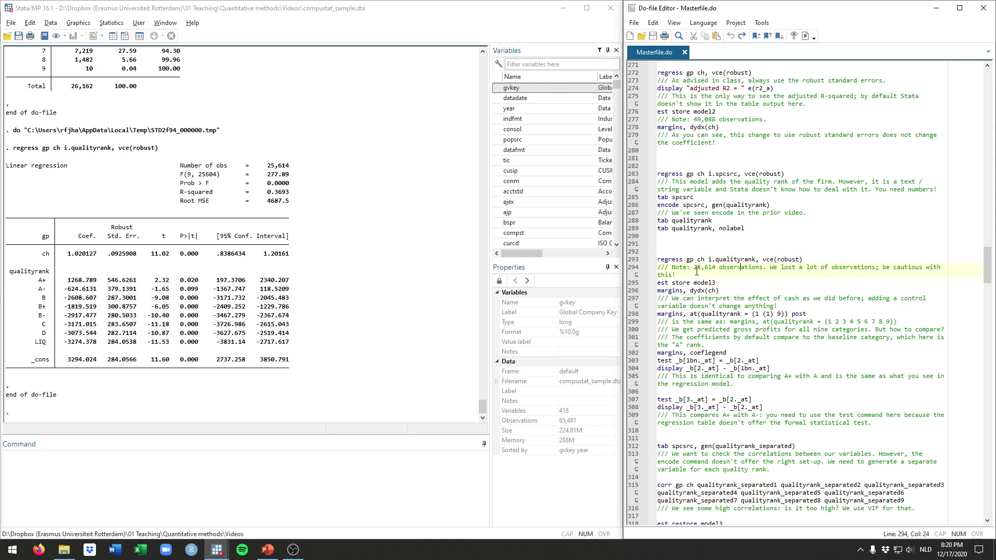
left_click_drag(292, 167, 184, 169)
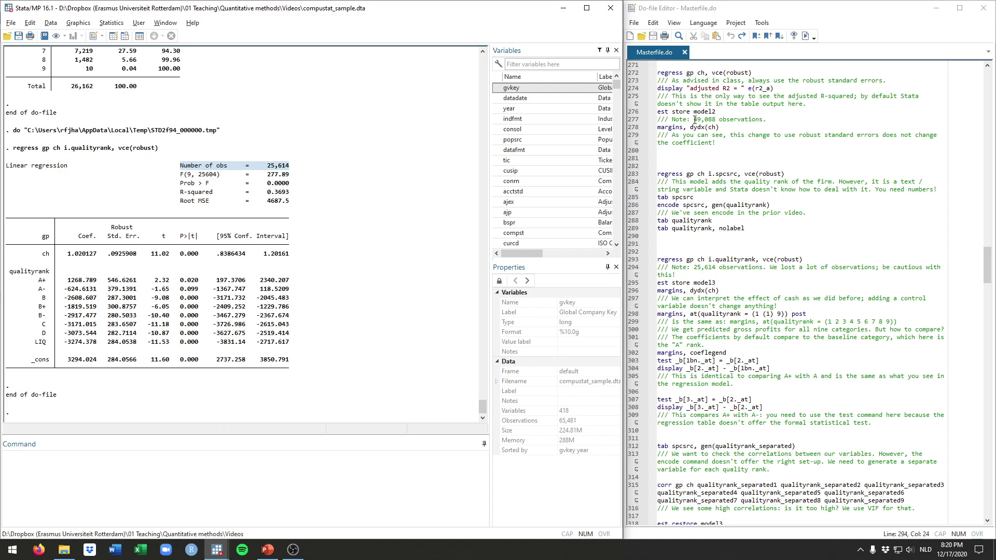
left_click_drag(694, 120, 716, 120)
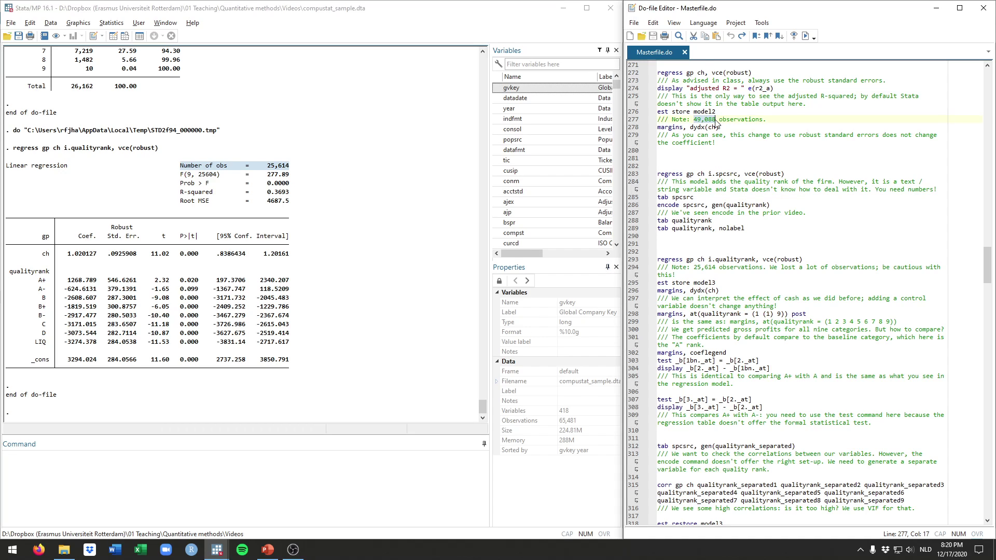
left_click_drag(294, 167, 268, 168)
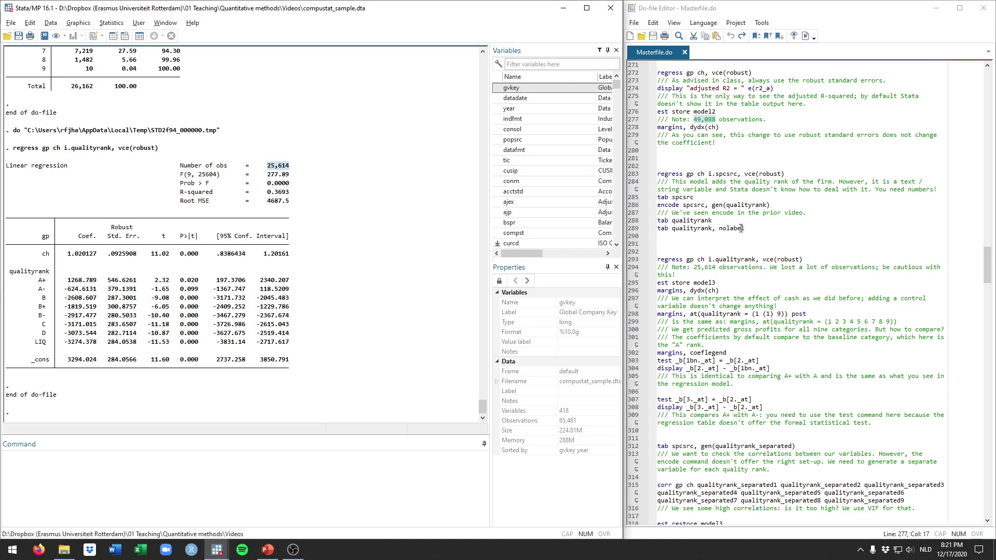
left_click(753, 245)
scroll(771, 248, "down", 1)
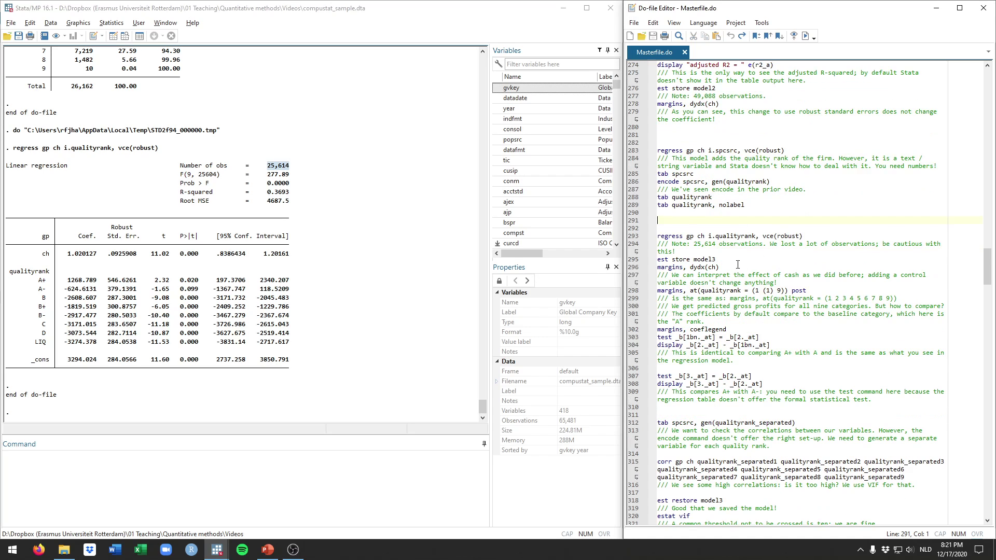
Store the quality-rank regression as model3 and note the ch coefficient 1.020127
left_click_drag(714, 260, 644, 266)
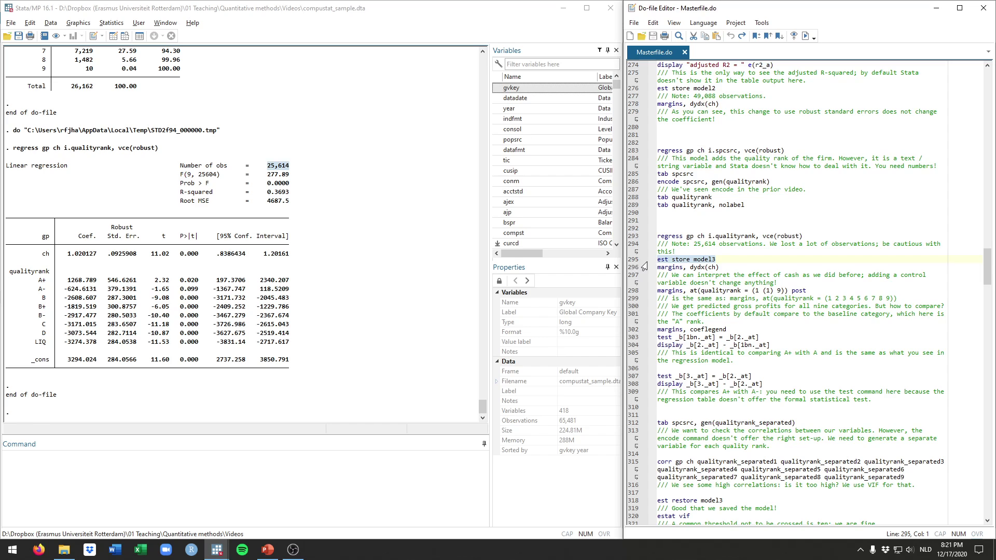
key("ctrl+d")
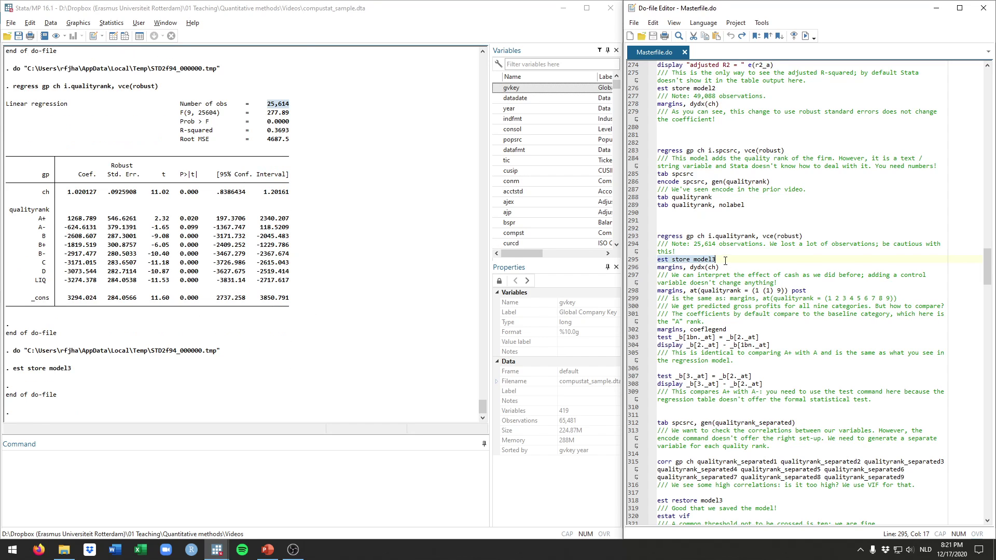
left_click_drag(720, 268, 648, 270)
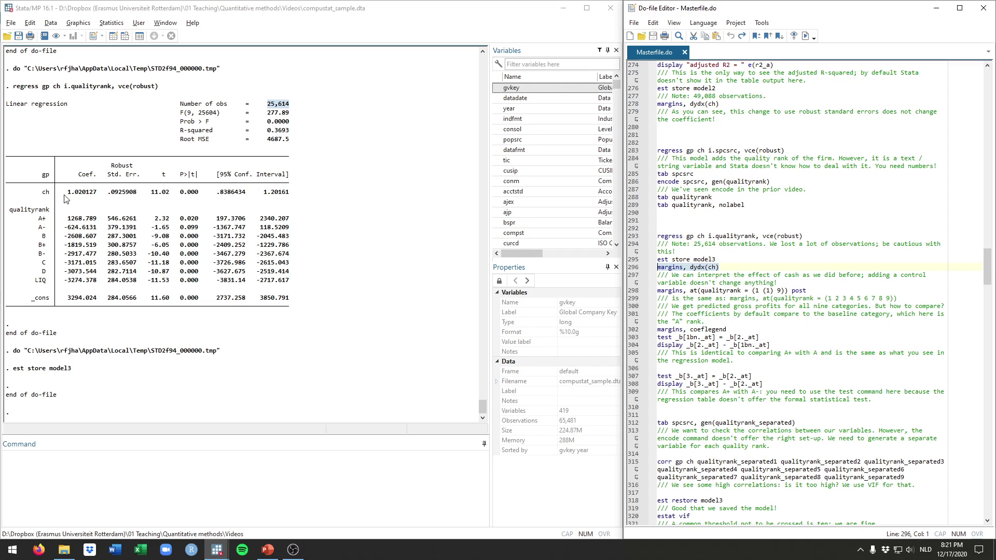
left_click_drag(66, 193, 84, 196)
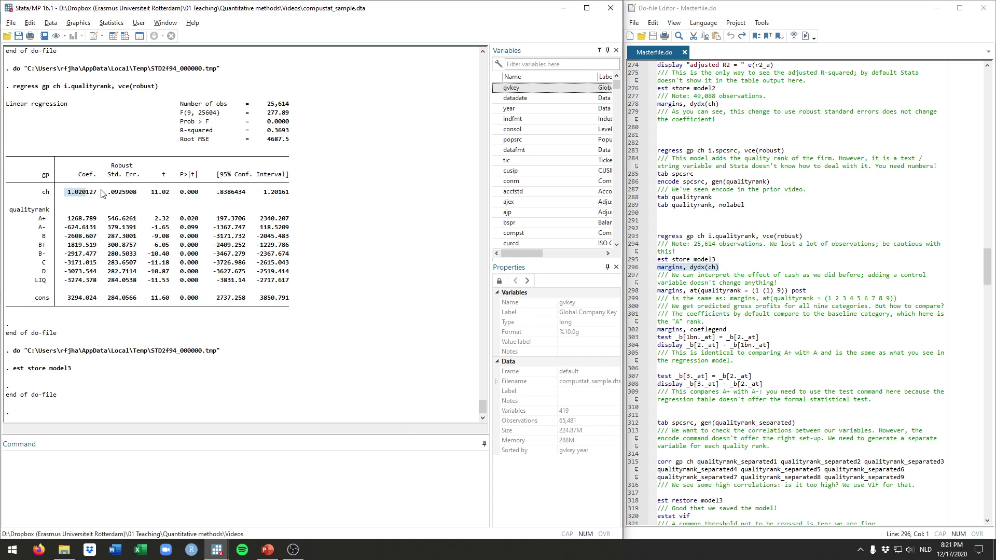
Run margins, dydx(ch), returning 1.020127, which matches the coefficient
left_click(737, 269)
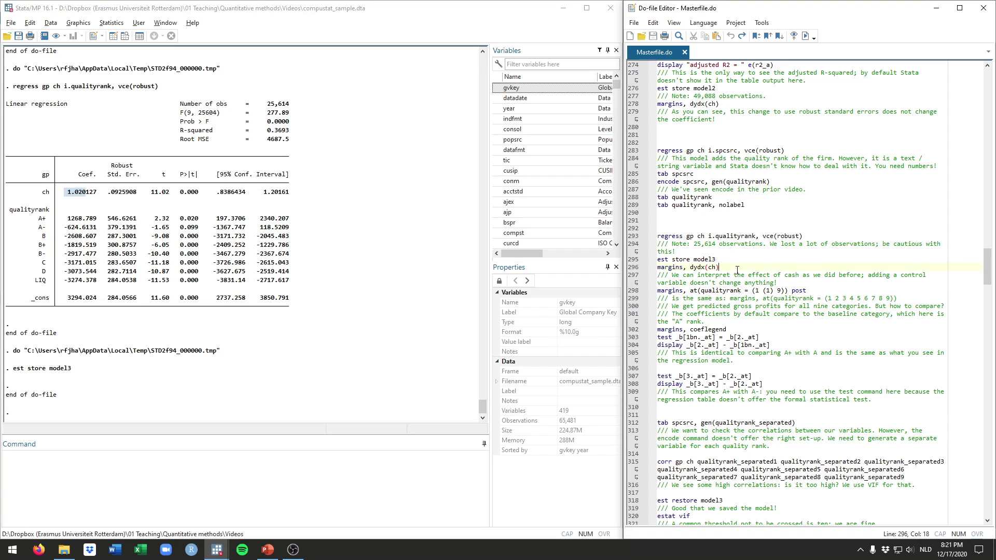
left_click_drag(733, 270, 656, 268)
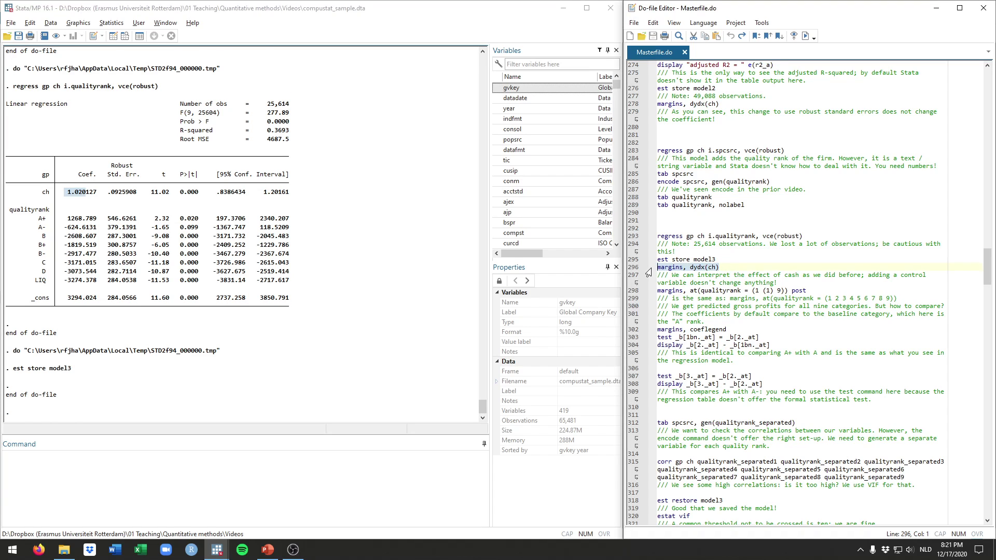
key("ctrl+d")
left_click_drag(67, 359, 103, 365)
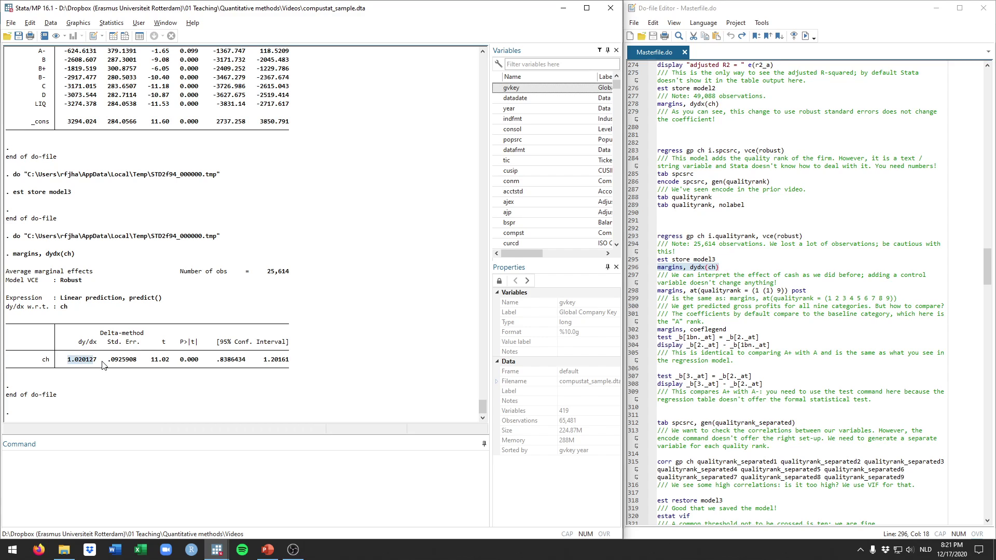
left_click(738, 268)
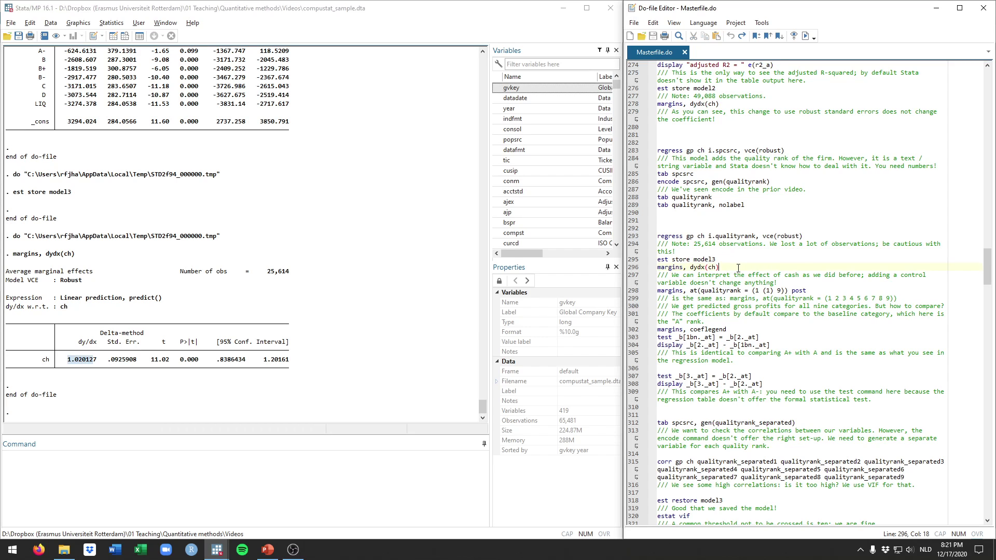
Review the A+ coefficient 1268.789 in the regression results
left_click(813, 290)
left_click(64, 358)
scroll(92, 109, "up", 2)
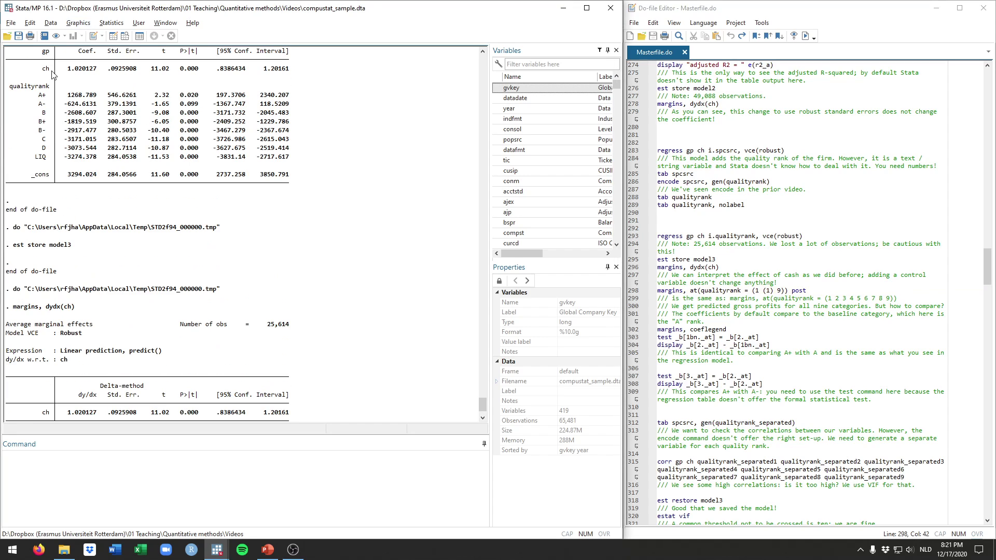
scroll(156, 321, "down", 2)
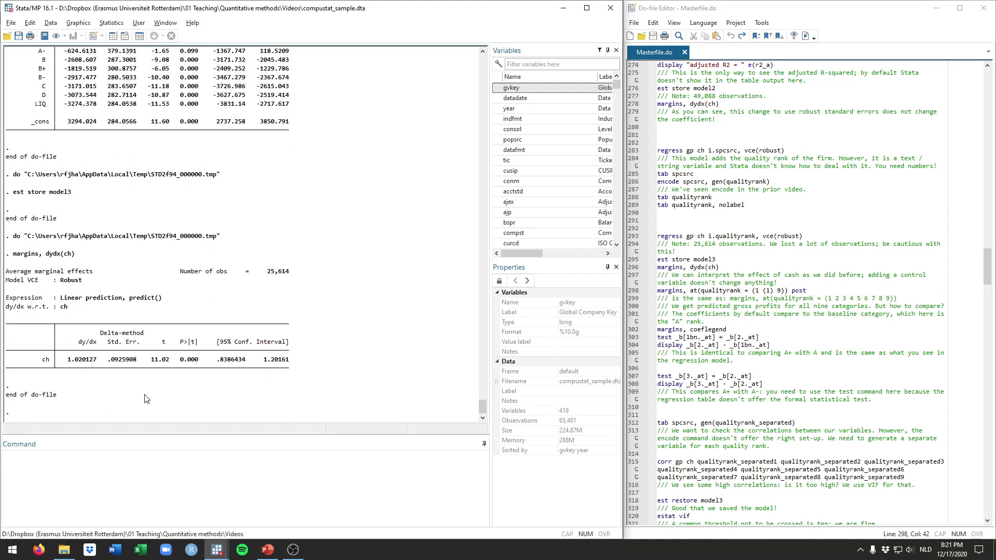
left_click(810, 292)
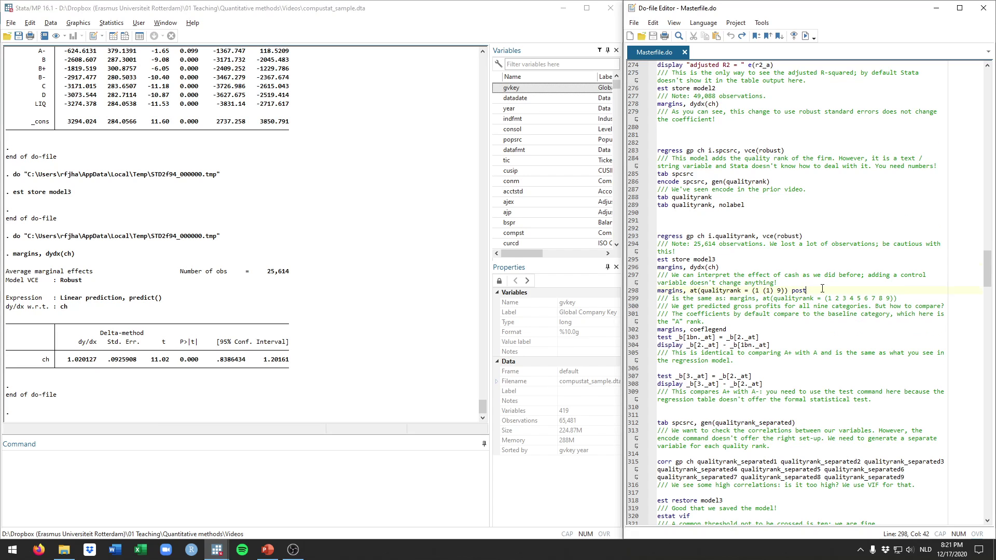
scroll(823, 289, "down", 1)
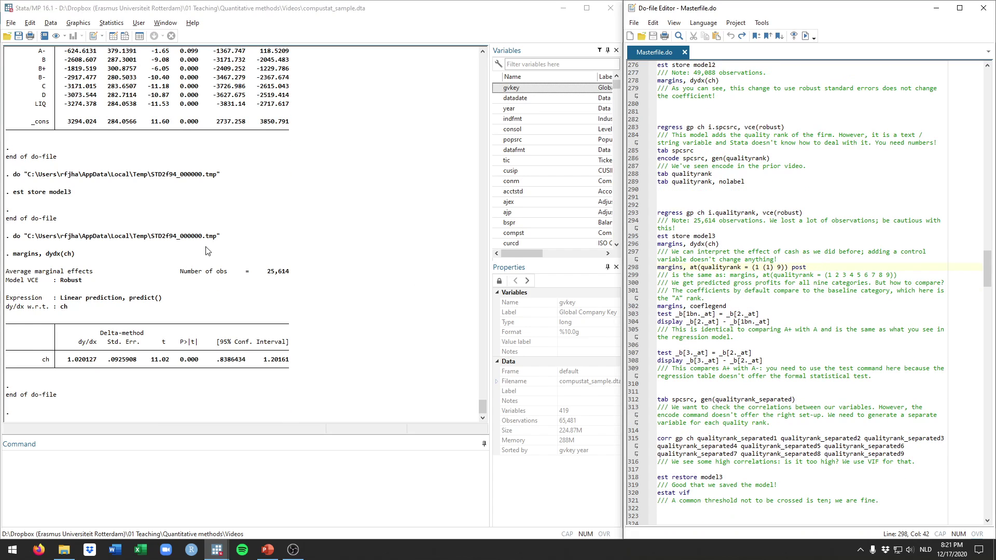
scroll(209, 251, "up", 2)
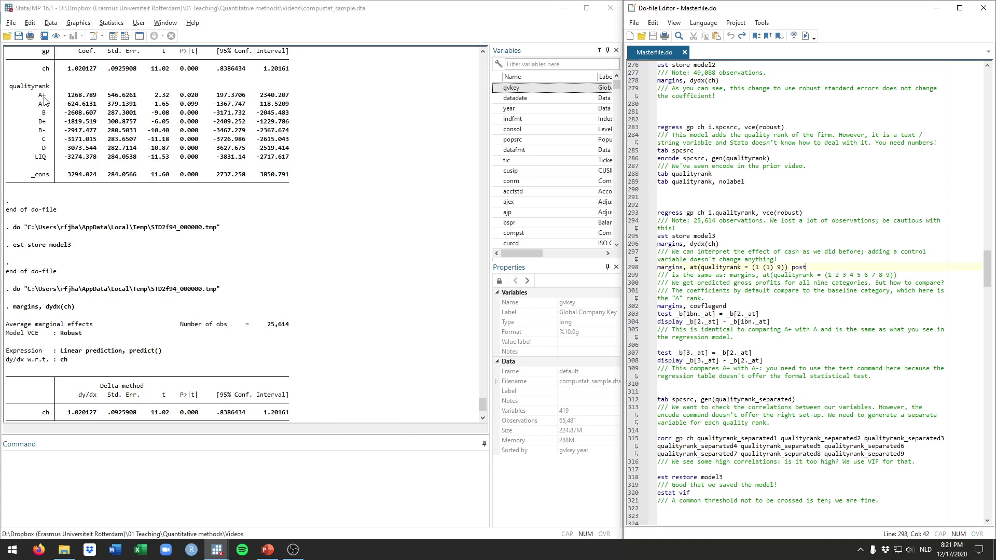
left_click_drag(68, 95, 97, 96)
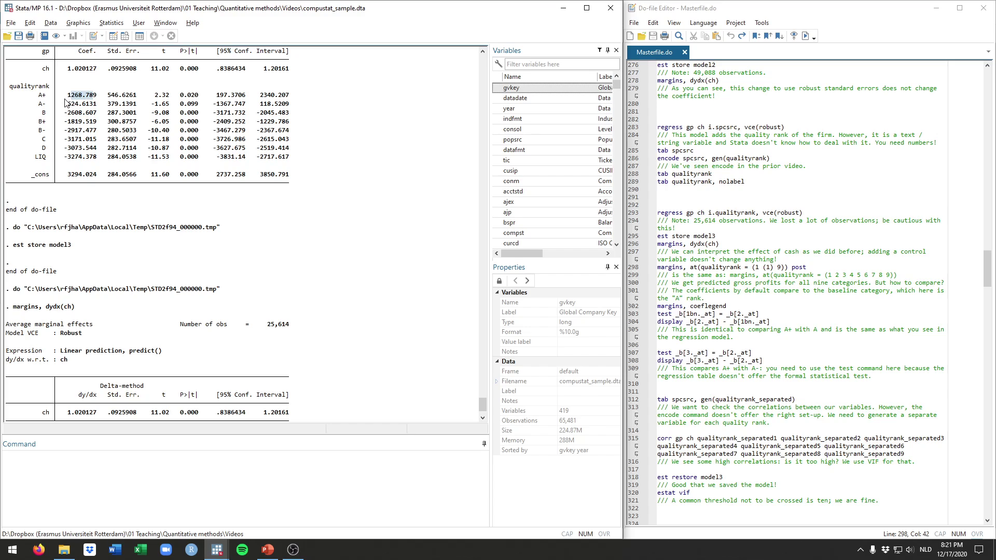
left_click(66, 98)
left_click_drag(67, 98, 95, 97)
Examine the margins, at(qualityrank = (1 (1) 9)) post command on line 298
left_click_drag(804, 269, 658, 267)
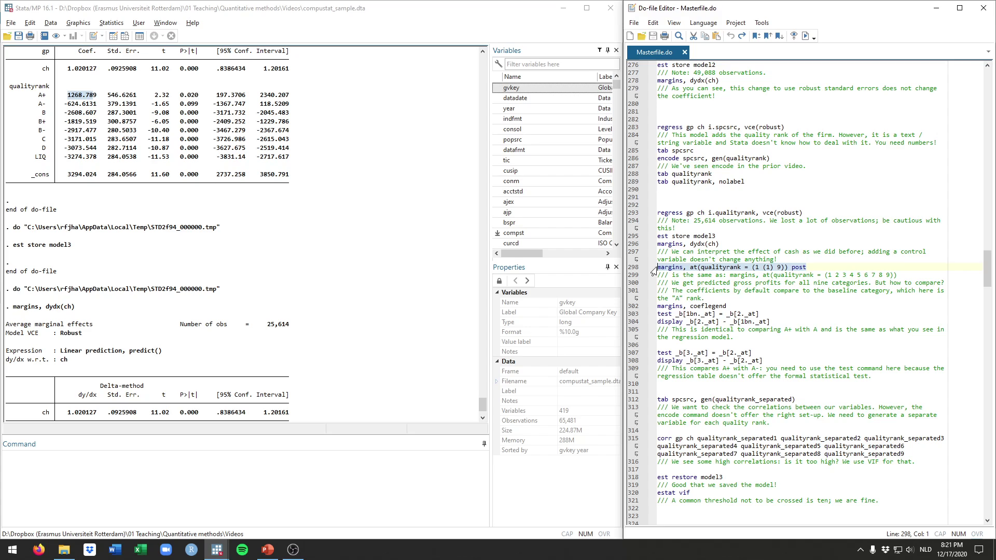
left_click(679, 267)
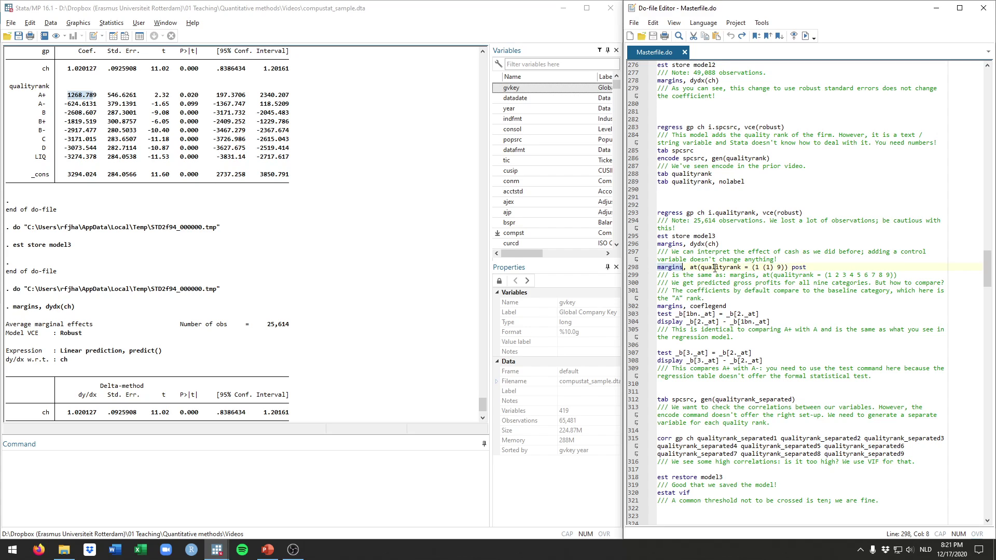
left_click(693, 267)
double_click(711, 269)
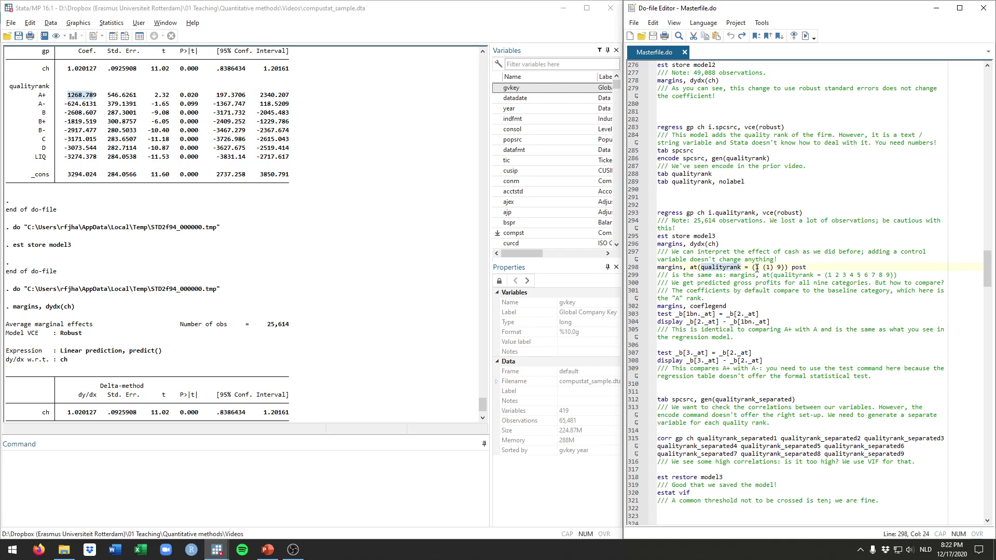
left_click_drag(757, 268, 774, 268)
left_click(777, 268)
Scroll back to the quality-rank frequency table and highlight rank codes 1 through 9
scroll(247, 215, "up", 15)
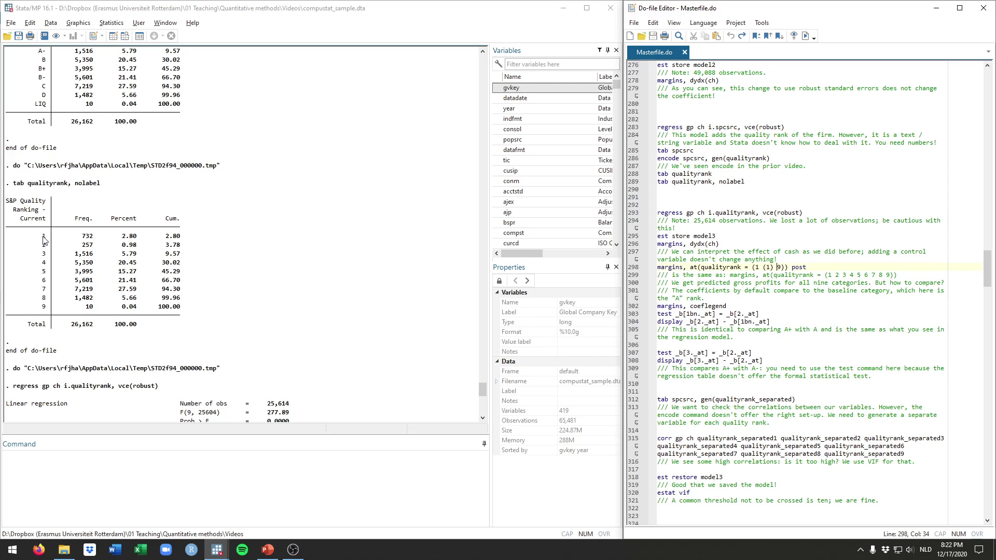
left_click(46, 241)
double_click(45, 307)
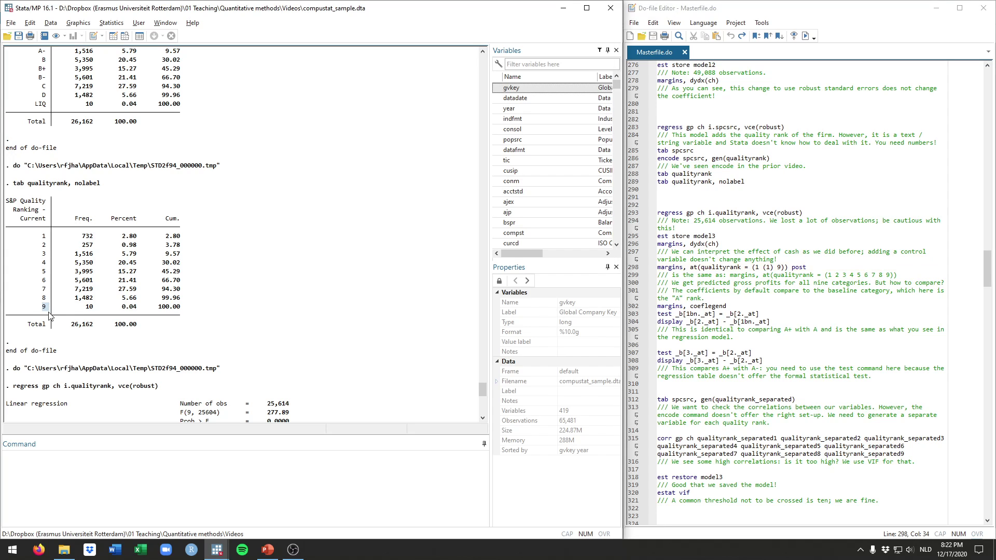
left_click(818, 265)
Run margins over ranks 1–9, giving predicted gp from 3796.419 at rank 1 to 522.0407 at rank 9
key("shift+Home")
key("ctrl+d")
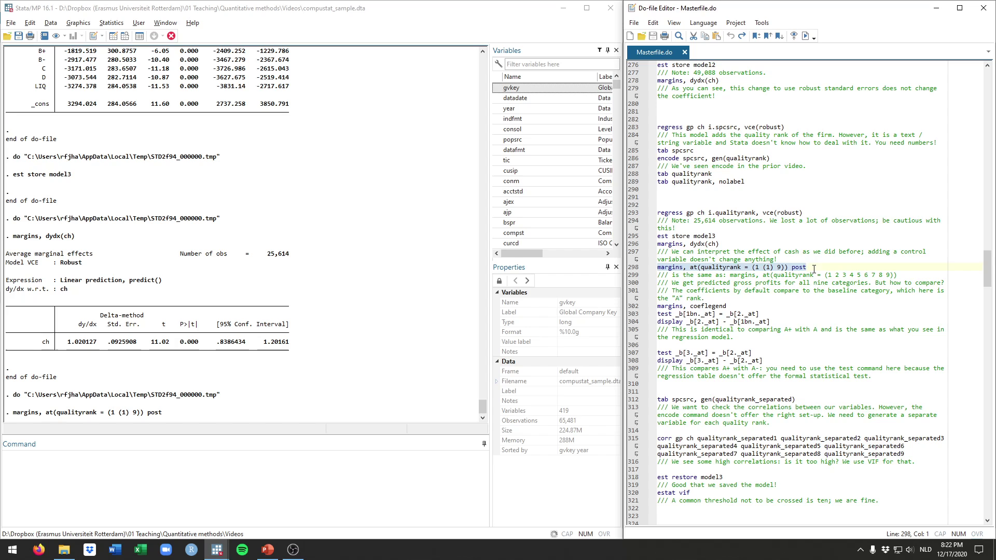
double_click(764, 275)
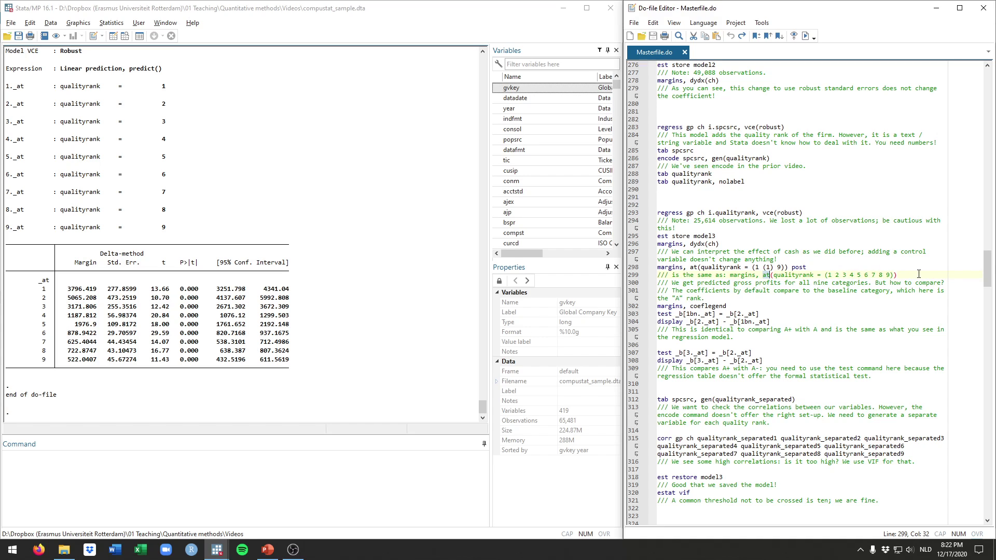
key("Up")
scroll(917, 280, "down", 1)
key("End")
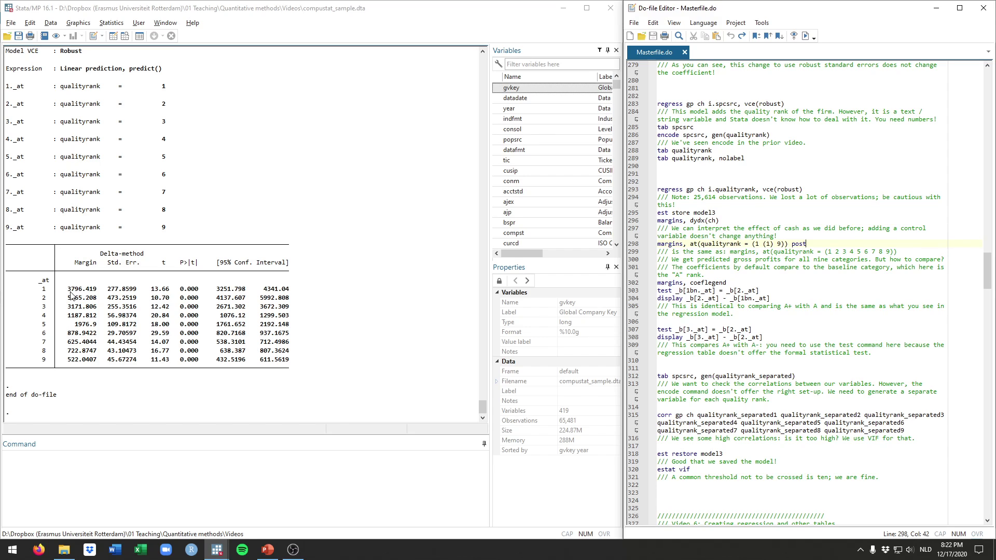
left_click_drag(69, 290, 82, 303)
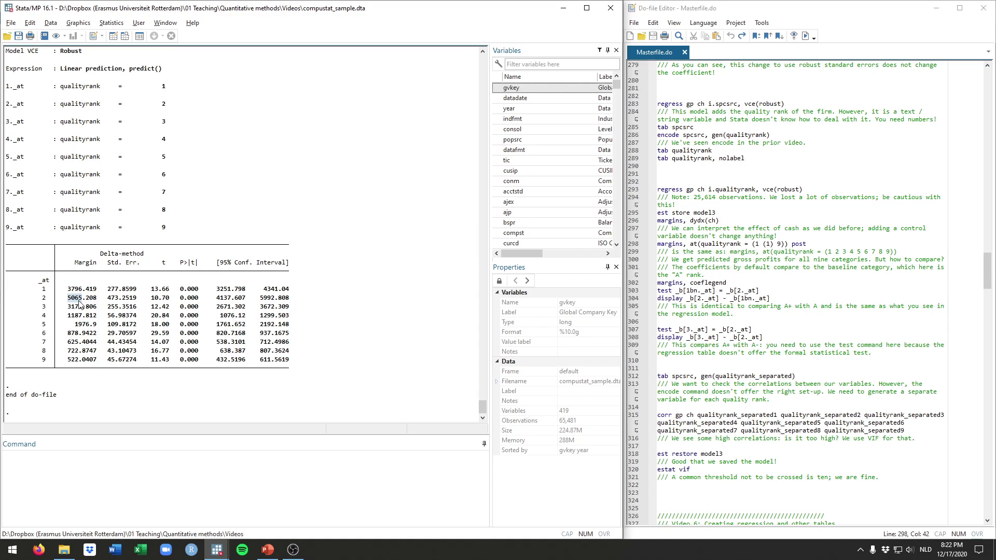
left_click_drag(68, 307, 84, 307)
scroll(779, 293, "down", 1)
left_click_drag(740, 260, 643, 260)
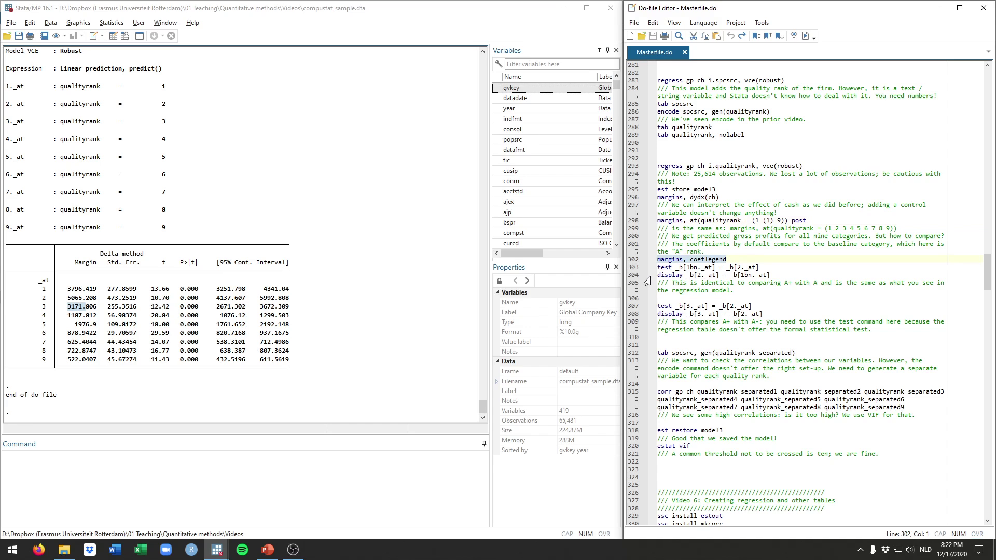
List the margin coefficient names such as _b[3._at] with margins, coeflegend
key("ctrl+d")
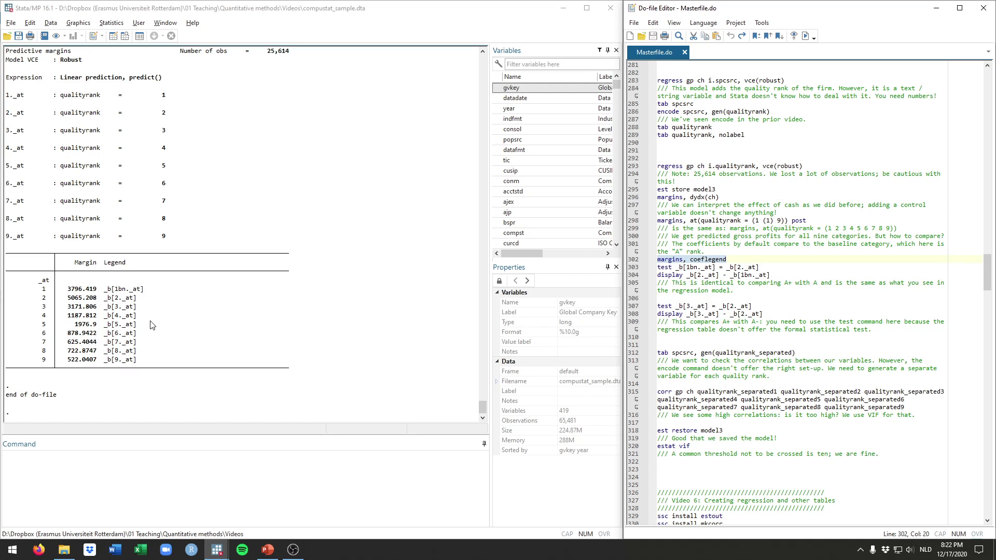
left_click(70, 311)
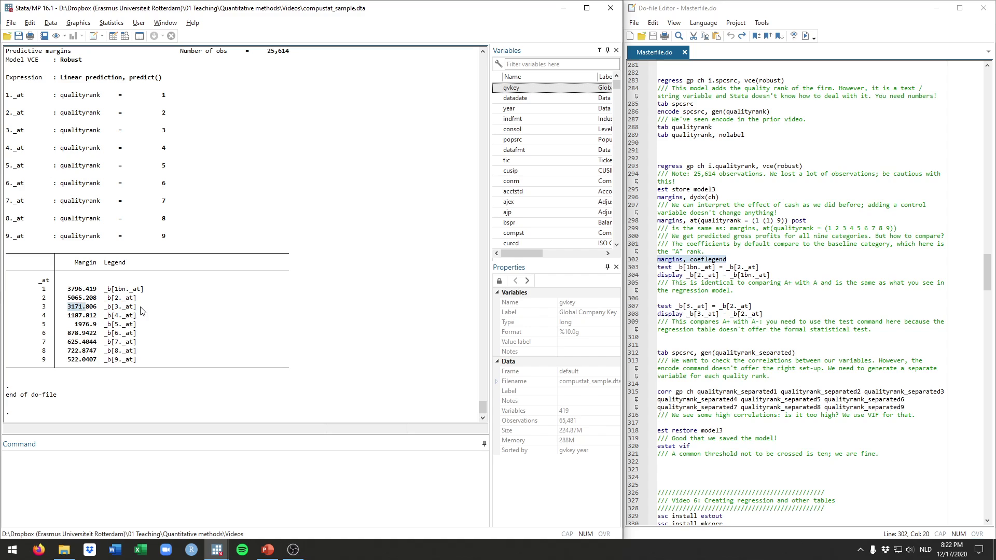
left_click_drag(137, 309, 109, 312)
Test whether the rank 1 and rank 2 margins differ
left_click_drag(765, 267, 657, 268)
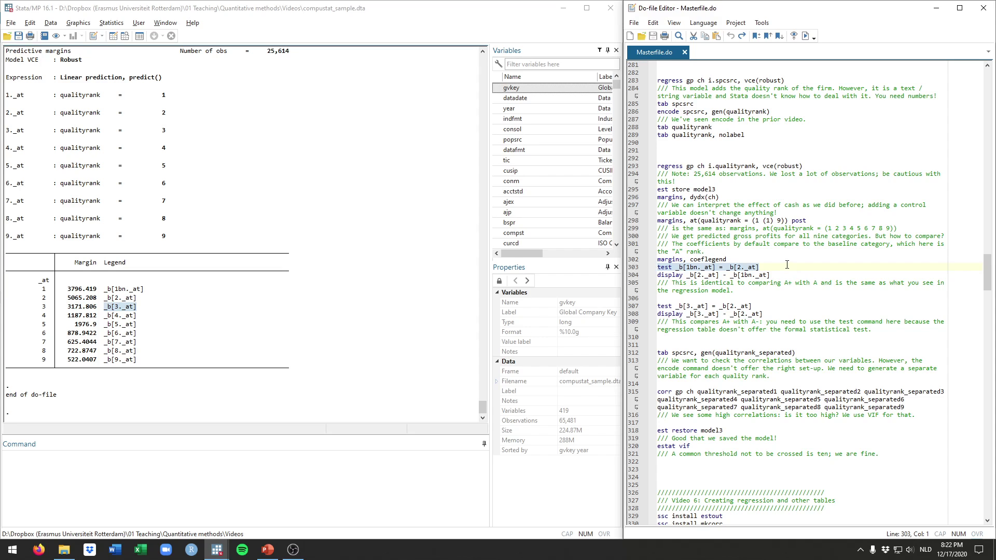
key("ctrl+d")
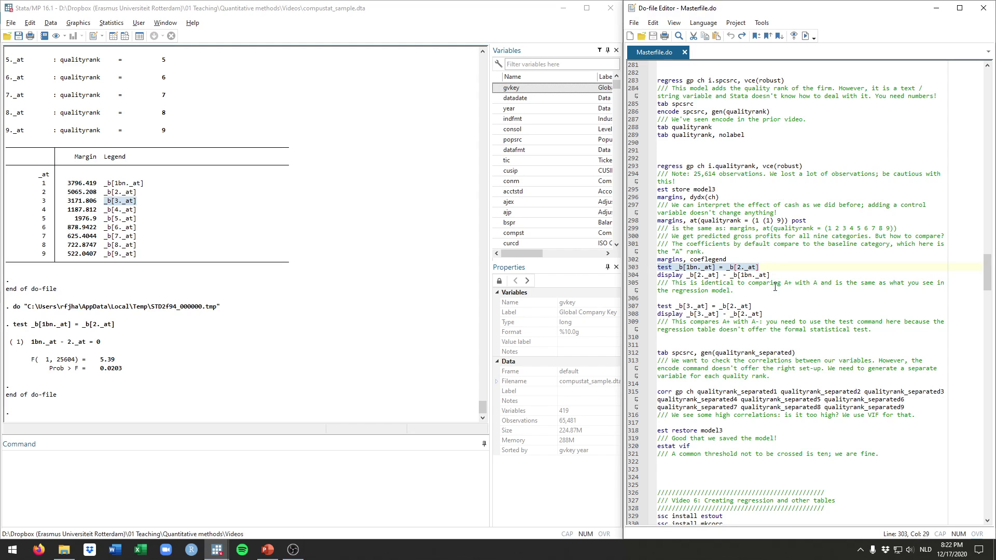
left_click(778, 266)
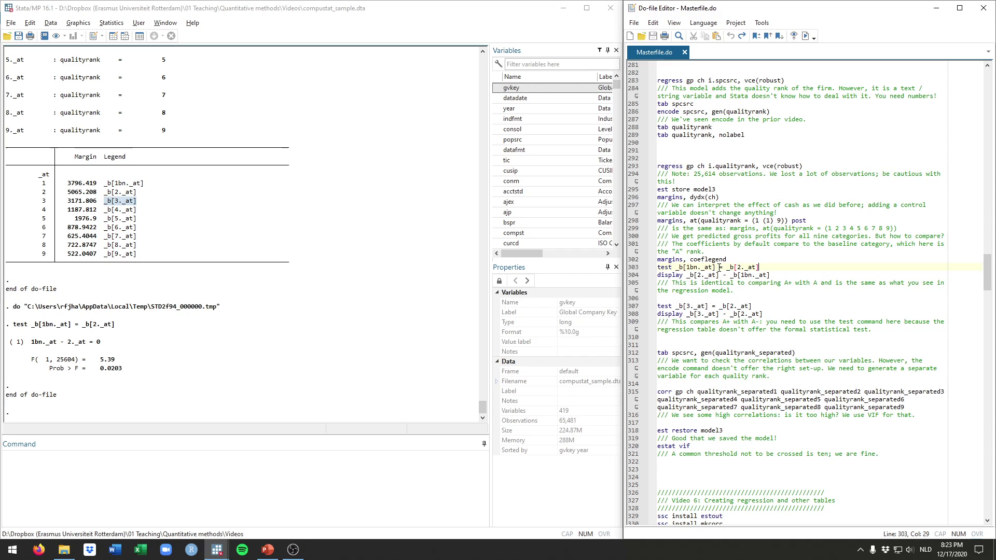
left_click_drag(715, 267, 675, 267)
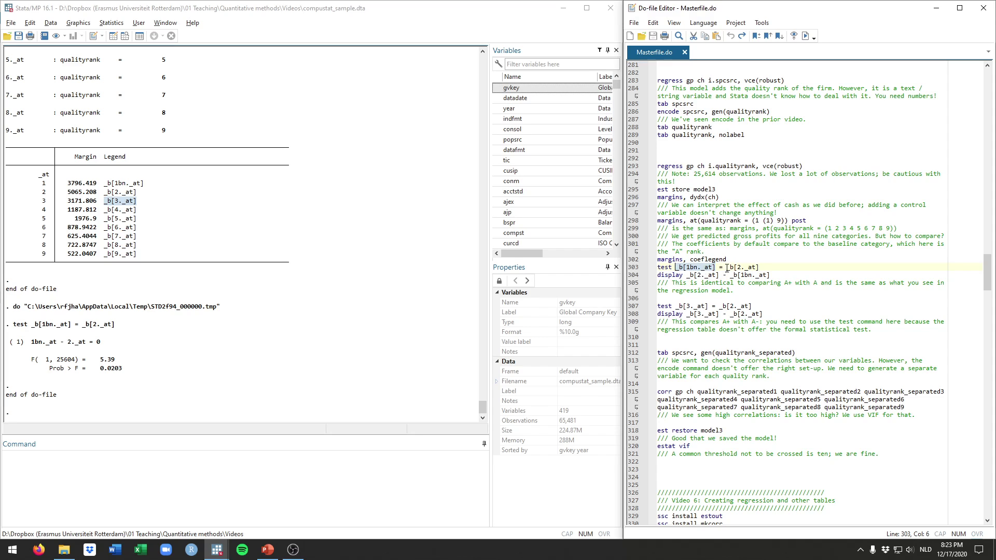
left_click_drag(761, 267, 727, 267)
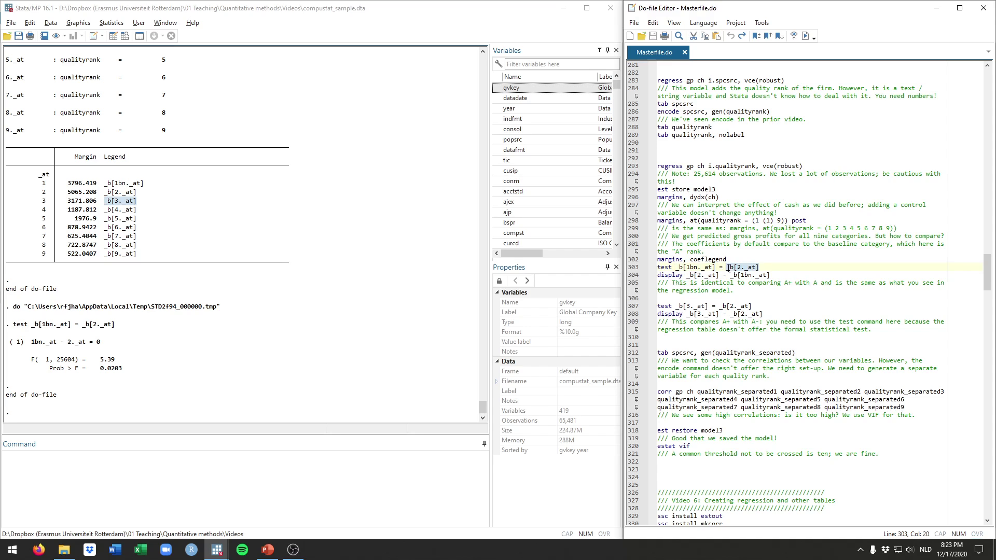
Display the rank 2 minus rank 1 margin difference, 1268.7887
triple_click(780, 276)
key("ctrl+d")
left_click_drag(39, 369, 127, 362)
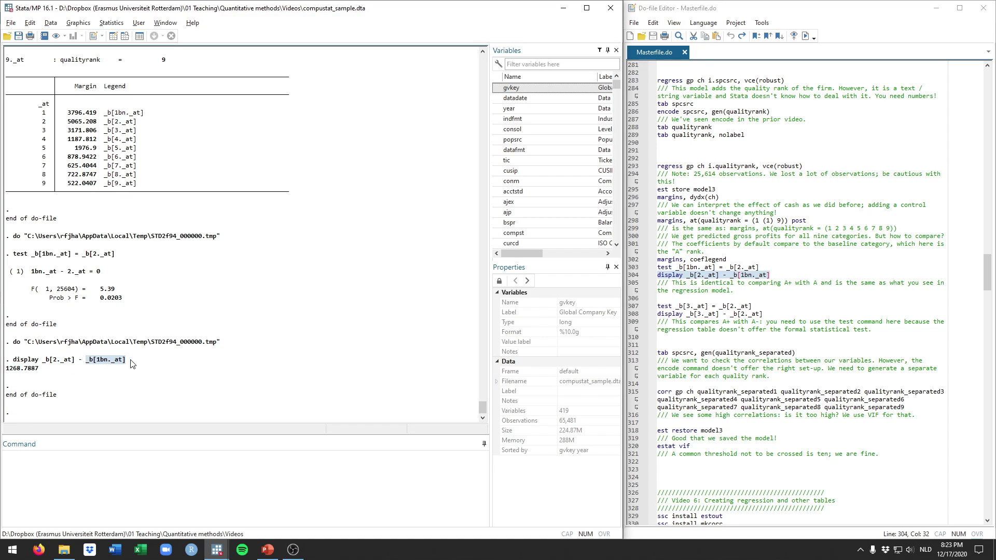
left_click_drag(40, 370, 7, 370)
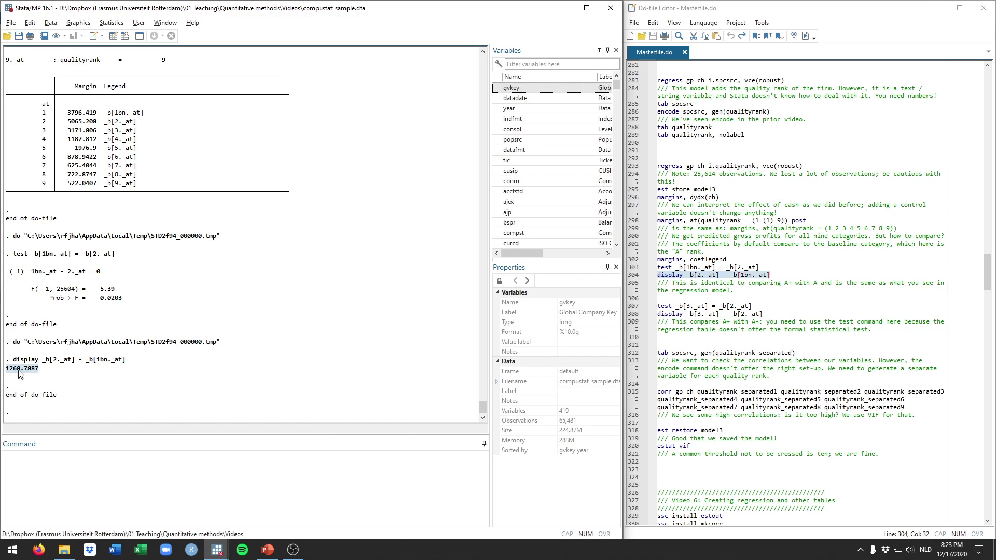
Test whether the rank 3 and rank 2 margins differ, giving p 0.0004
left_click(722, 299)
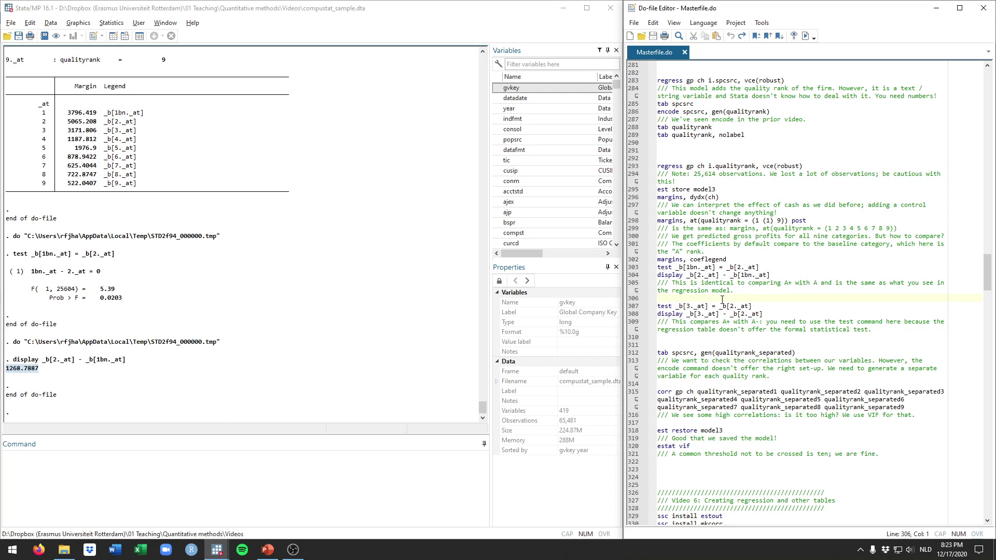
left_click_drag(762, 307, 655, 307)
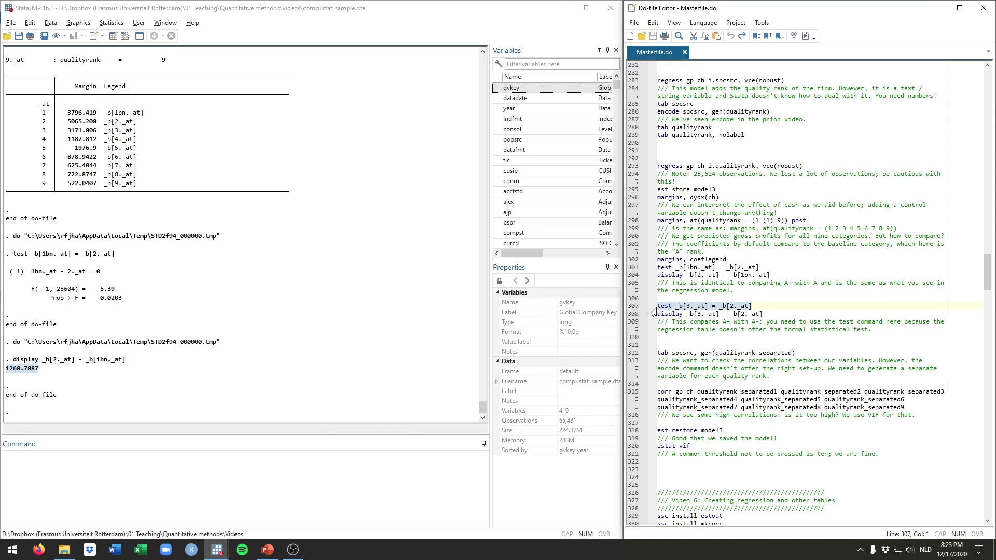
key("ctrl+d")
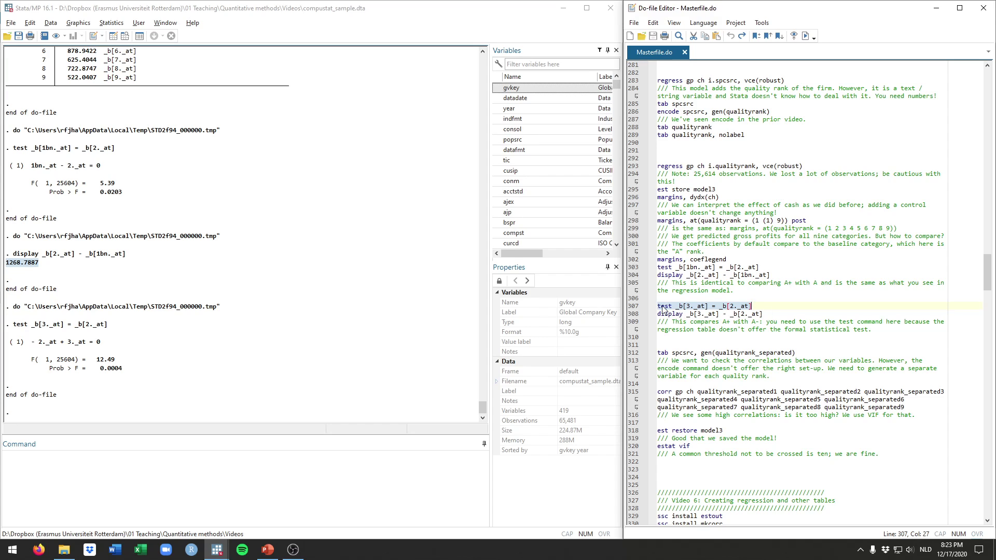
left_click_drag(676, 306, 753, 306)
left_click(719, 307)
left_click_drag(123, 369, 102, 369)
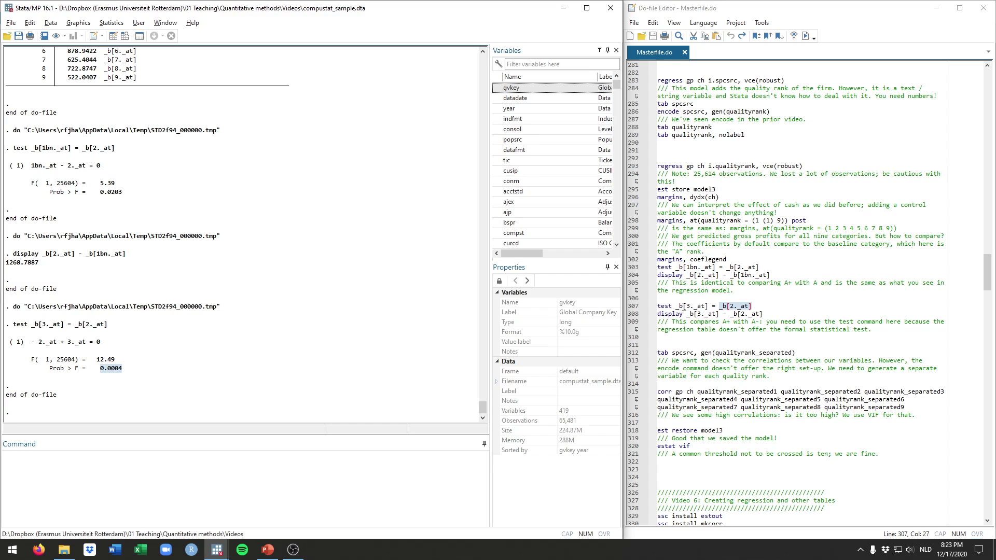
left_click_drag(676, 307, 713, 310)
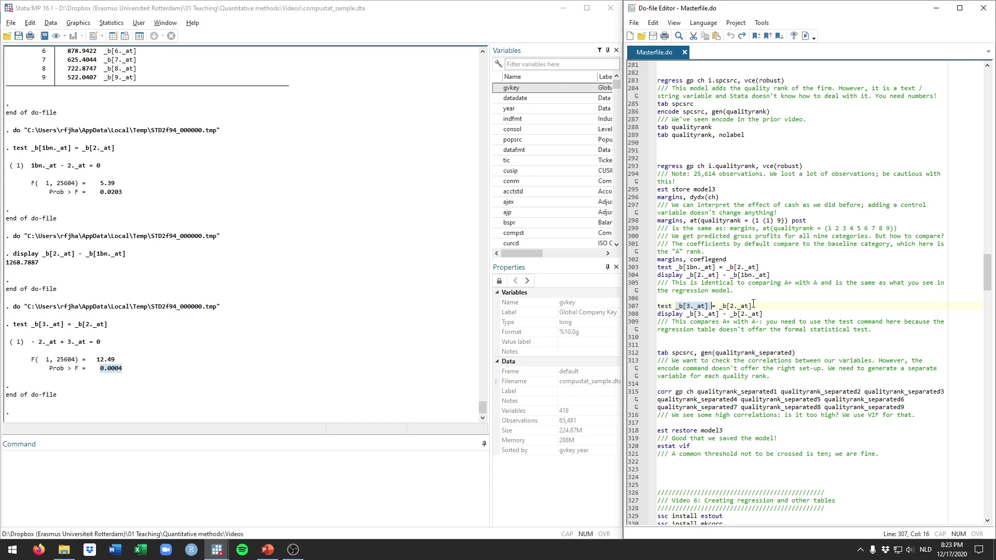
Display the rank 3 minus rank 2 margin difference, -1893.4018
left_click_drag(773, 313, 642, 321)
key("shift+Up")
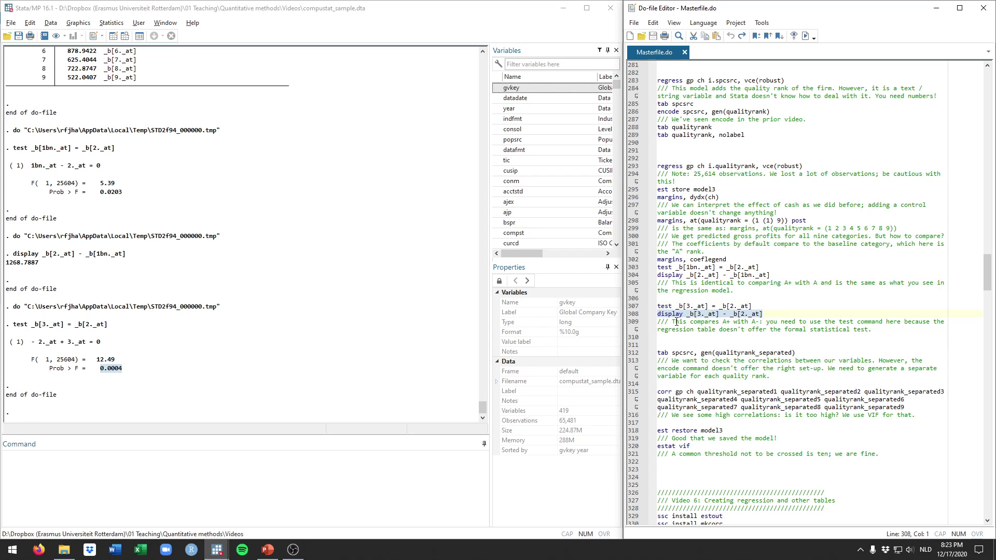
key("ctrl+d")
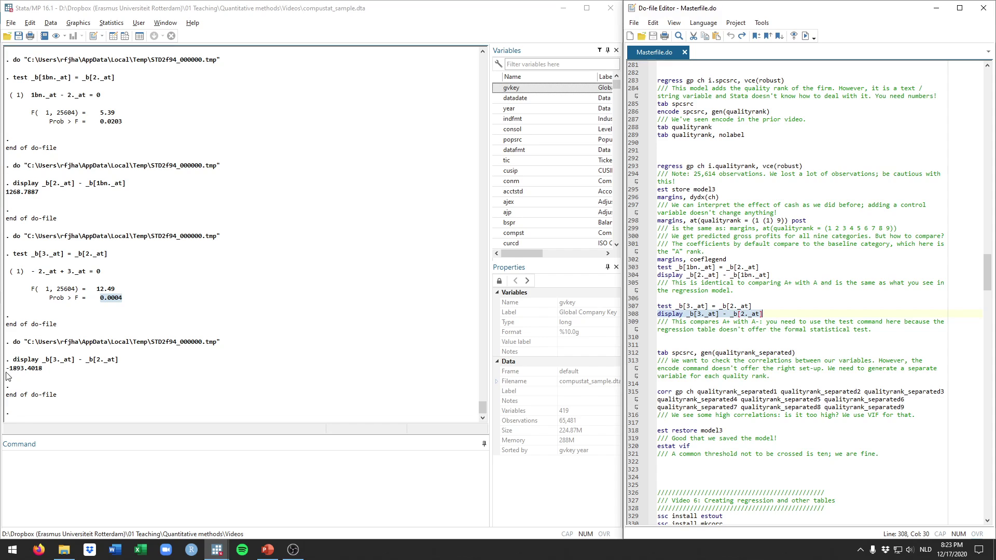
left_click_drag(42, 360, 76, 365)
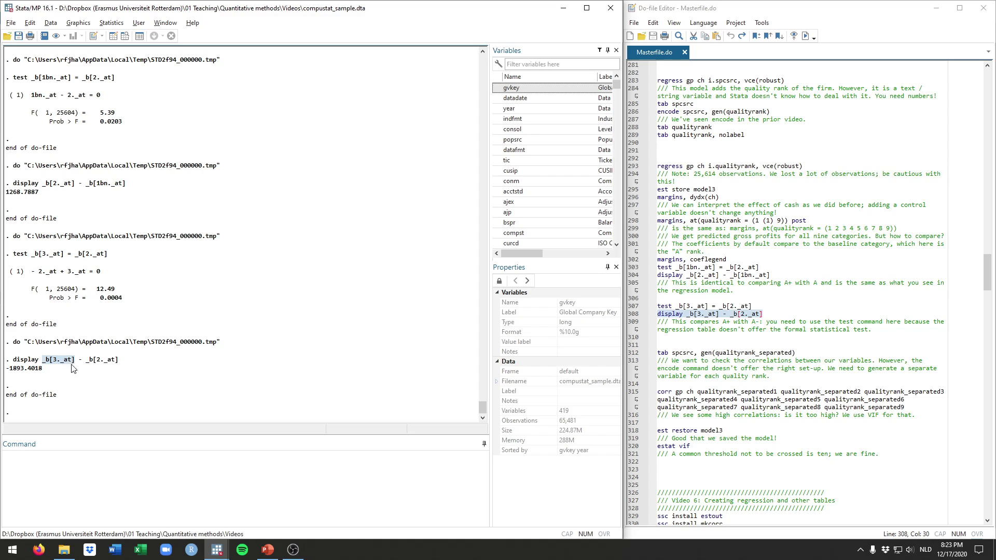
left_click_drag(44, 369, 11, 372)
double_click(11, 372)
left_click_drag(86, 362, 119, 362)
left_click_drag(124, 298, 103, 302)
Generate separate dummies qualityrank_separated1–9 for each quality rank from spcsrc
left_click(710, 343)
scroll(726, 338, "down", 3)
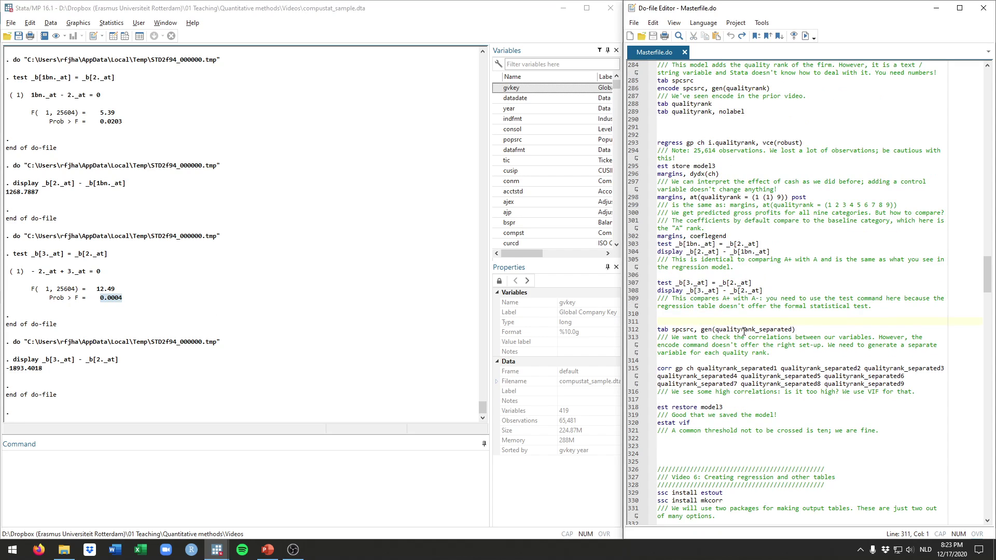
scroll(757, 301, "down", 1)
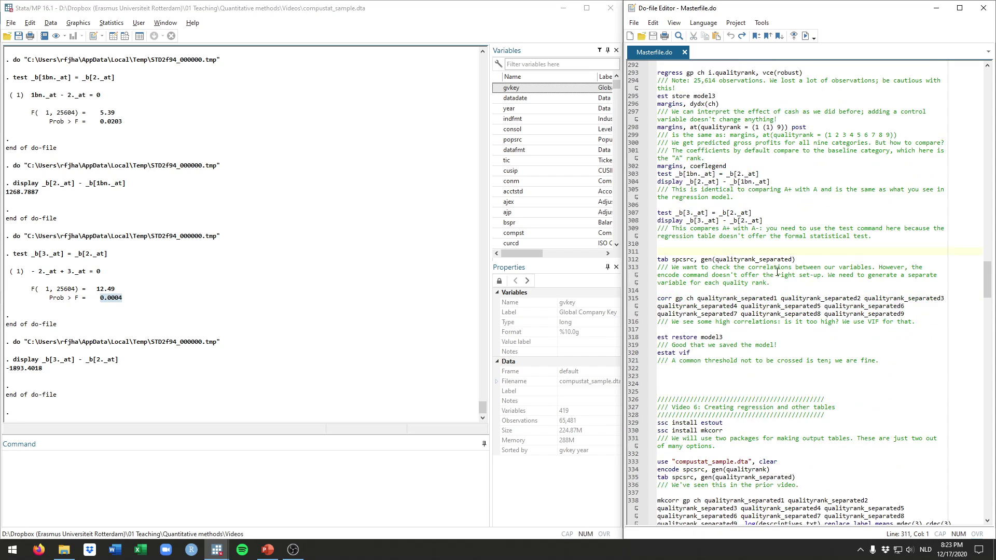
left_click(803, 259)
left_click_drag(800, 259, 656, 261)
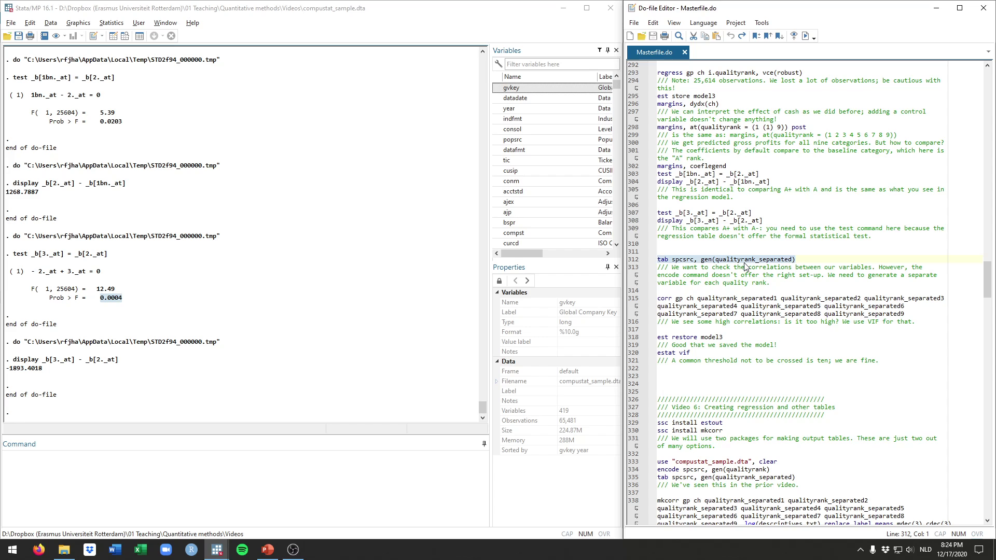
key("ctrl+d")
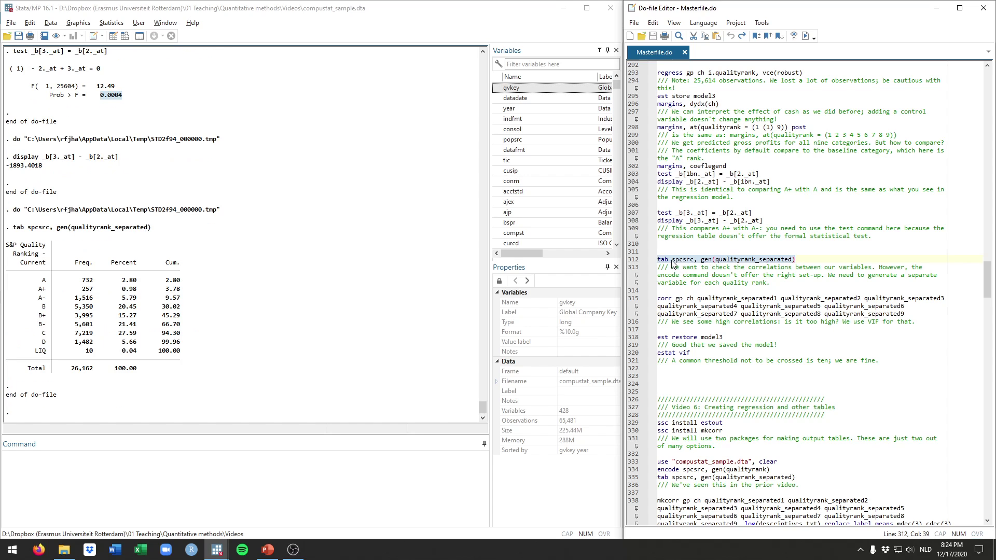
Widen the Variables pane and tabulate qualityrank_separated1: 732 ones, 25,430 zeros
left_click_drag(616, 86, 615, 244)
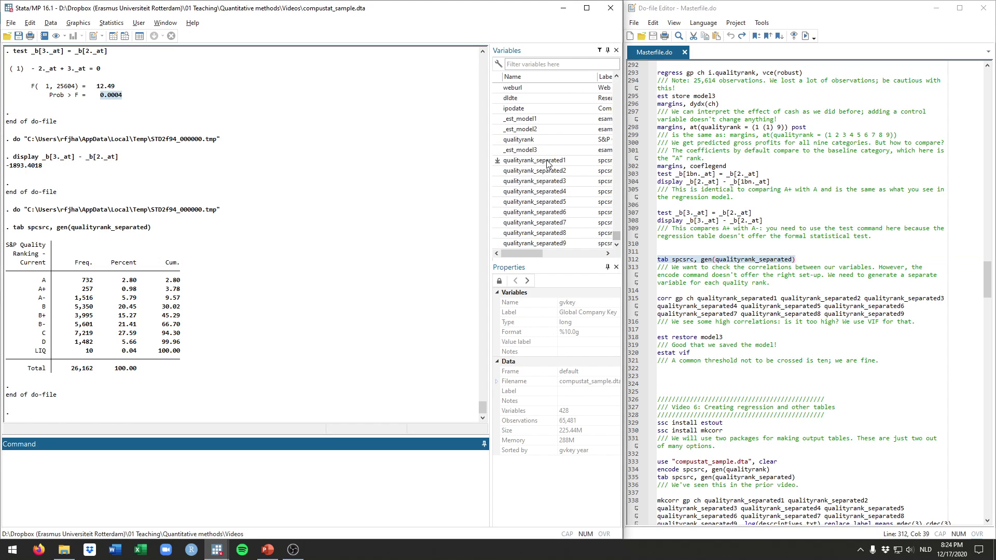
left_click_drag(490, 174, 385, 176)
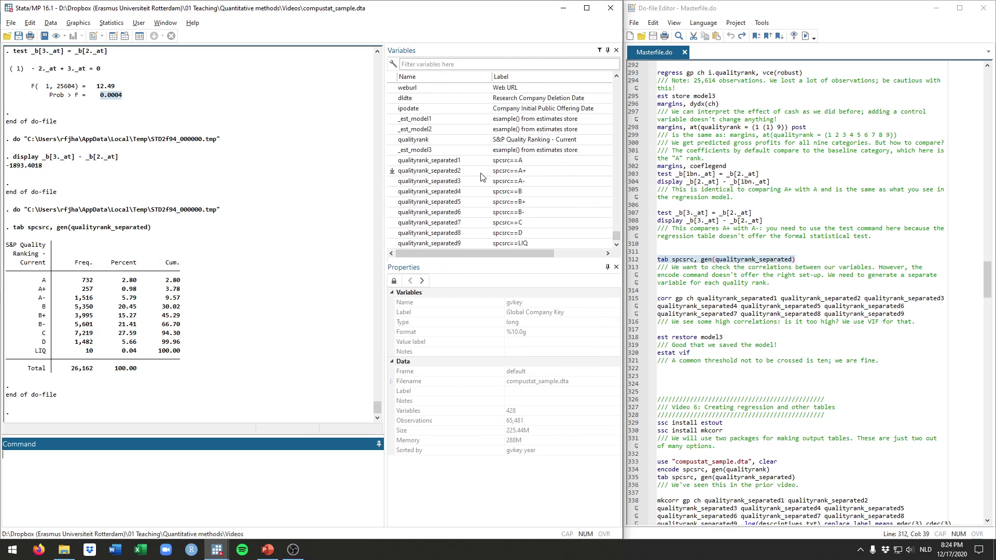
left_click(448, 162)
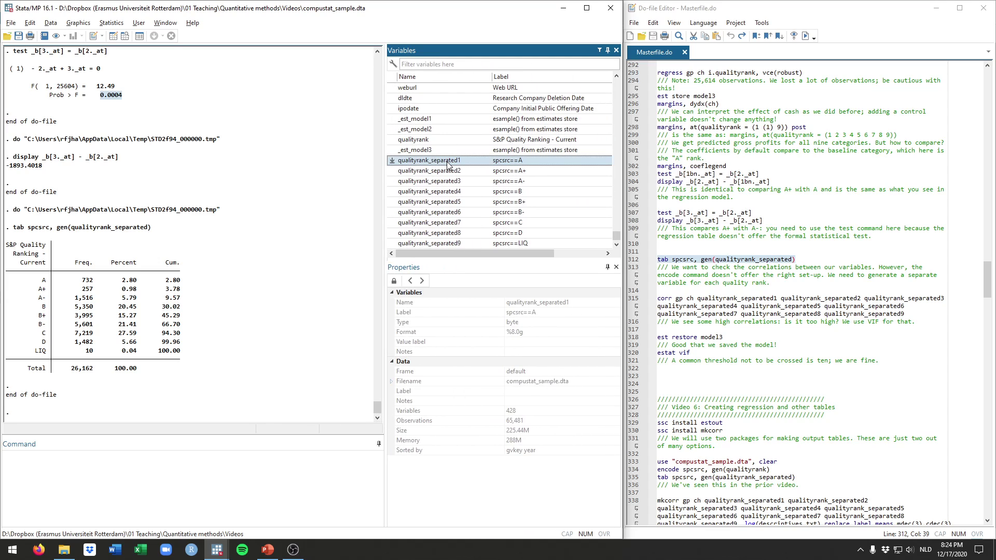
type("tab")
double_click(437, 153)
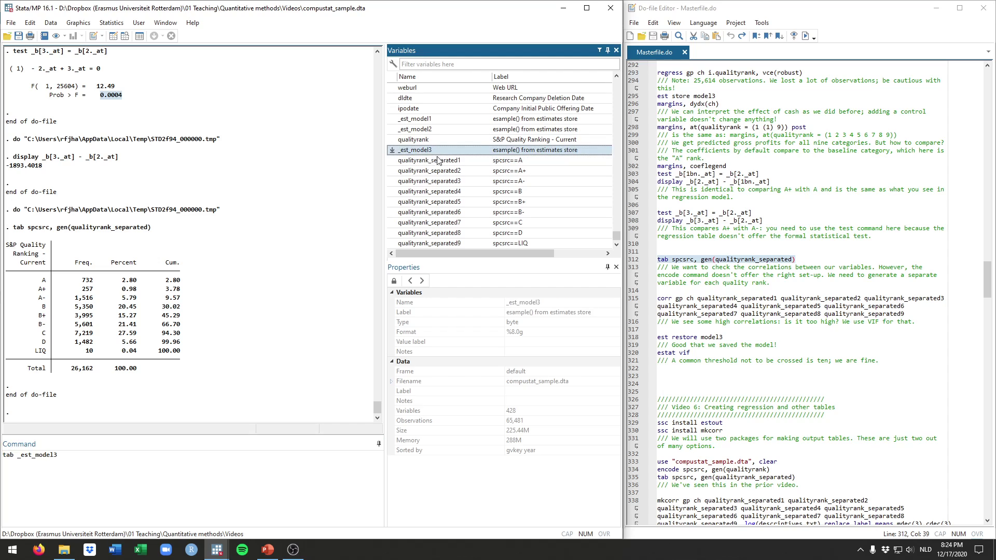
double_click(437, 160)
double_click(55, 455)
key("BackSpace")
key("Return")
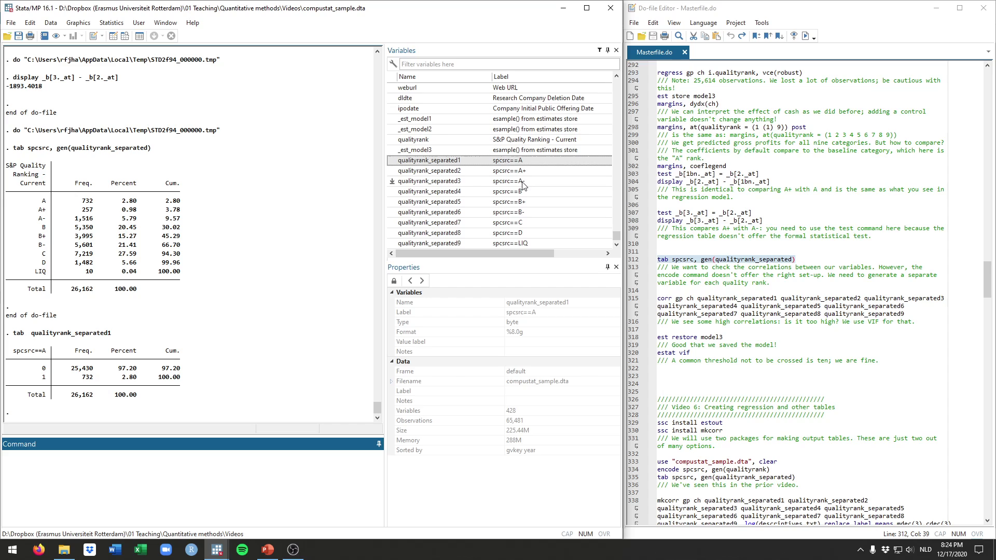
left_click(728, 291)
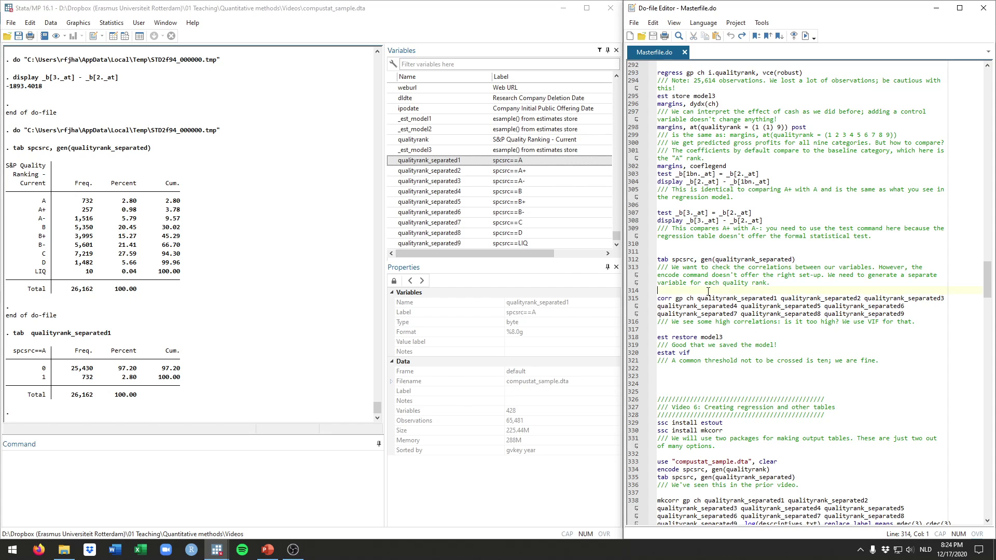
Run the corr command on gp, ch and the nine quality-rank dummies from the do-file
scroll(729, 291, "down", 1)
left_click_drag(908, 291, 657, 275)
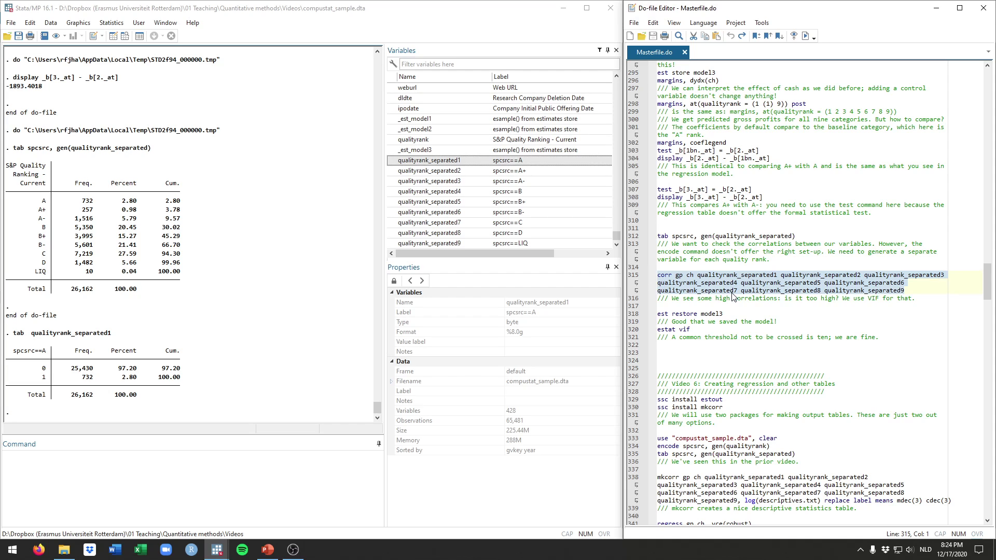
key("ctrl+d")
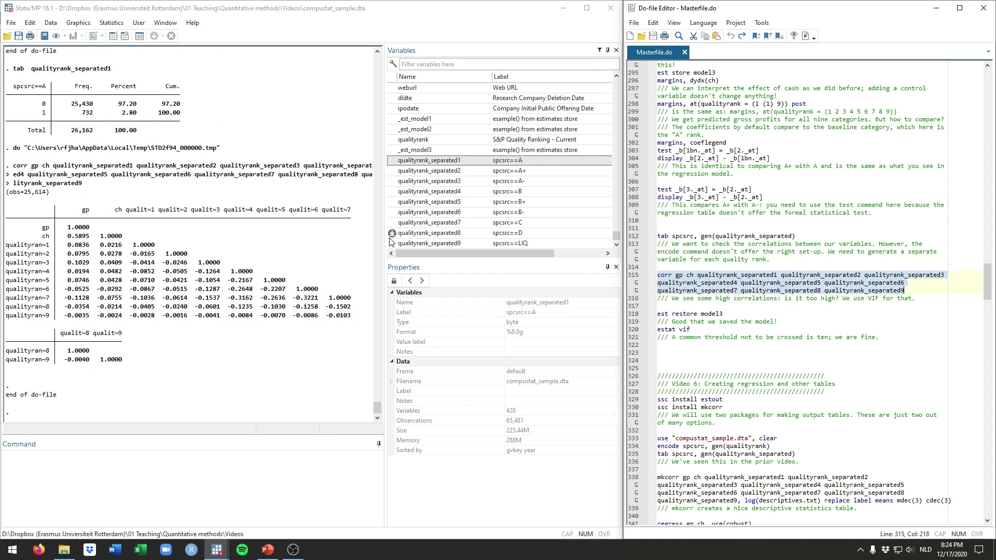
Widen the Results pane and highlight the gp–ch 0.5895 correlation, dummy rows and -0.2648 value
left_click_drag(384, 238, 503, 239)
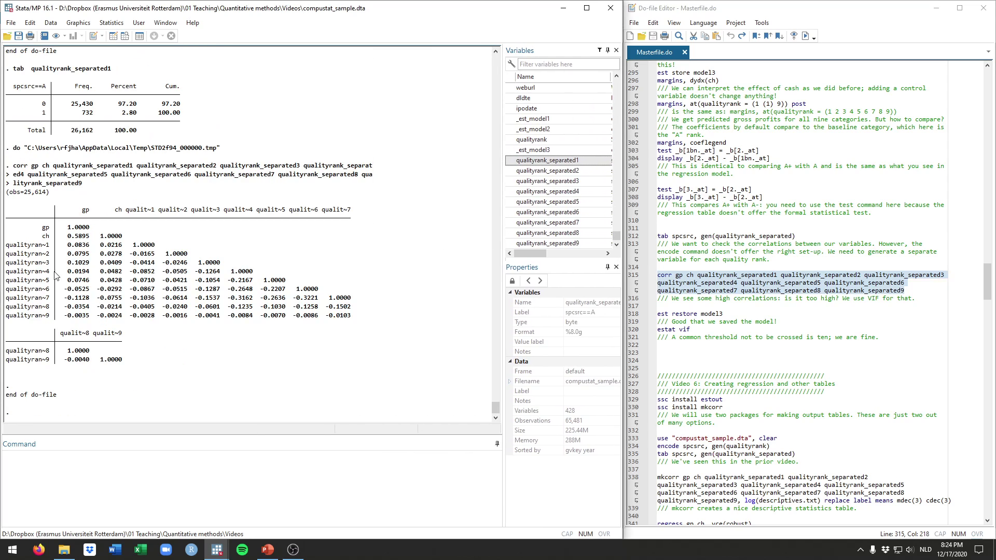
left_click_drag(71, 240, 90, 239)
left_click(46, 232)
left_click_drag(67, 236, 91, 228)
left_click_drag(5, 243, 49, 317)
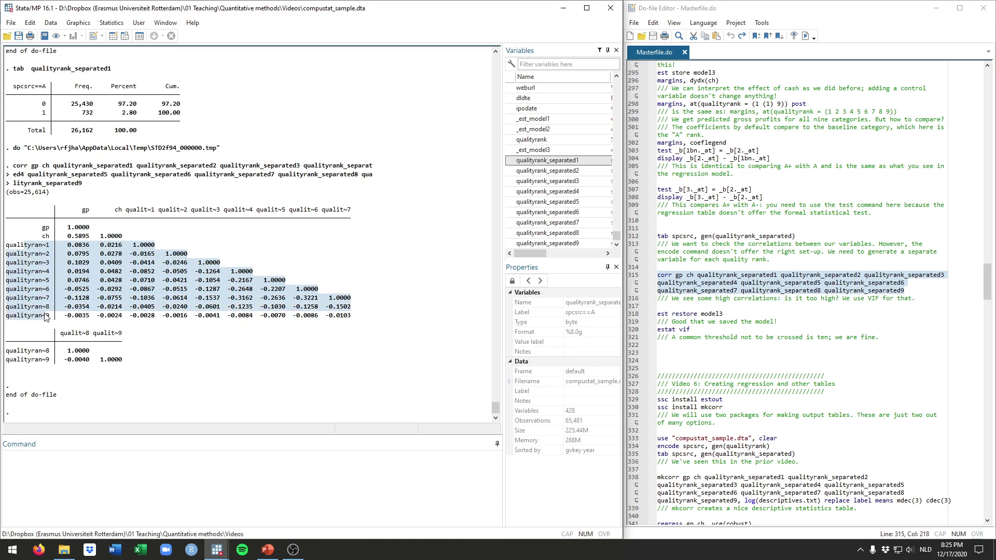
left_click(78, 311)
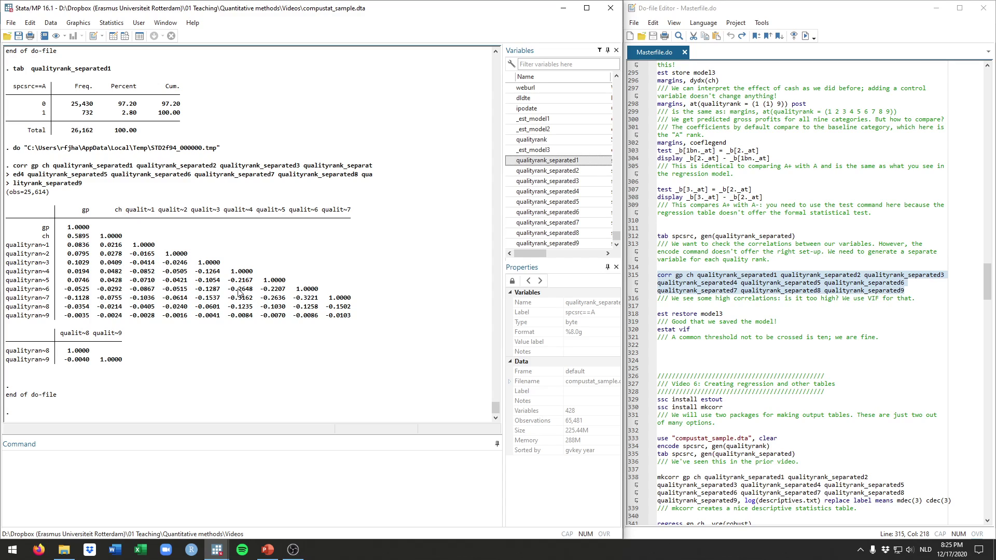
left_click_drag(255, 291, 228, 291)
left_click_drag(225, 211, 237, 216)
left_click(253, 301)
Select the 'est restore model3' line in the do-file
left_click(729, 306)
scroll(729, 309, "down", 1)
left_click_drag(725, 292, 653, 292)
Run 'est restore model3', then run the 'estat vif' line from the do-file
key("ctrl+d")
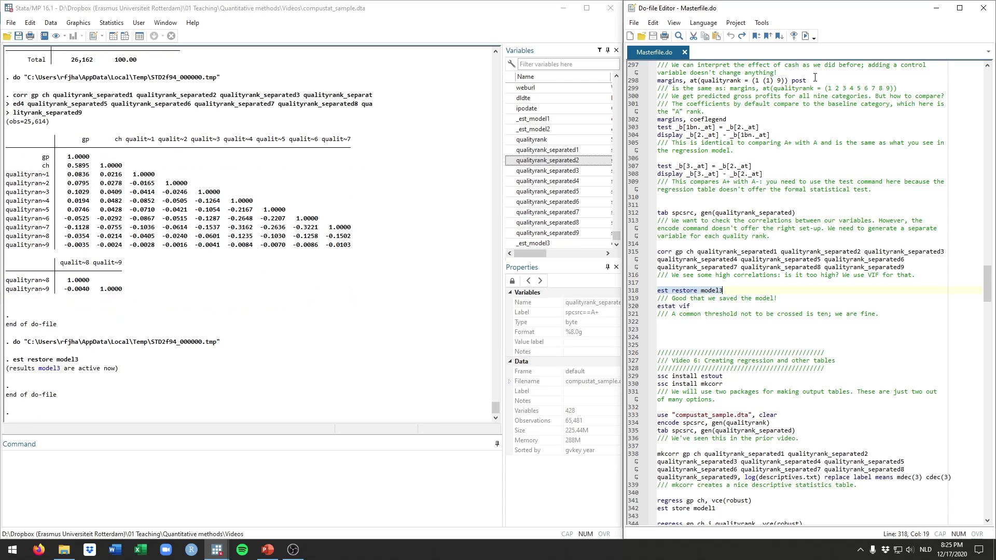
left_click(725, 290)
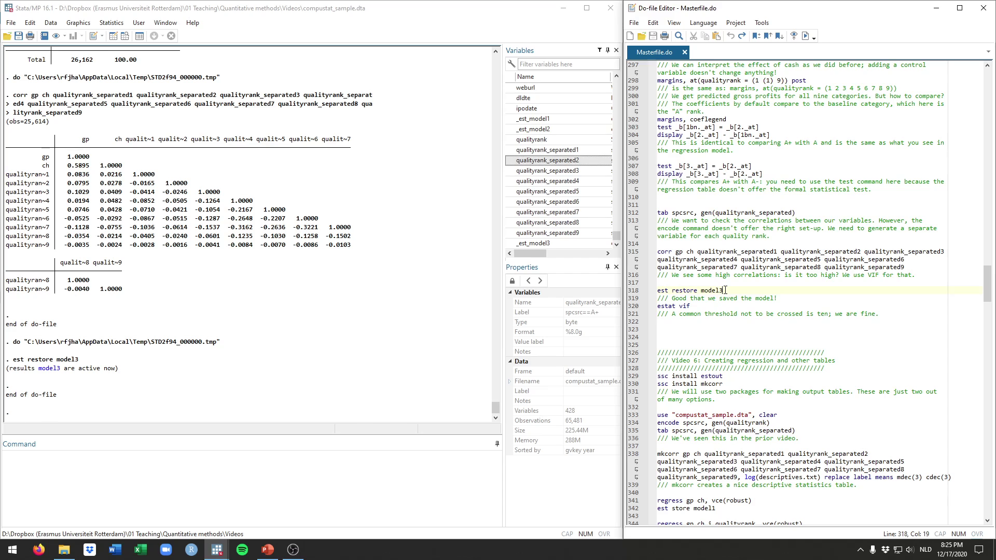
left_click(695, 306)
key("shift+Home")
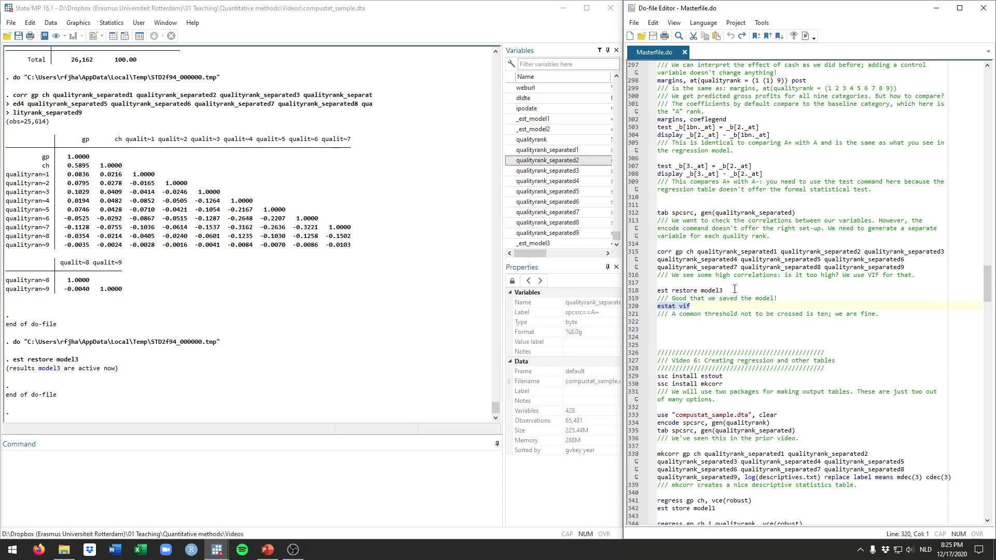
left_click_drag(732, 290, 648, 290)
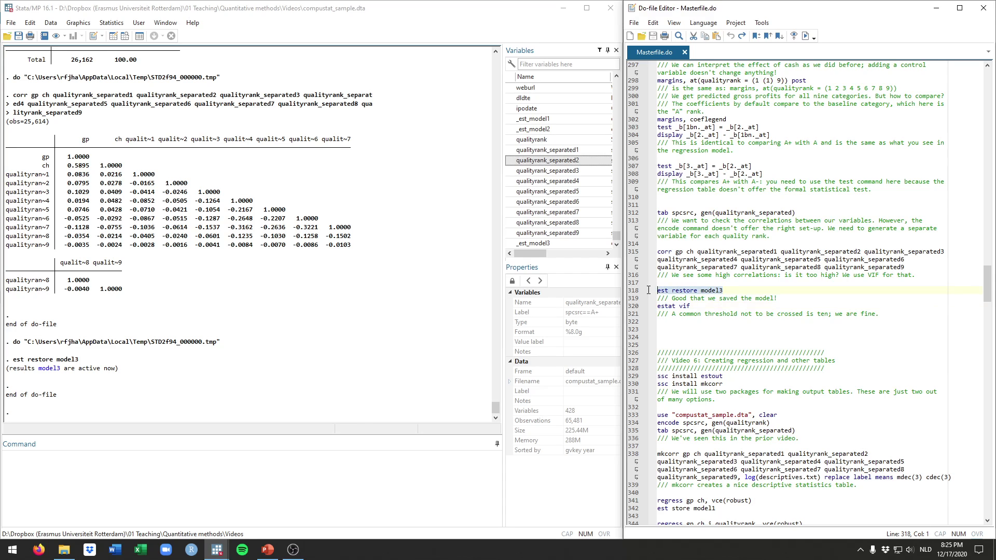
left_click(708, 304)
left_click(669, 306)
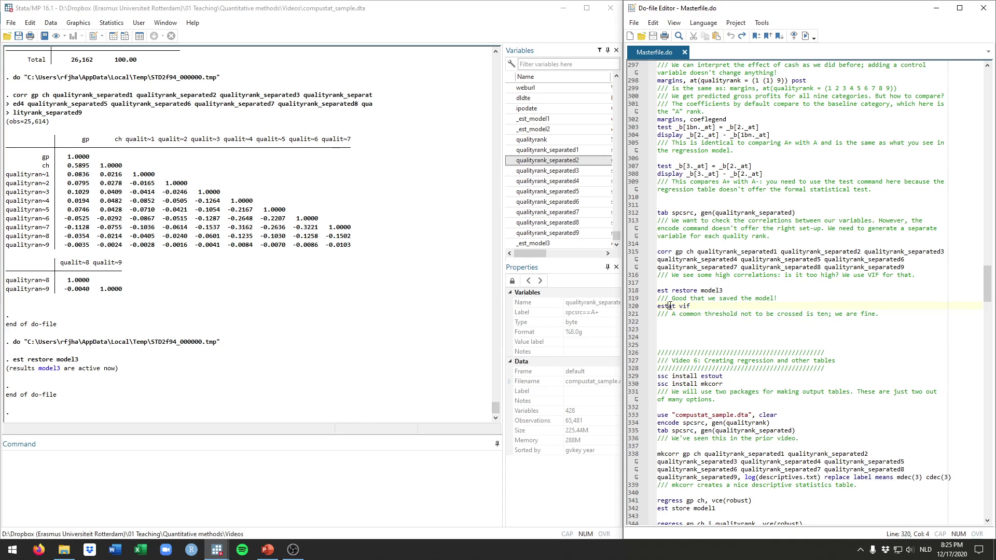
left_click(694, 306)
left_click_drag(694, 305, 657, 307)
key("ctrl+d")
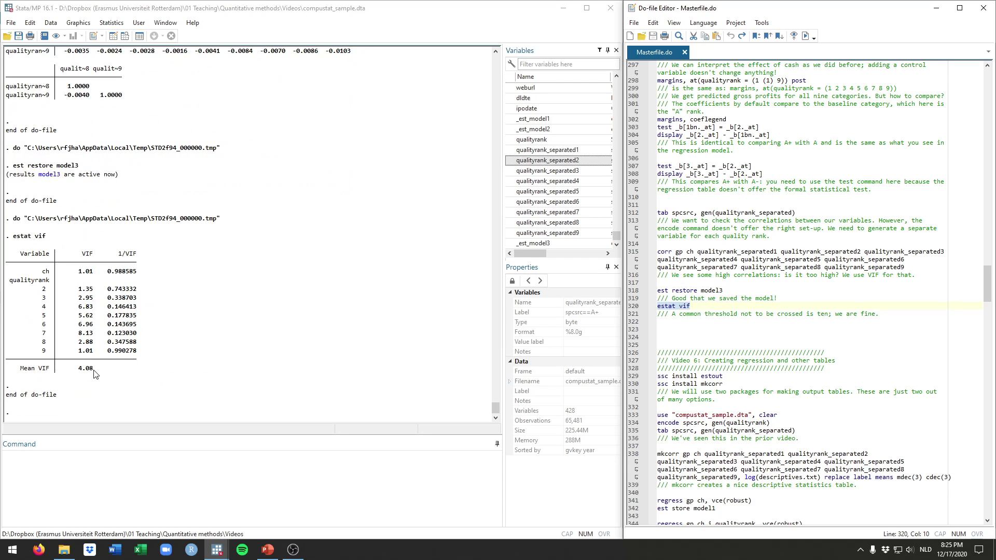
Highlight the mean VIF of 4.08 and the rank 7 (8.13) and rank 6 (6.96) rows
left_click_drag(94, 370, 78, 370)
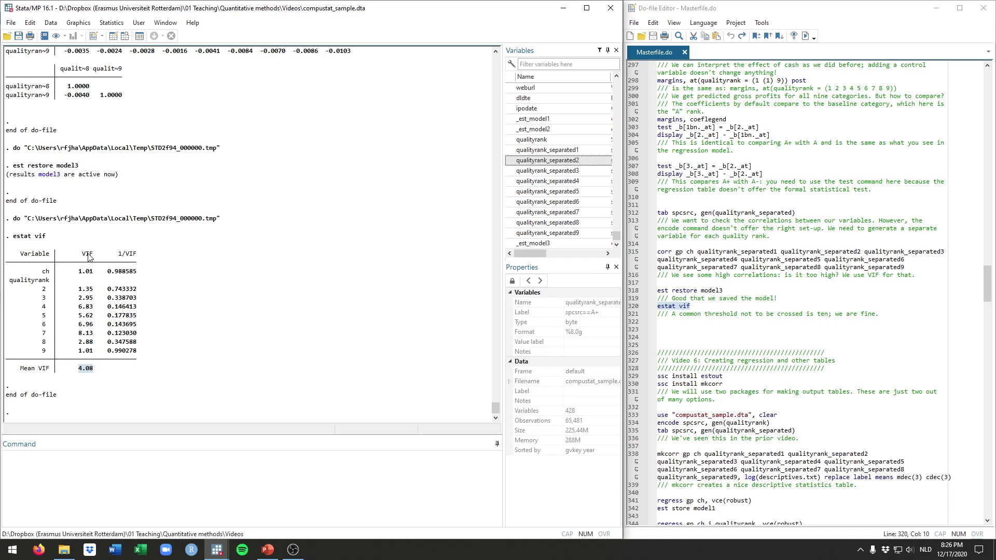
left_click_drag(42, 333, 95, 338)
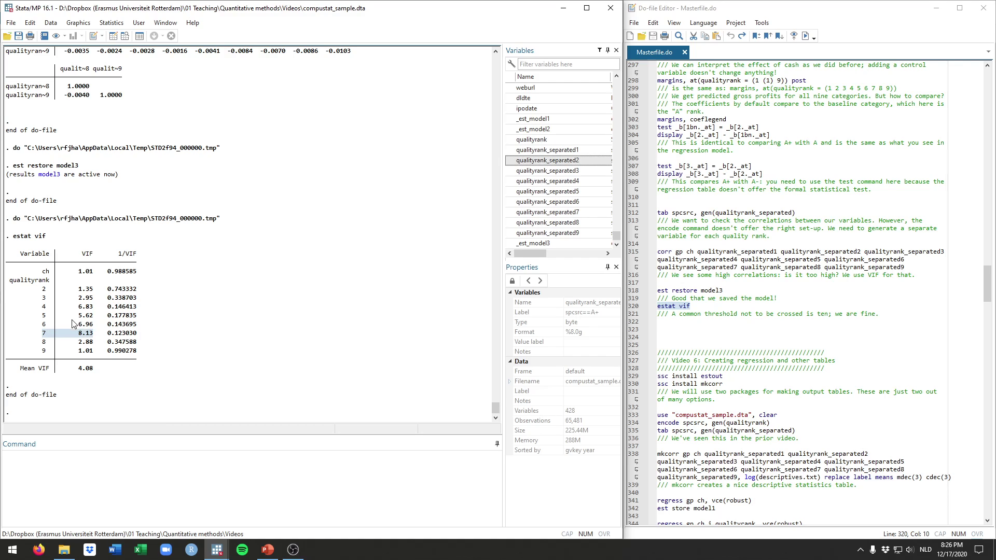
left_click_drag(43, 307, 51, 327)
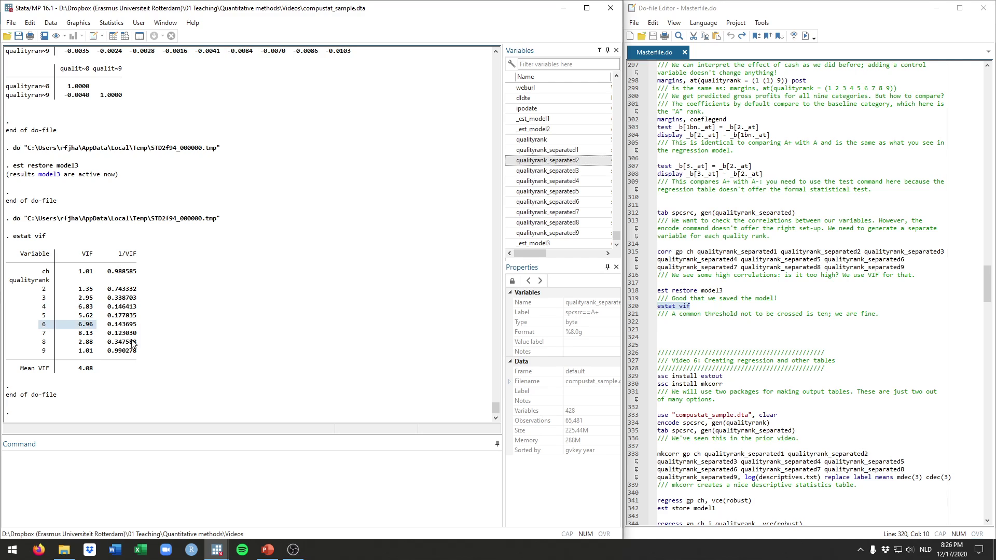
left_click(162, 343)
left_click(678, 329)
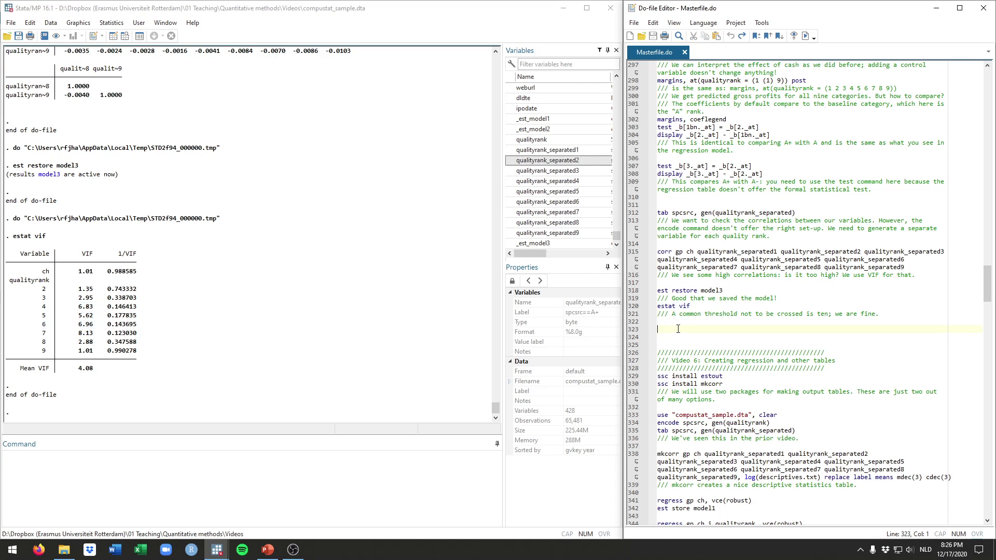
left_click_drag(100, 369, 76, 370)
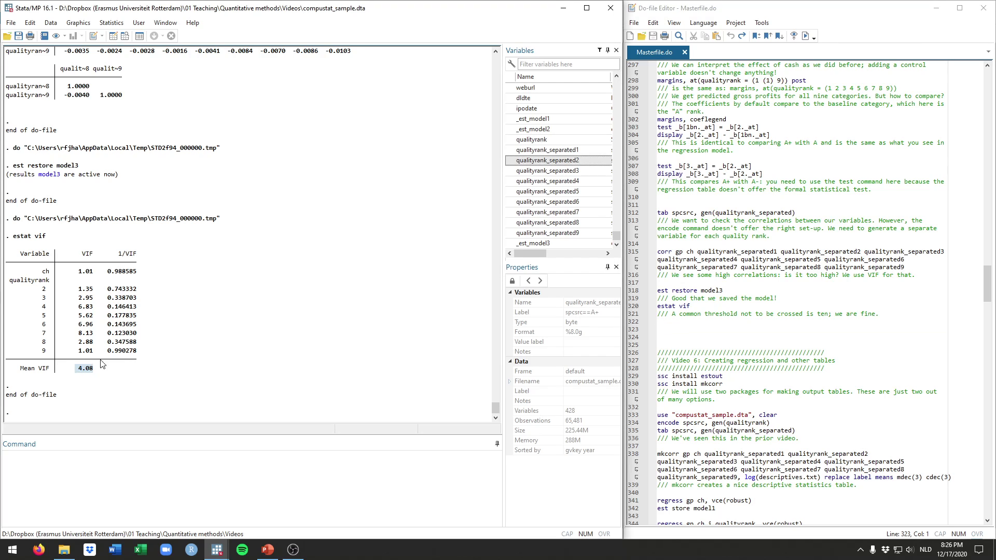
left_click(694, 324)
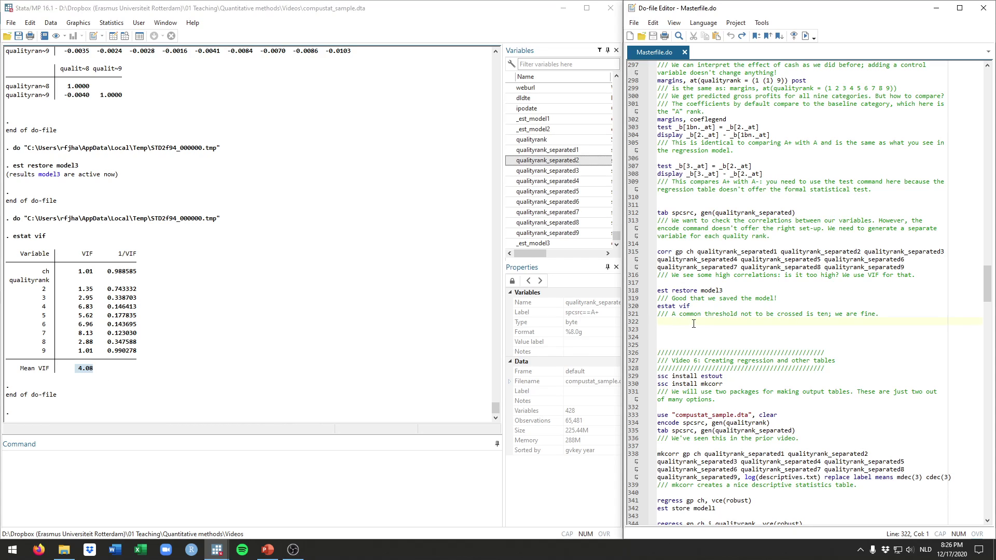
scroll(735, 340, "up", 4)
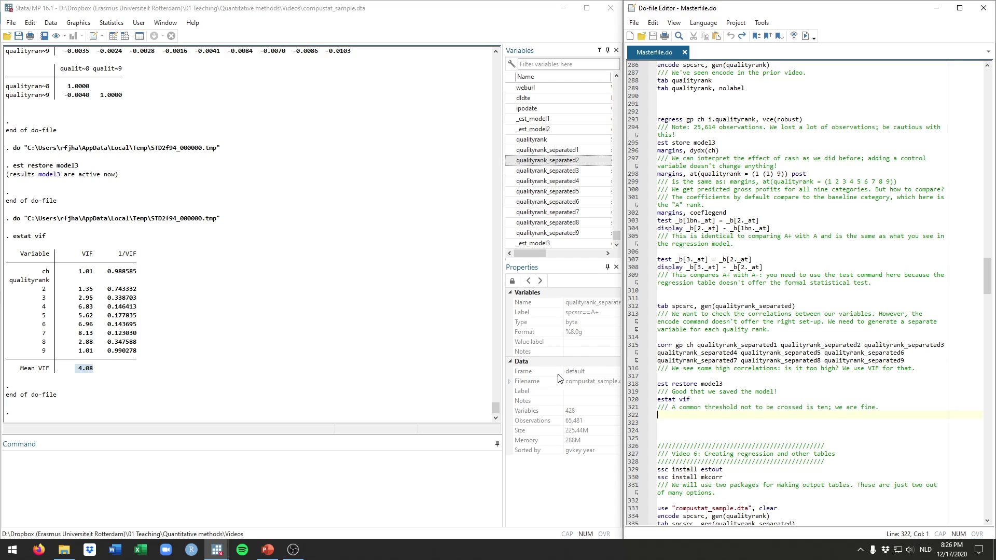
scroll(785, 353, "up", 3)
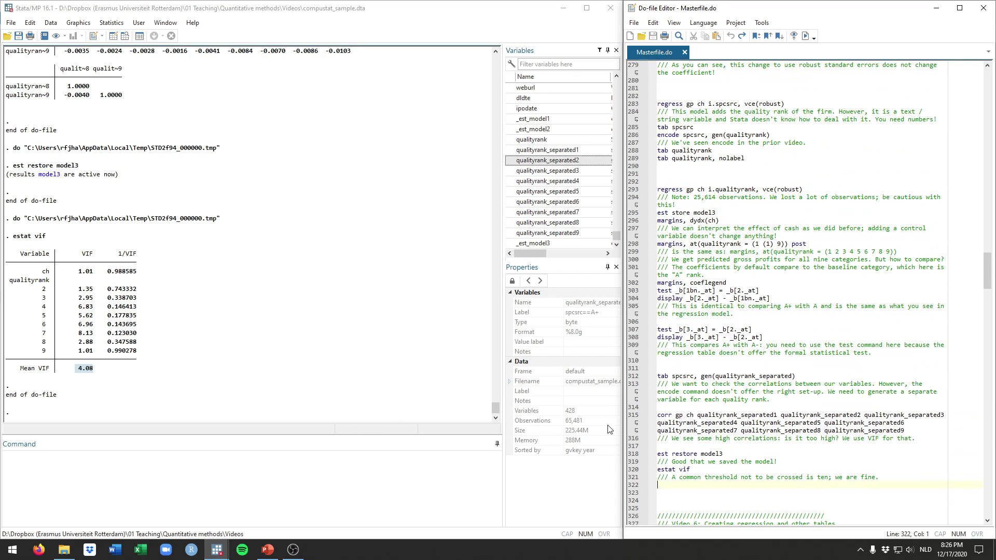
scroll(742, 412, "up", 4)
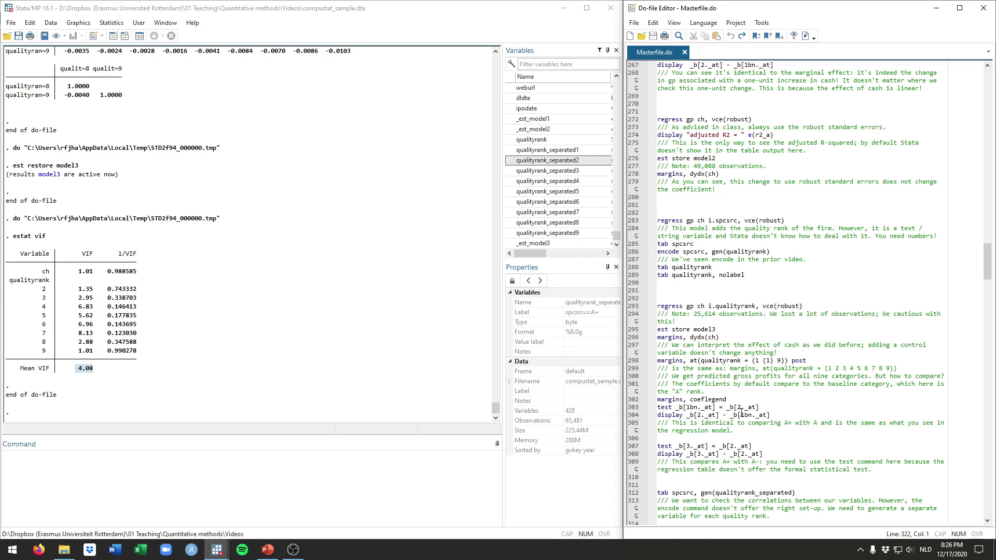
scroll(742, 414, "up", 3)
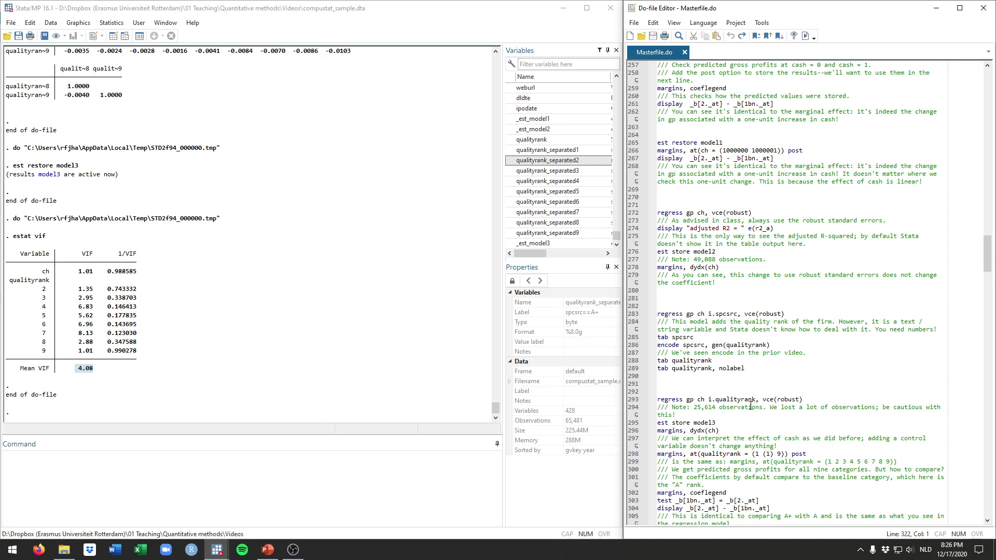
scroll(751, 406, "down", 10)
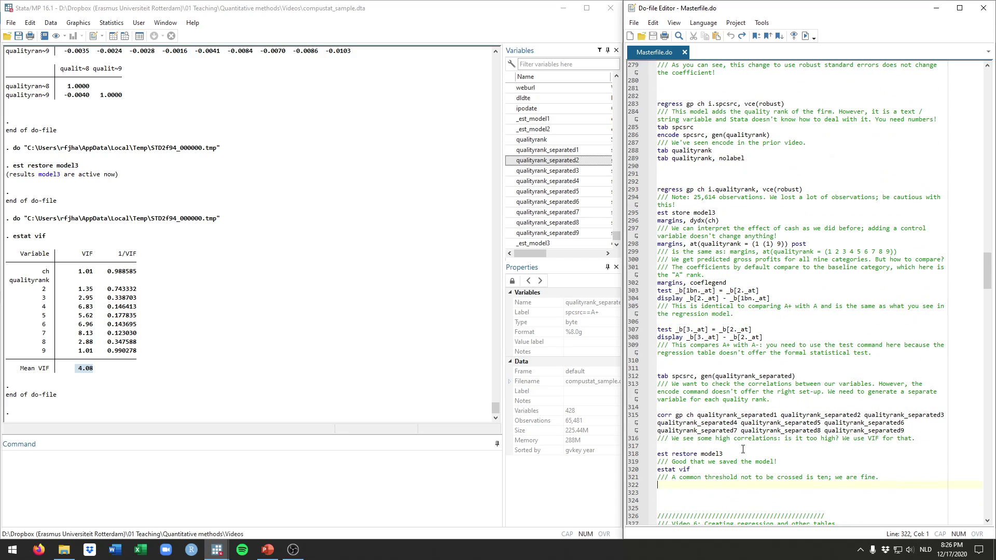
scroll(738, 461, "down", 3)
left_click(738, 389)
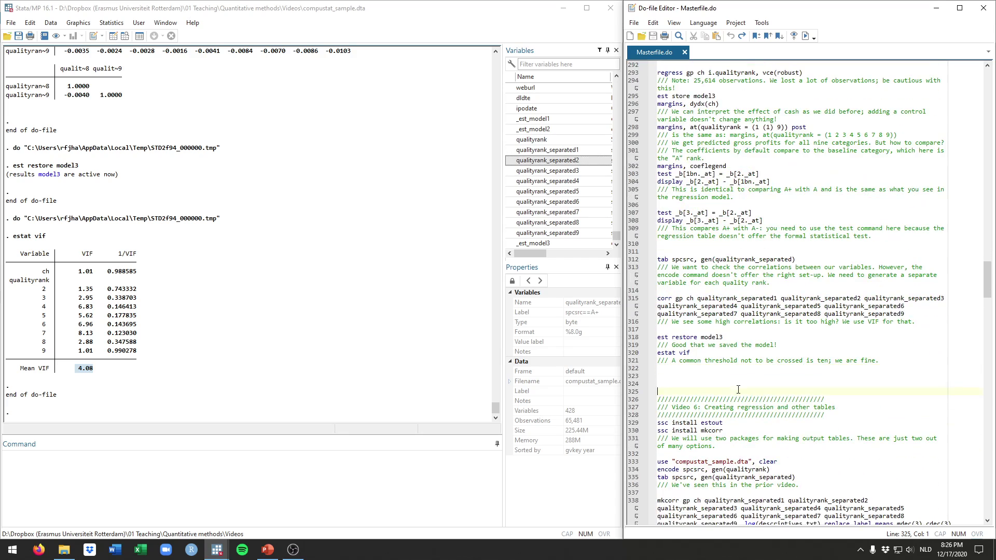